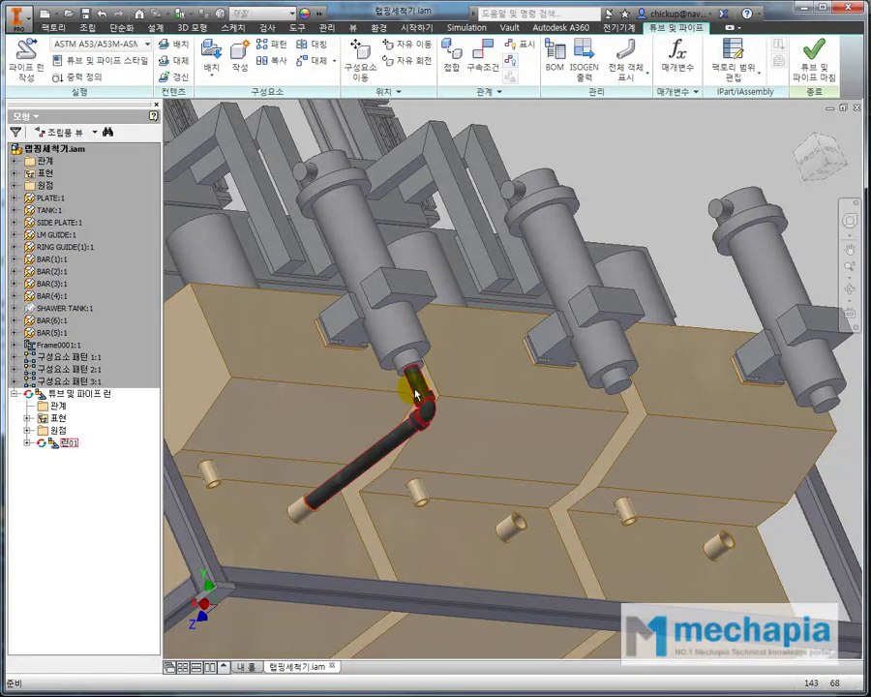
Activate the pipe run 런01 for editing and open the tube and pipe style editor.
middle_click_drag(416, 394, 544, 447, "shift")
left_click(430, 236)
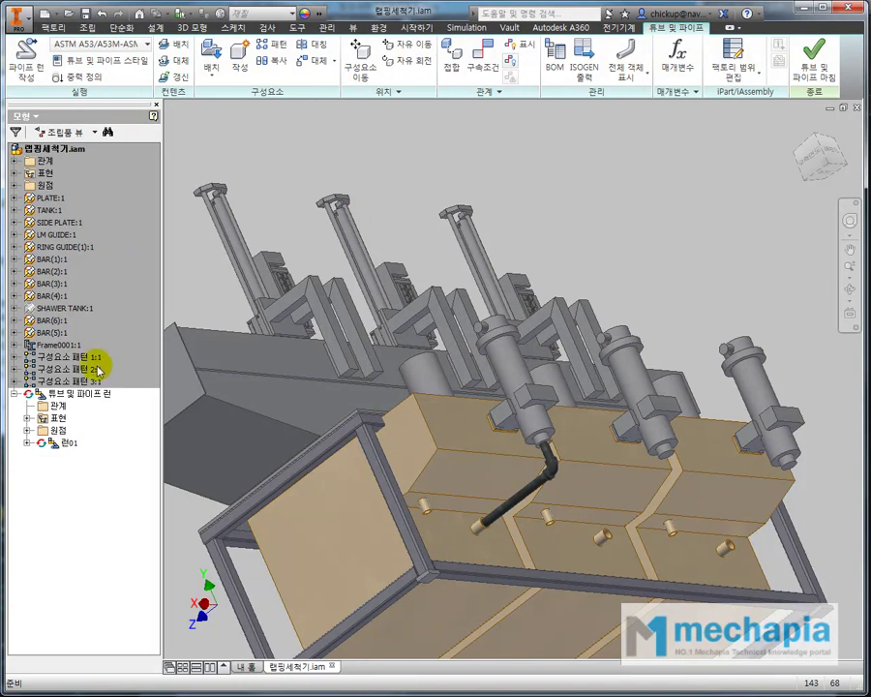
double_click(68, 443)
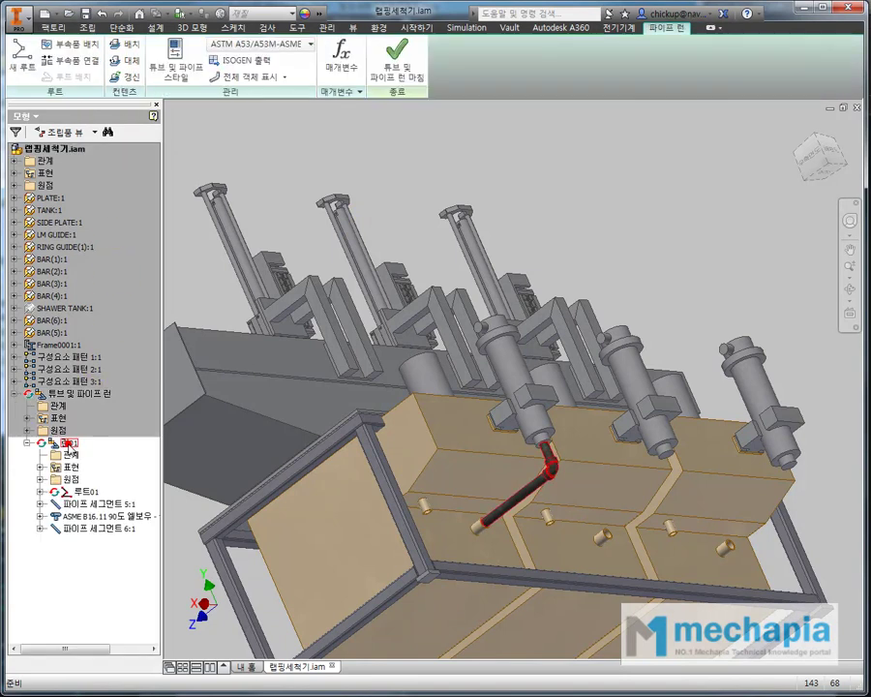
left_click(282, 205)
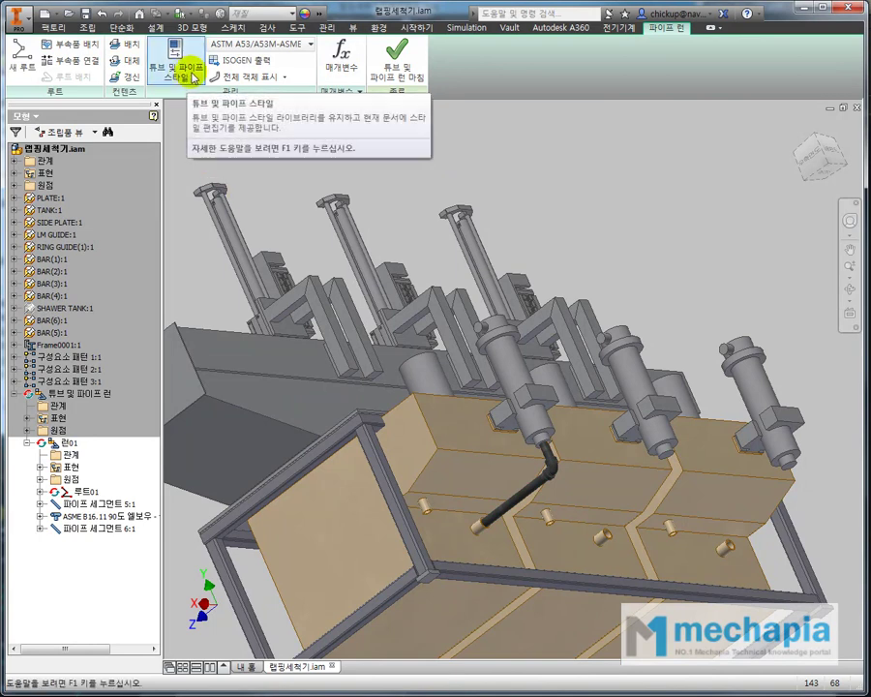
left_click(189, 74)
left_click_drag(186, 94, 482, 179)
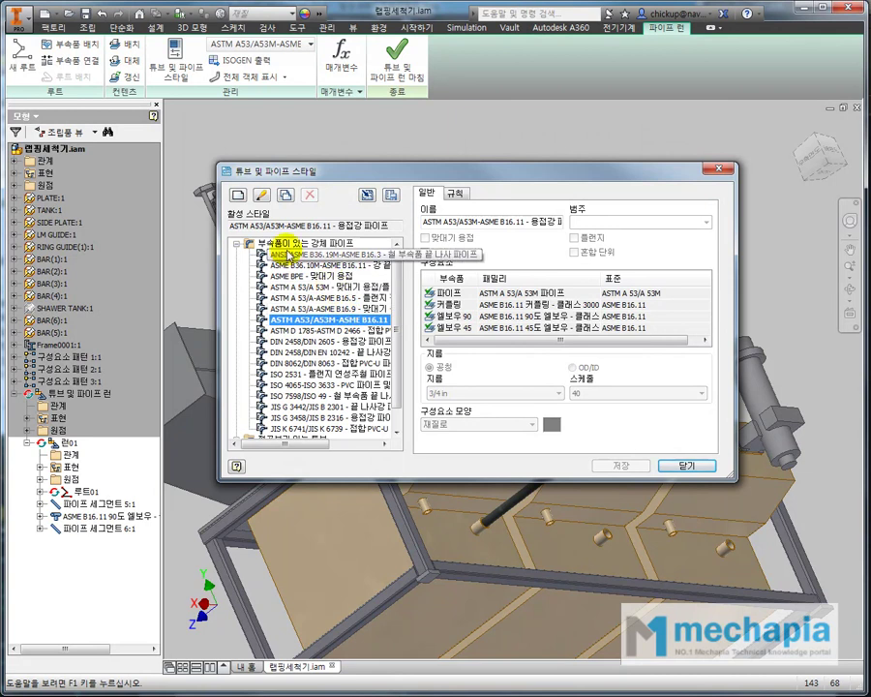
Examine the rigid pipe, bent tube and flexible hose style categories and the active ASTM A53/A53M-ASME B16.11 welded steel pipe style.
left_click(239, 244)
left_click(263, 244)
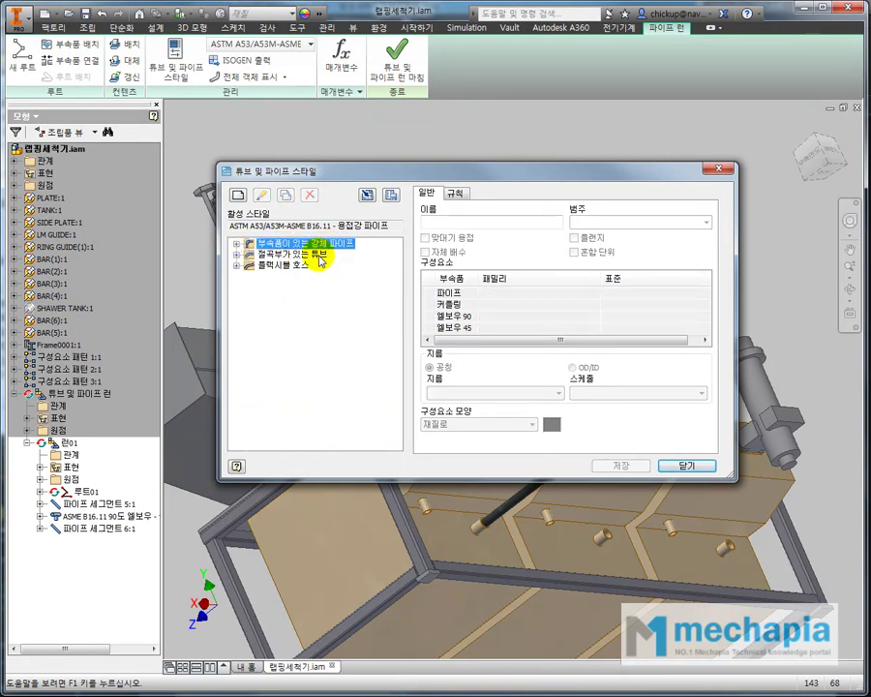
left_click(308, 254)
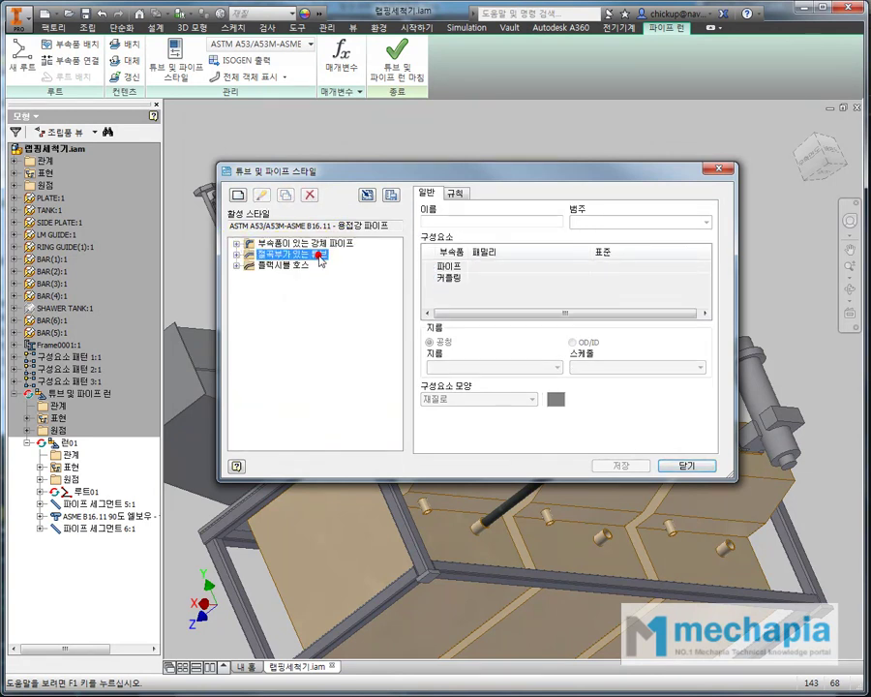
left_click(289, 266)
left_click(304, 257)
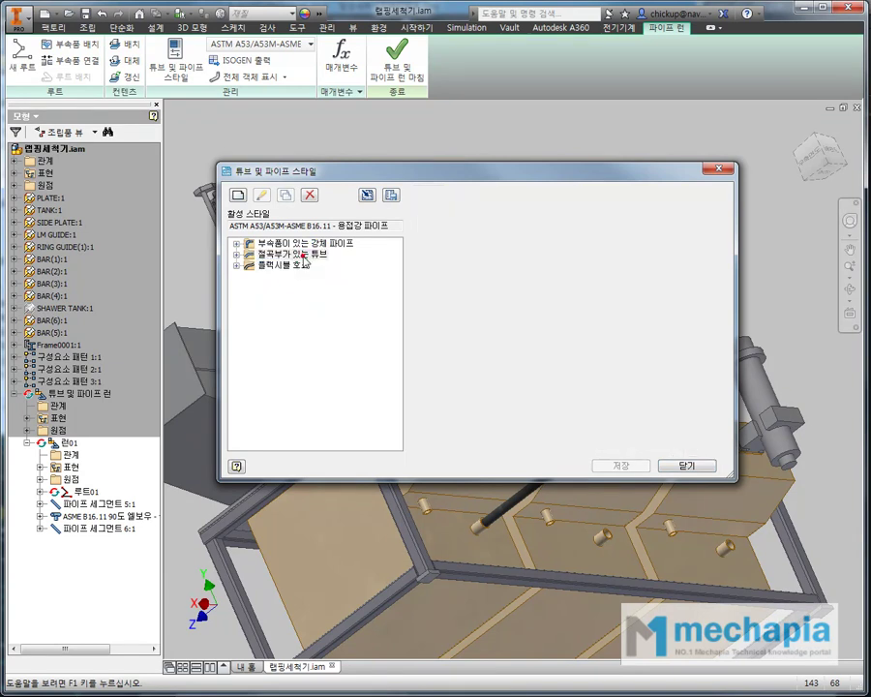
left_click(259, 244)
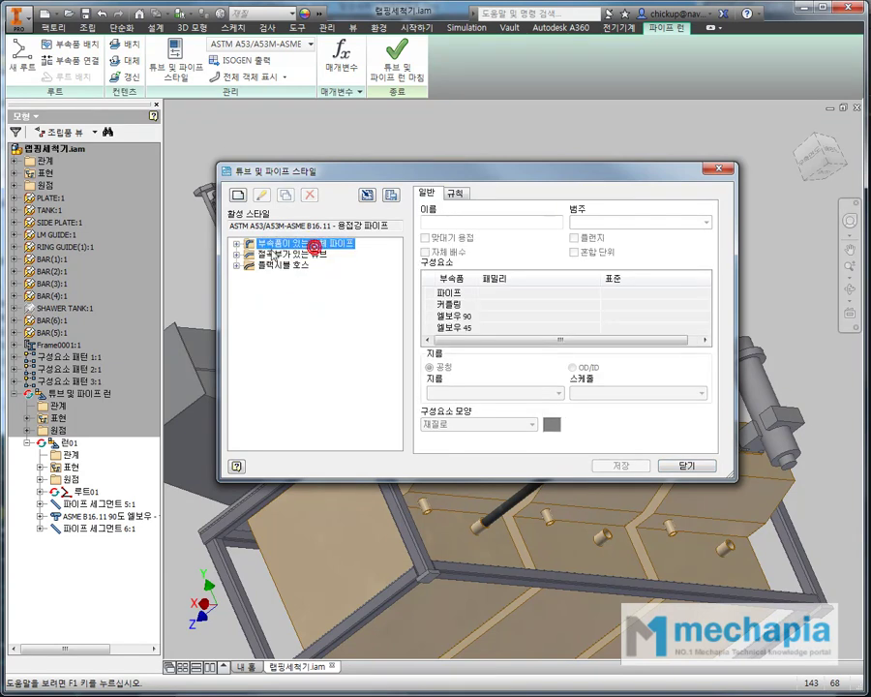
left_click(236, 244)
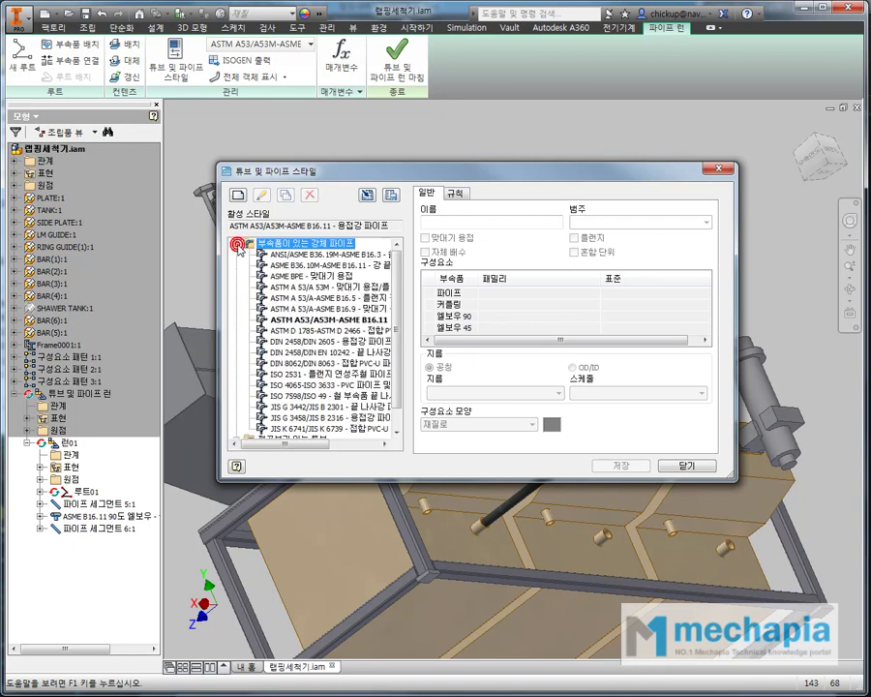
left_click(288, 320)
left_click_drag(397, 171, 356, 35)
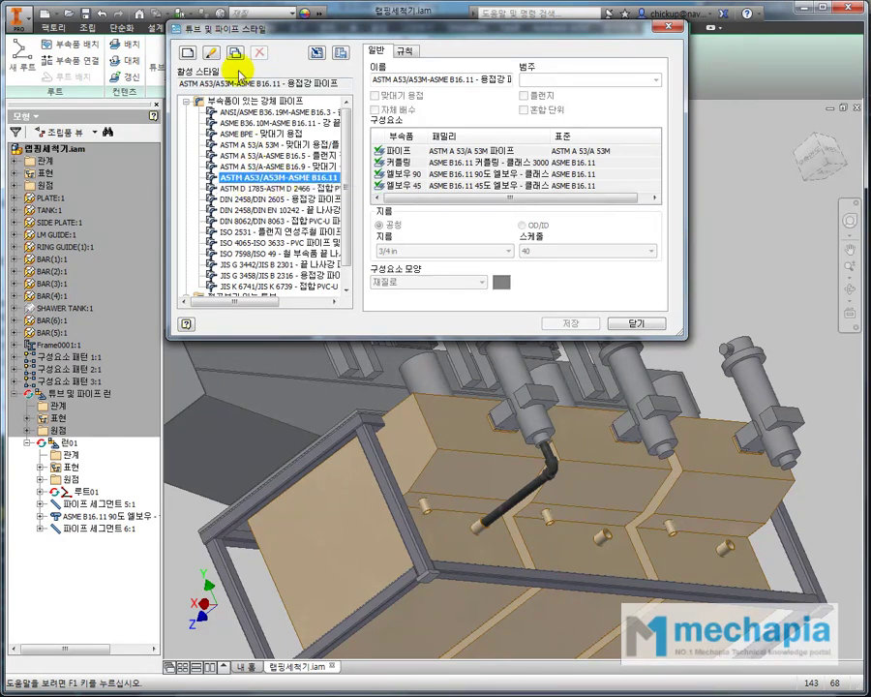
left_click_drag(180, 24, 295, 170)
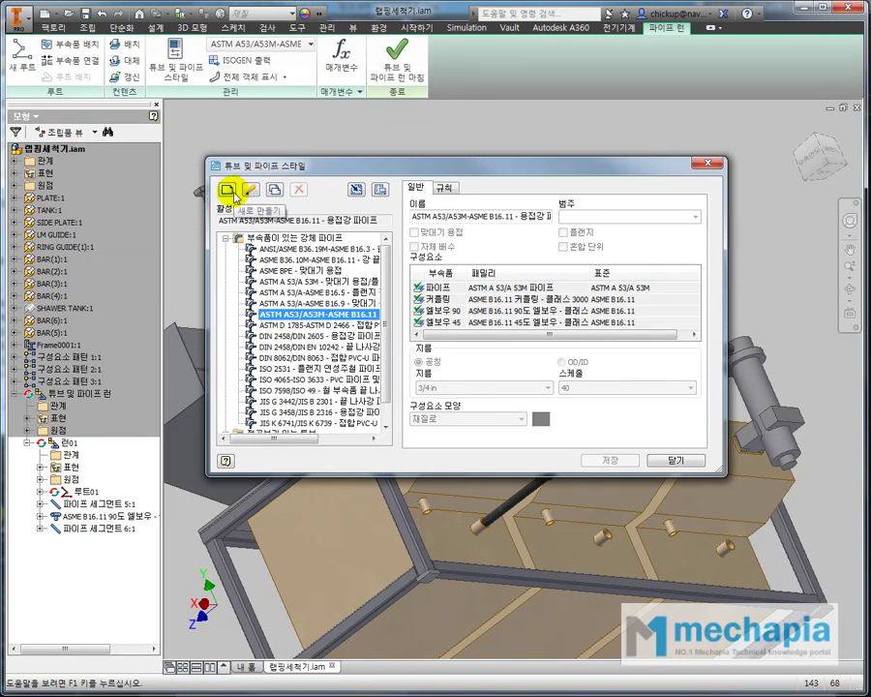
Create a new rigid pipe style with fittings and name it "mechapia pipe style".
left_click(233, 192)
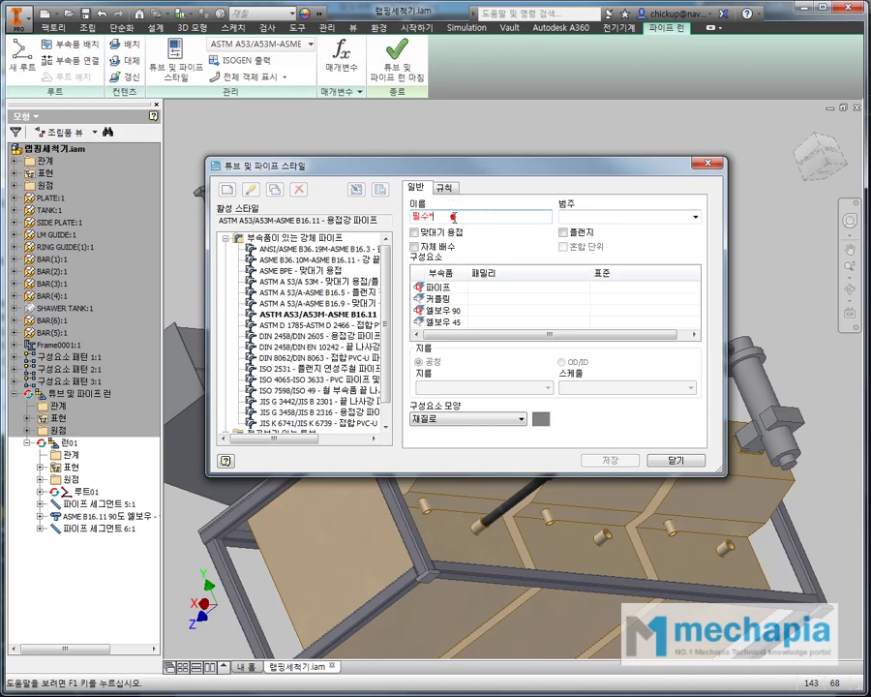
left_click_drag(437, 217, 414, 215)
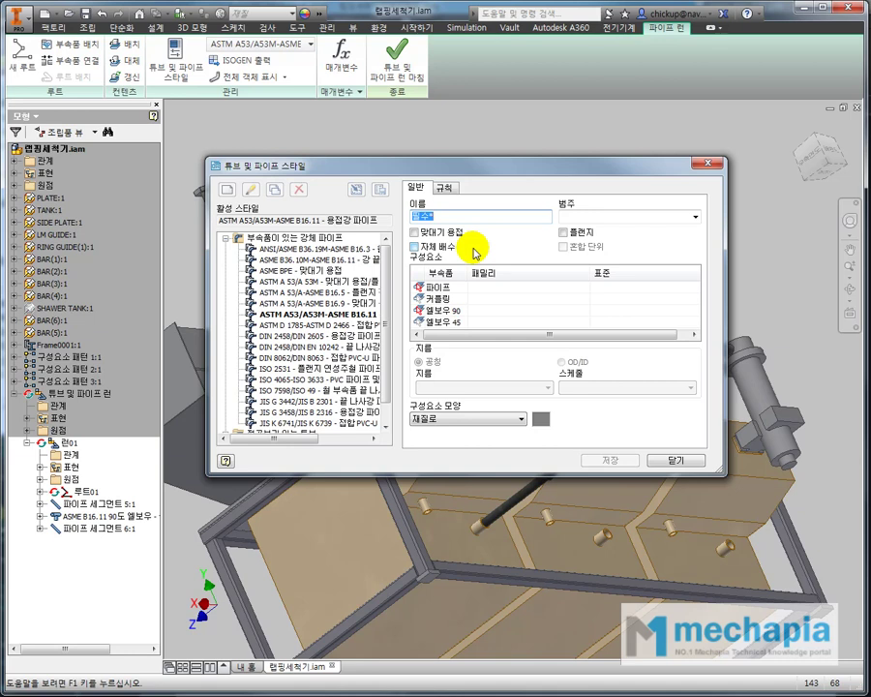
left_click(439, 215)
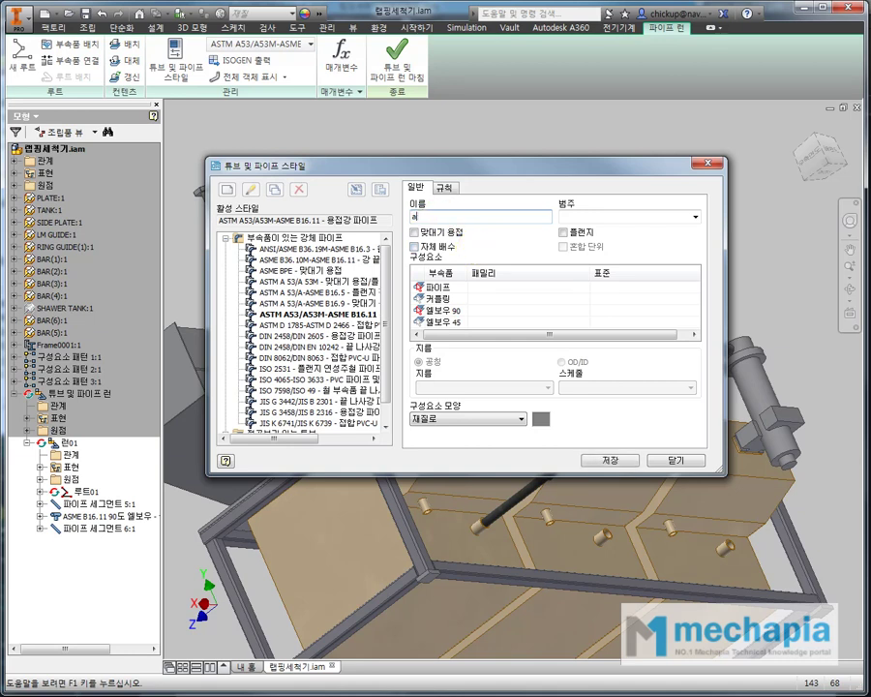
type("mechapia pipe style")
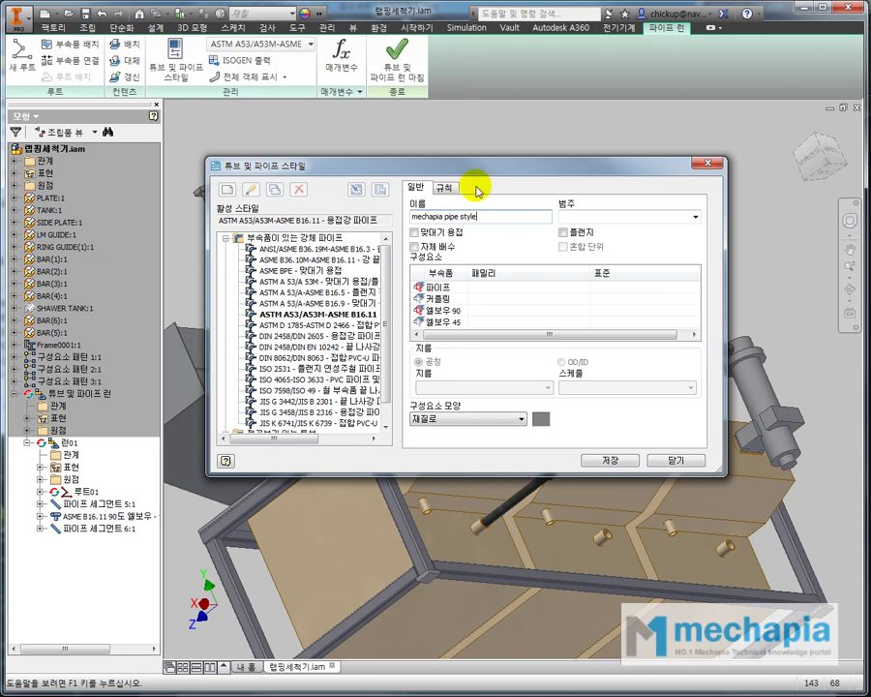
left_click_drag(487, 166, 493, 138)
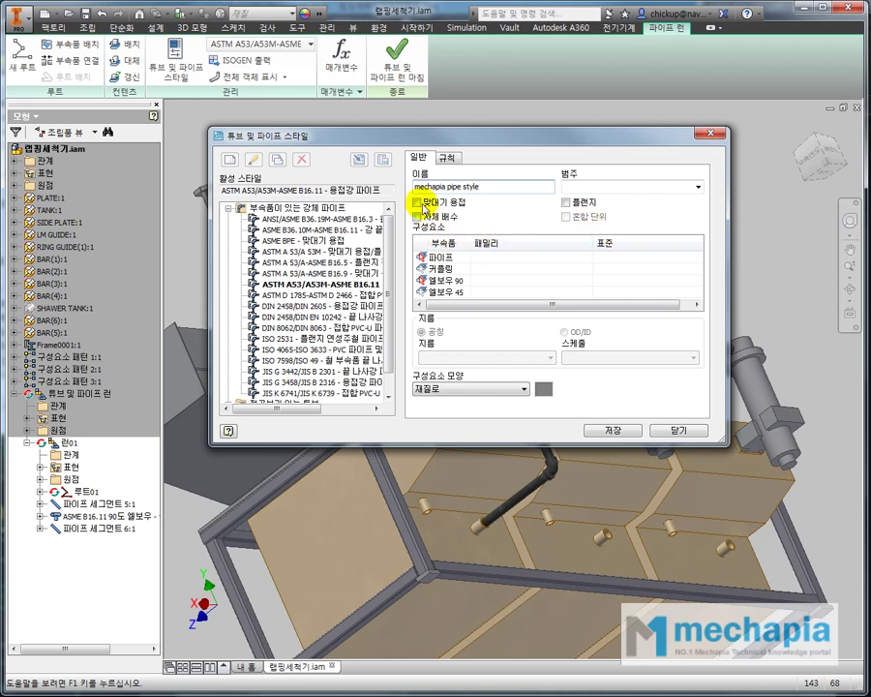
Try the butt weld option (맞대기 용접) on the new pipe style to compare its required components.
left_click(418, 203)
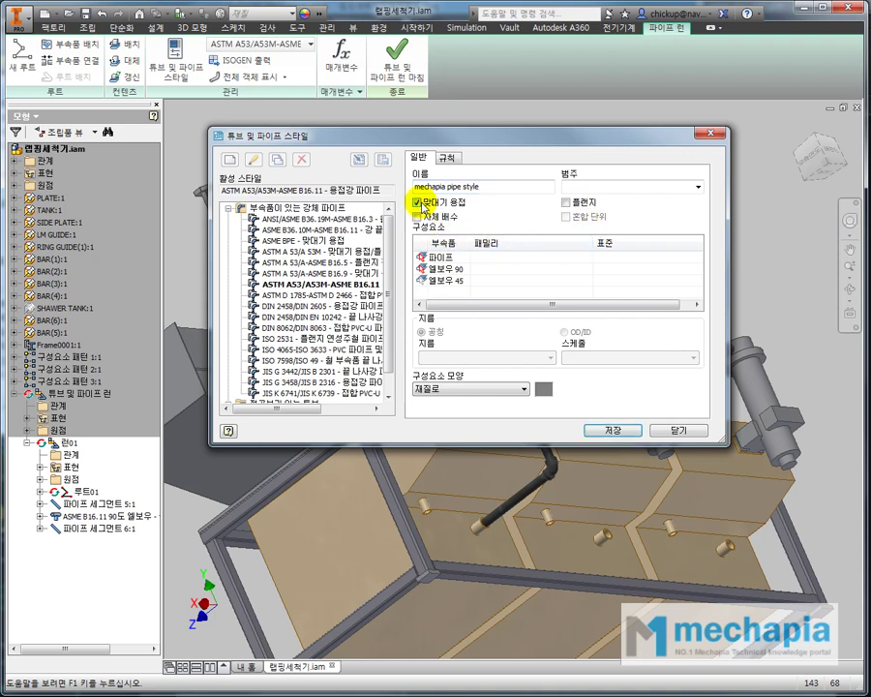
left_click(419, 204)
left_click(419, 203)
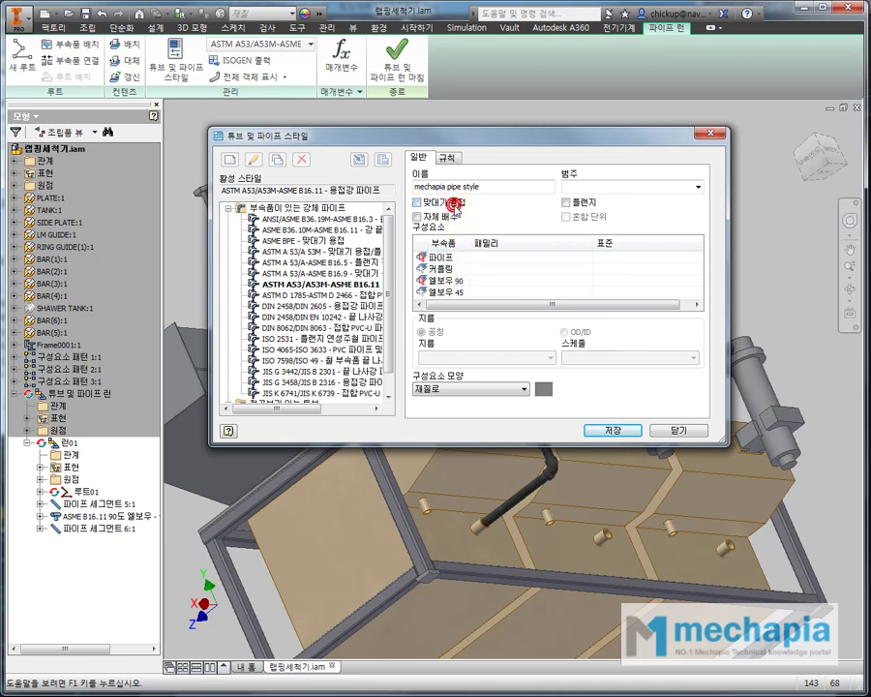
left_click(454, 207)
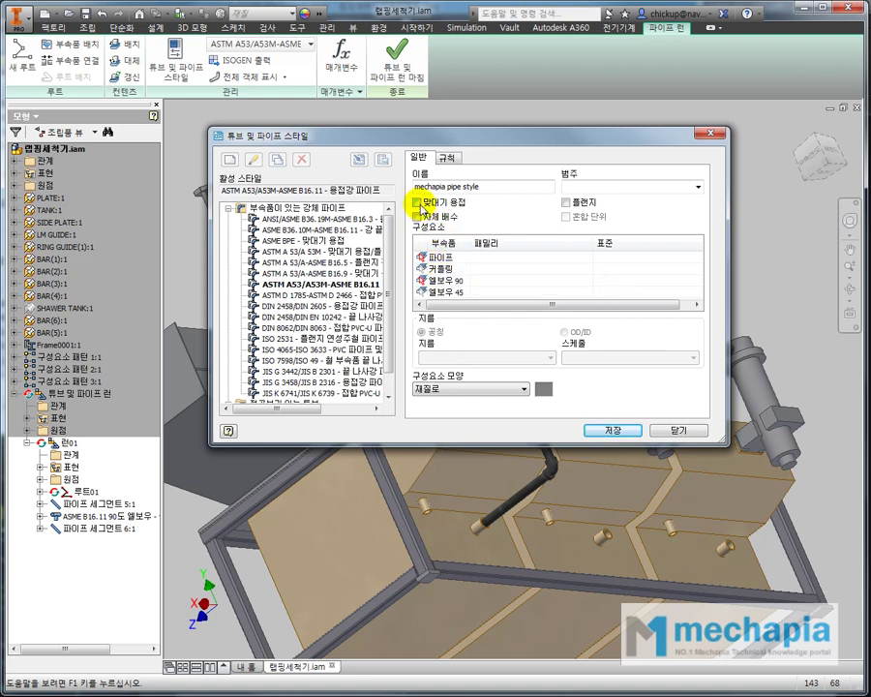
left_click(418, 203)
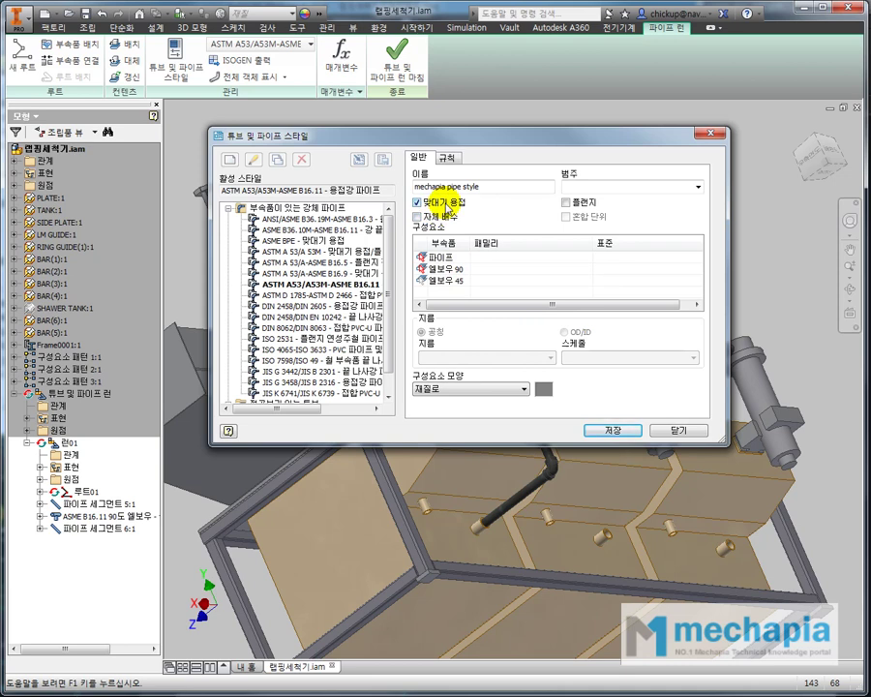
left_click(450, 205)
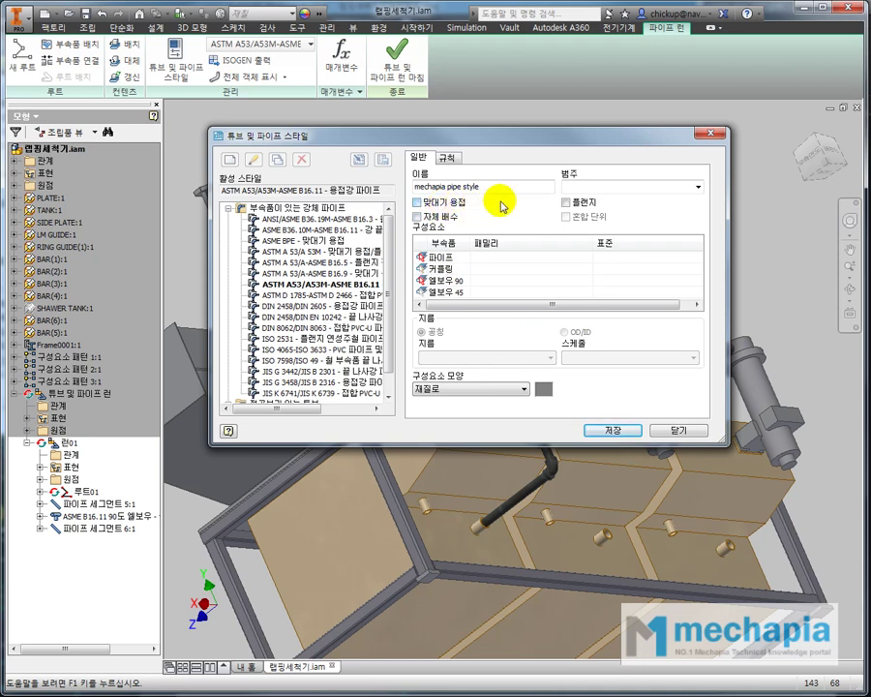
Try the flange option (플랜지) on the new pipe style and check the component list with it on and off.
left_click(565, 203)
left_click_drag(699, 259, 698, 272)
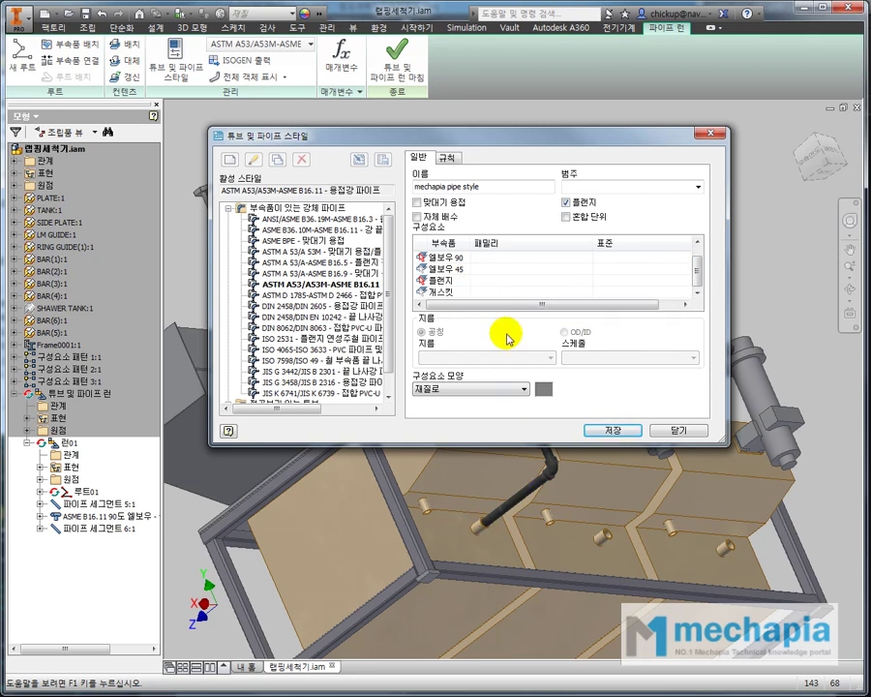
left_click_drag(487, 147, 360, 58)
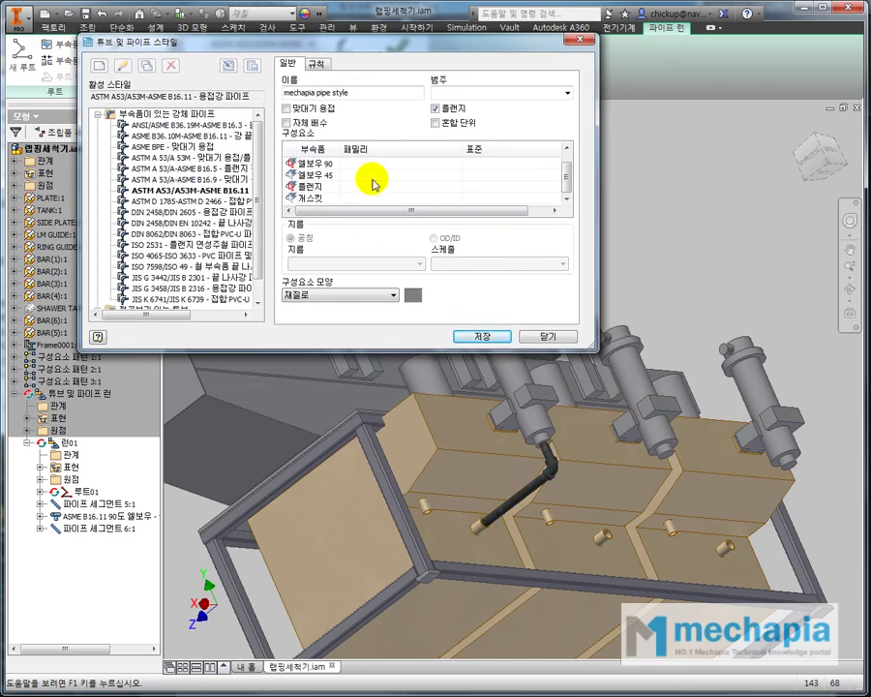
left_click_drag(364, 52, 420, 124)
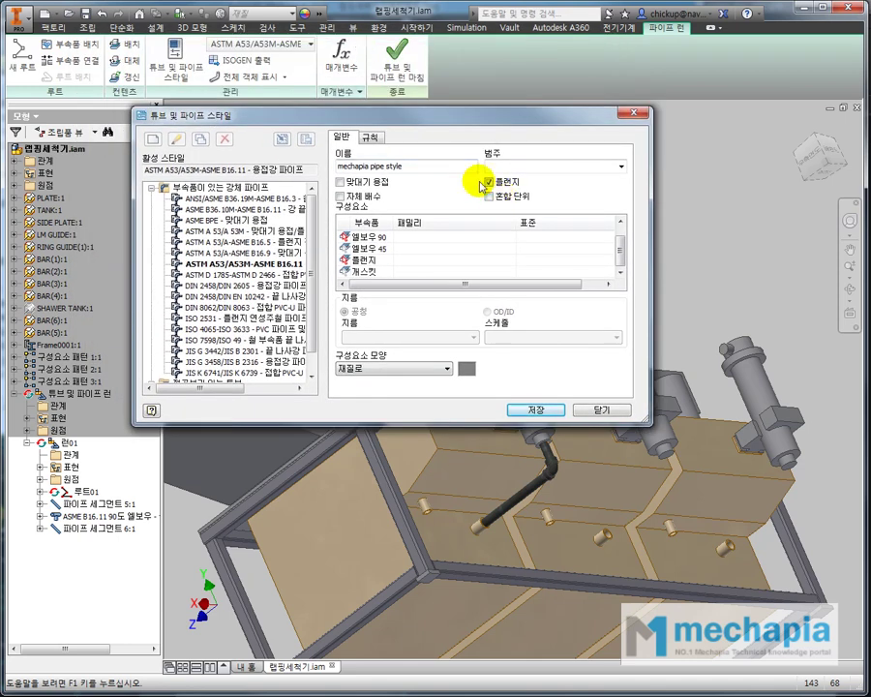
left_click(491, 183)
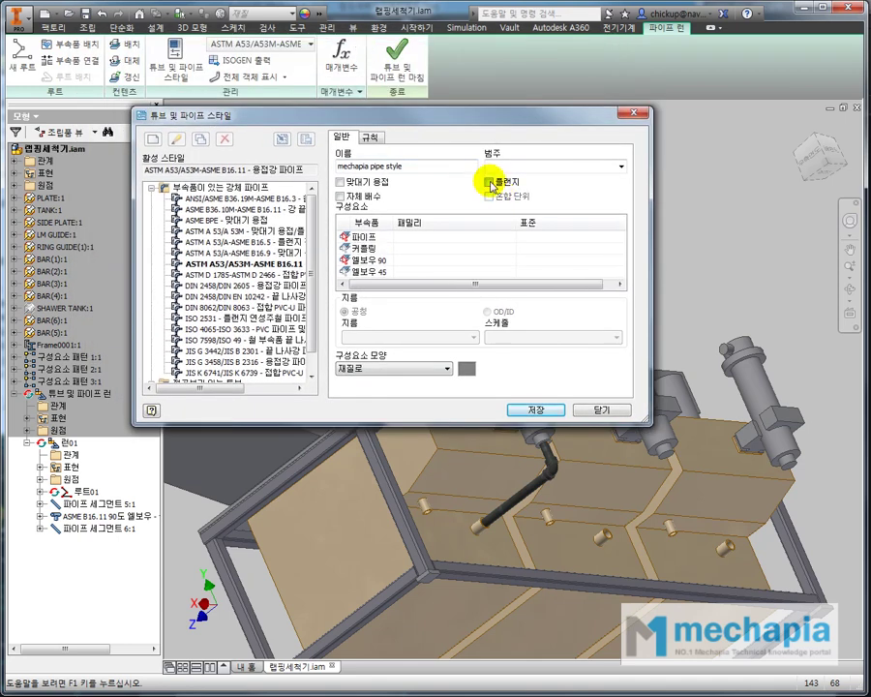
left_click(491, 183)
left_click(489, 182)
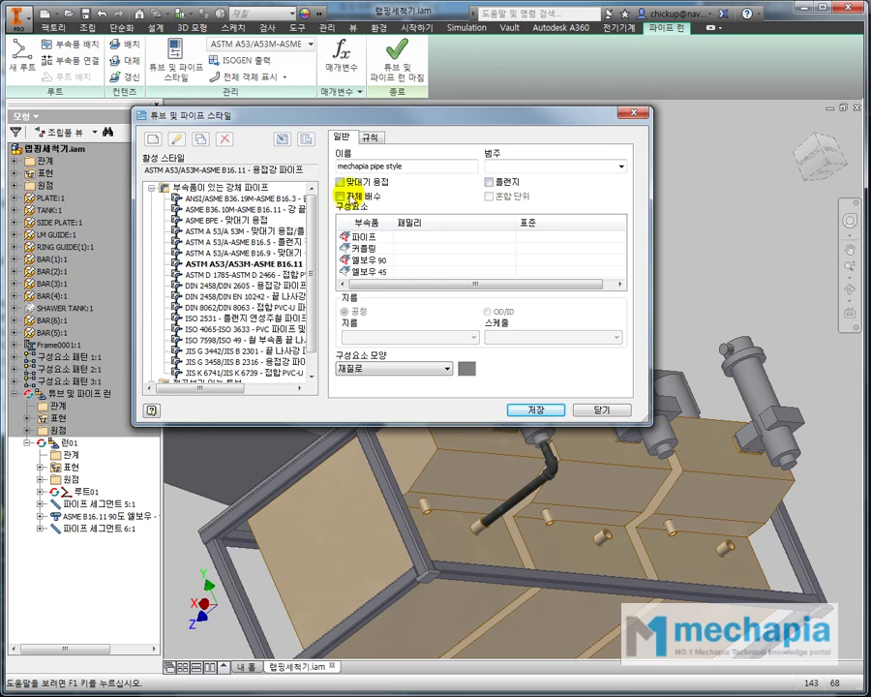
Try the self-draining option (자체 배수) on the new pipe style and check its custom elbow component.
left_click(343, 196)
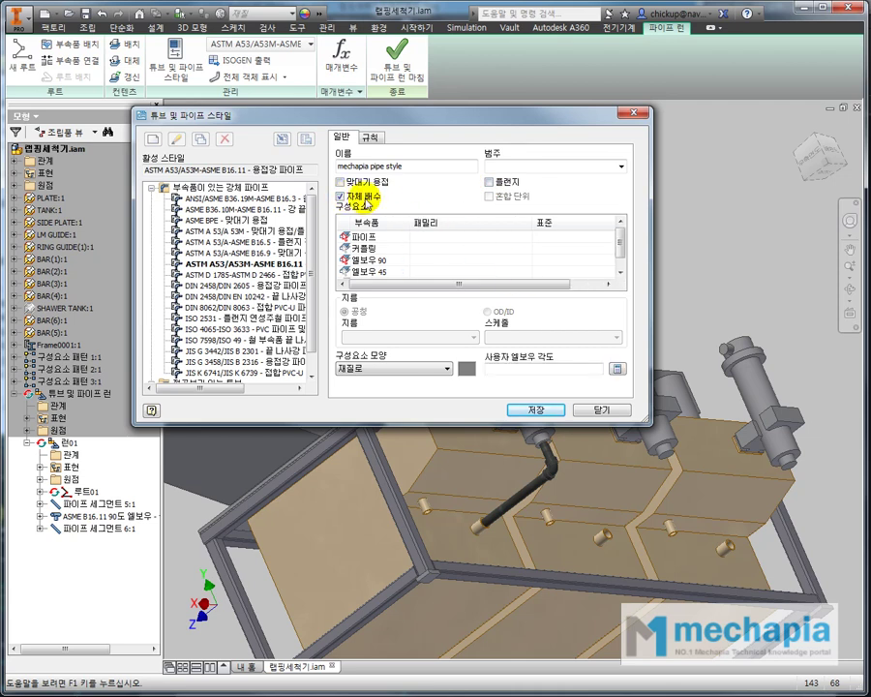
left_click(343, 197)
left_click(343, 197)
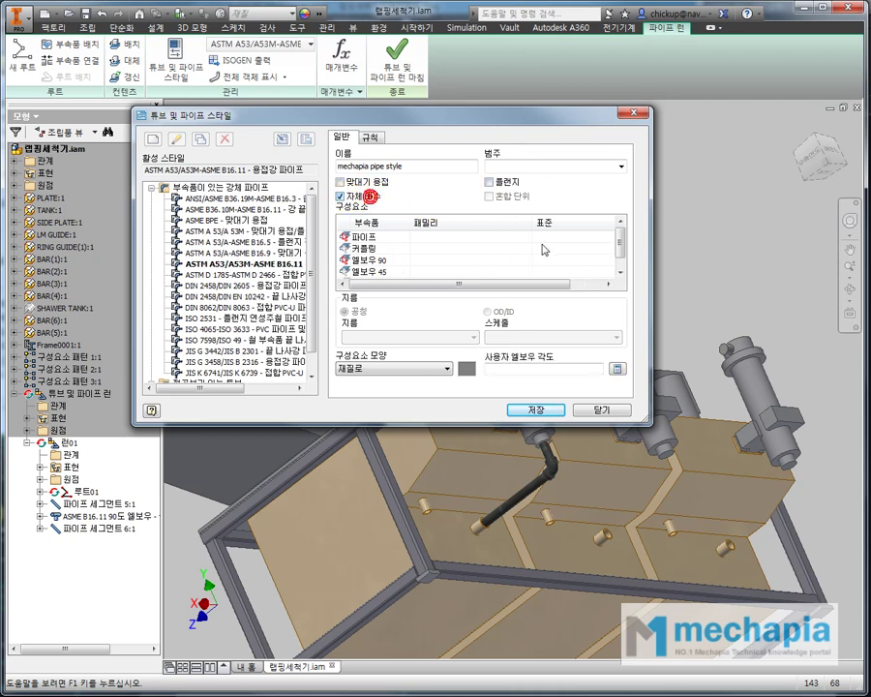
left_click(619, 248)
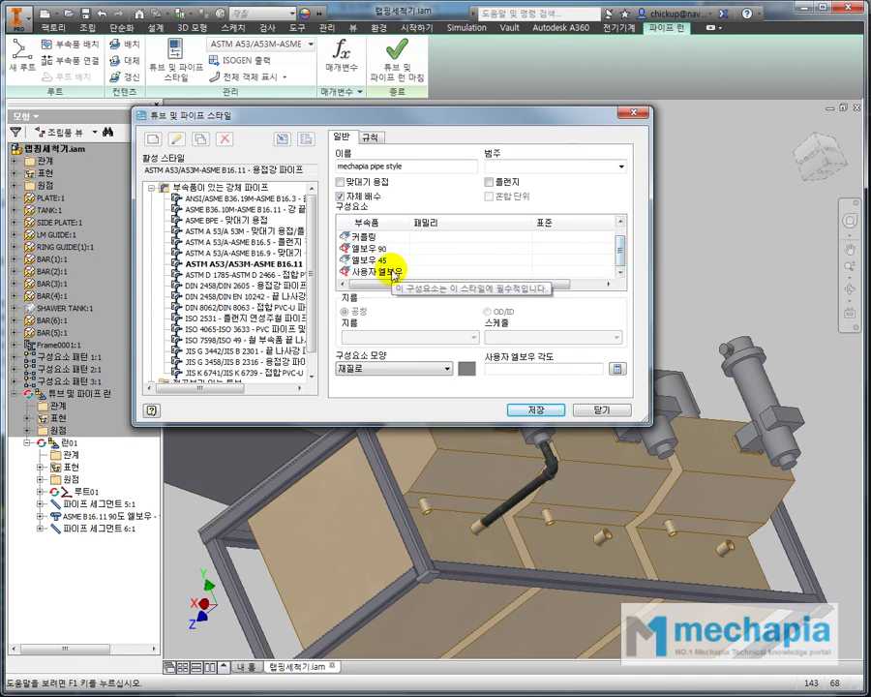
left_click(391, 273)
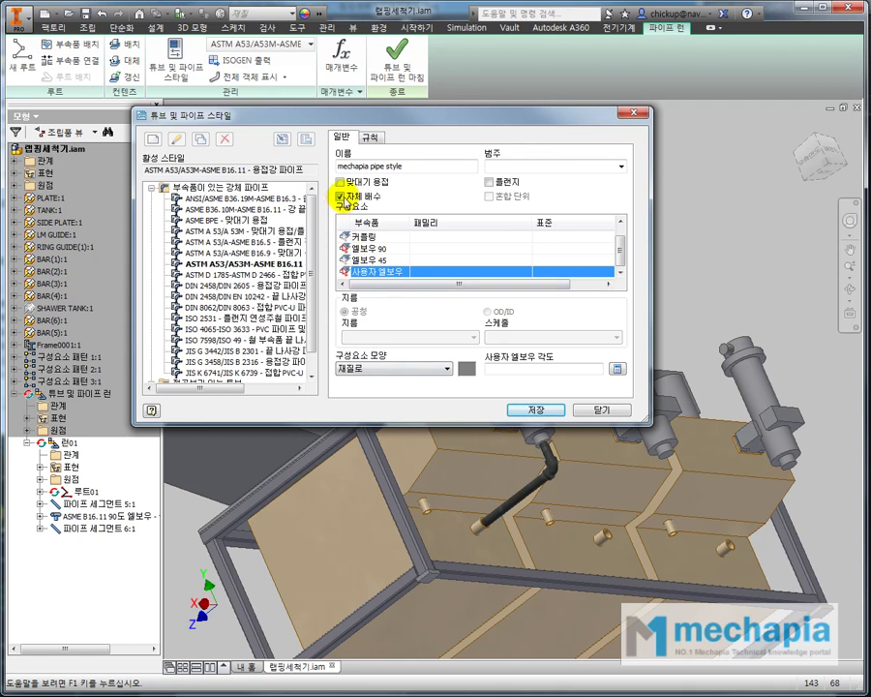
left_click(341, 196)
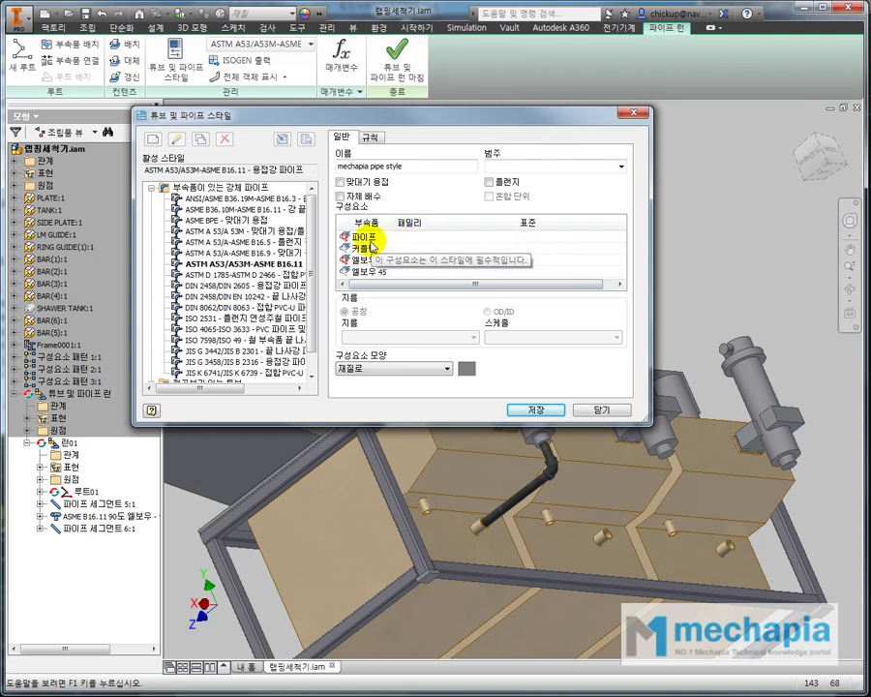
Open the library browser for the style's pipe component (파이프) and look through the available pipe families.
left_click(369, 240)
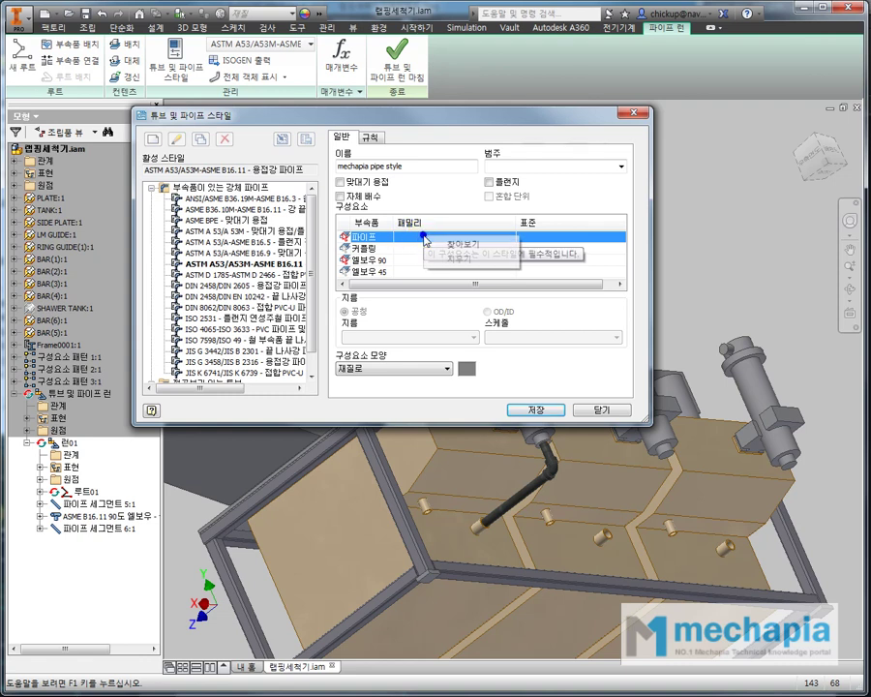
right_click(424, 240)
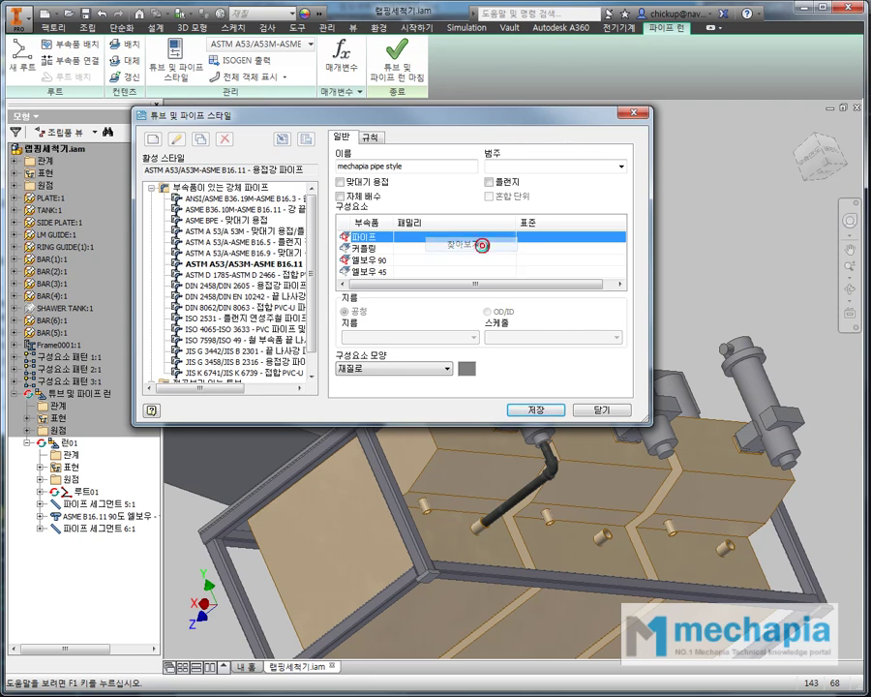
left_click(482, 248)
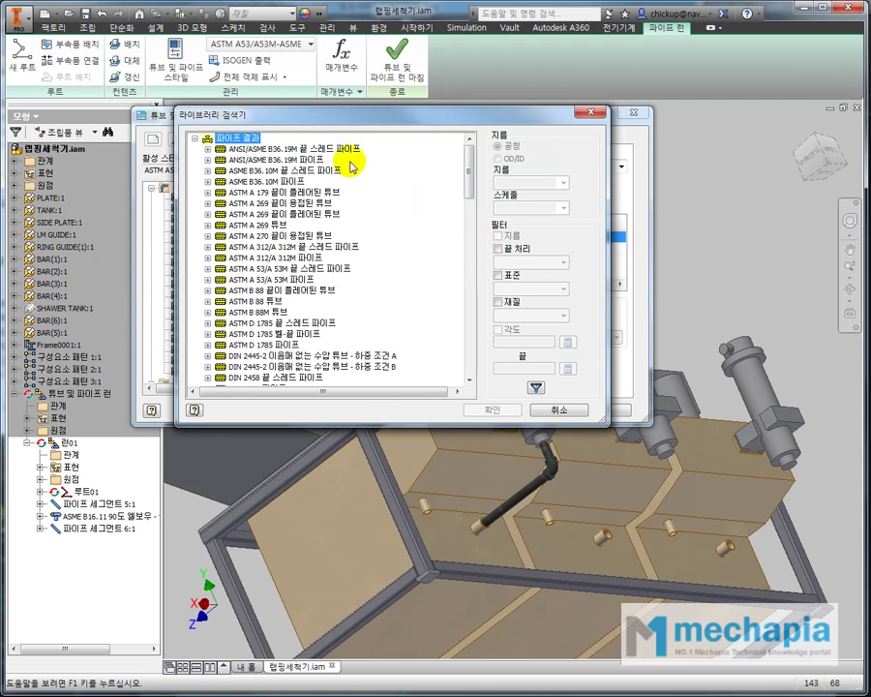
mouse_move(467, 155)
left_mouse_down()
mouse_move(472, 335)
mouse_move(468, 161)
mouse_move(474, 164)
left_mouse_up()
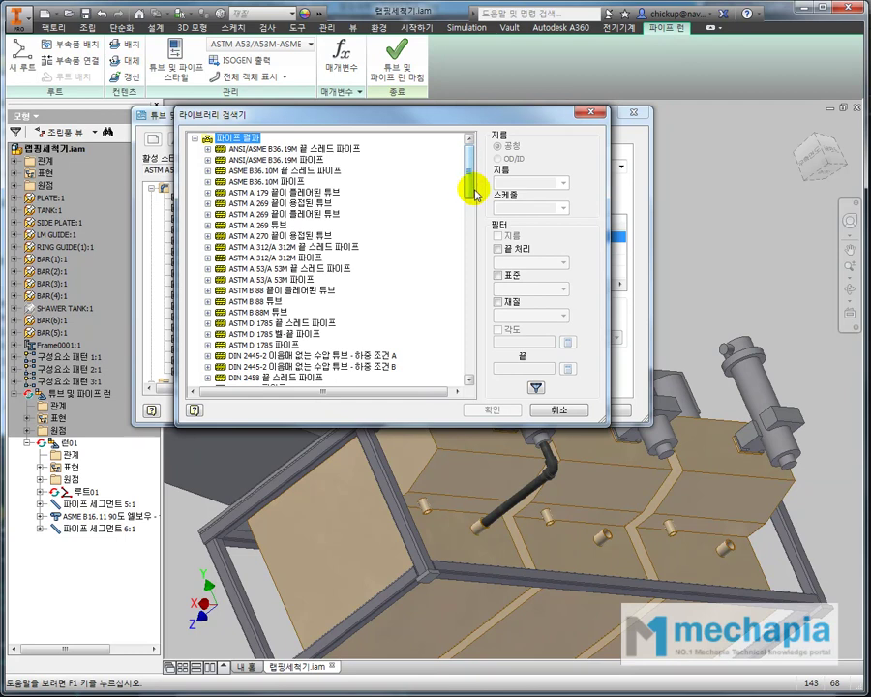
mouse_move(471, 177)
left_mouse_down()
mouse_move(468, 345)
mouse_move(468, 165)
left_mouse_up()
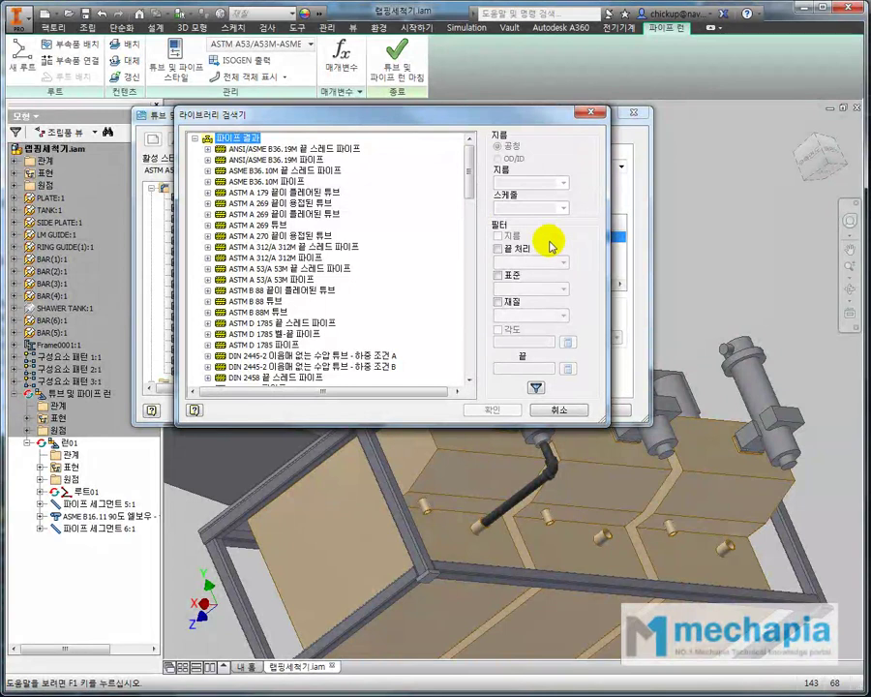
Try the end treatment filter (끝 처리) with 기타 on the pipe families and switch it back off.
left_click(497, 248)
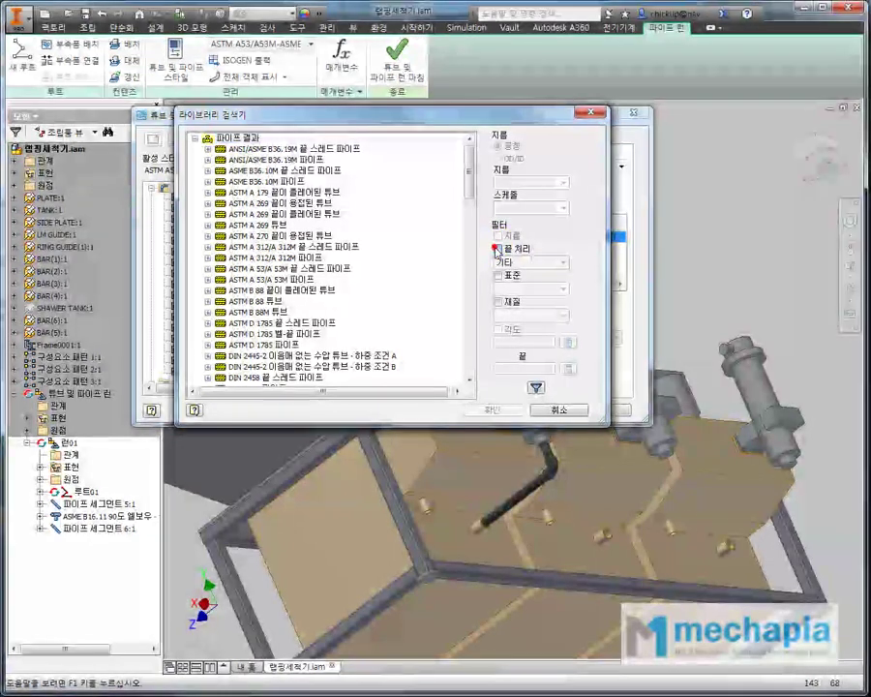
left_click(544, 263)
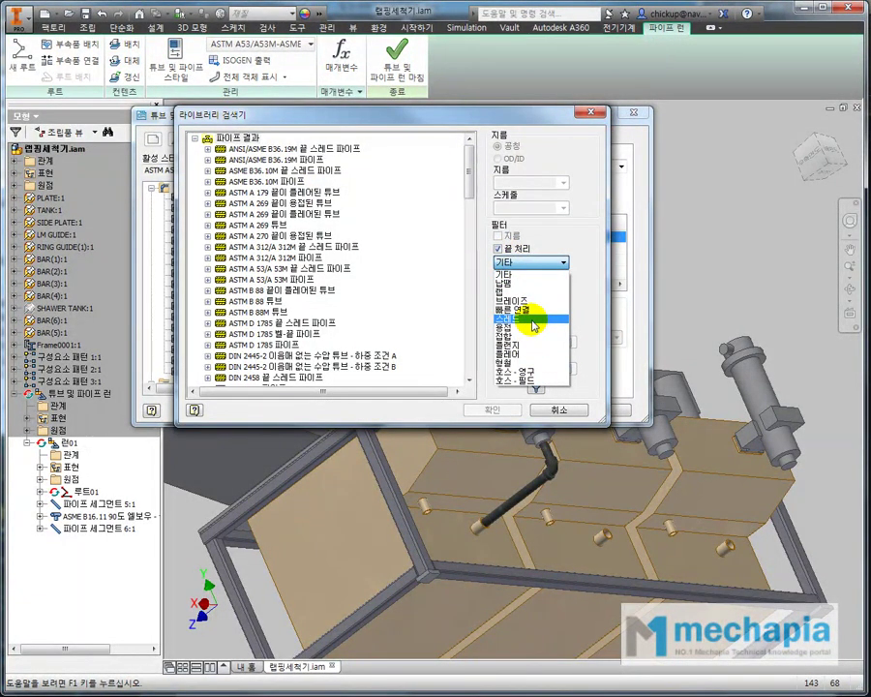
left_click(513, 274)
left_click(499, 250)
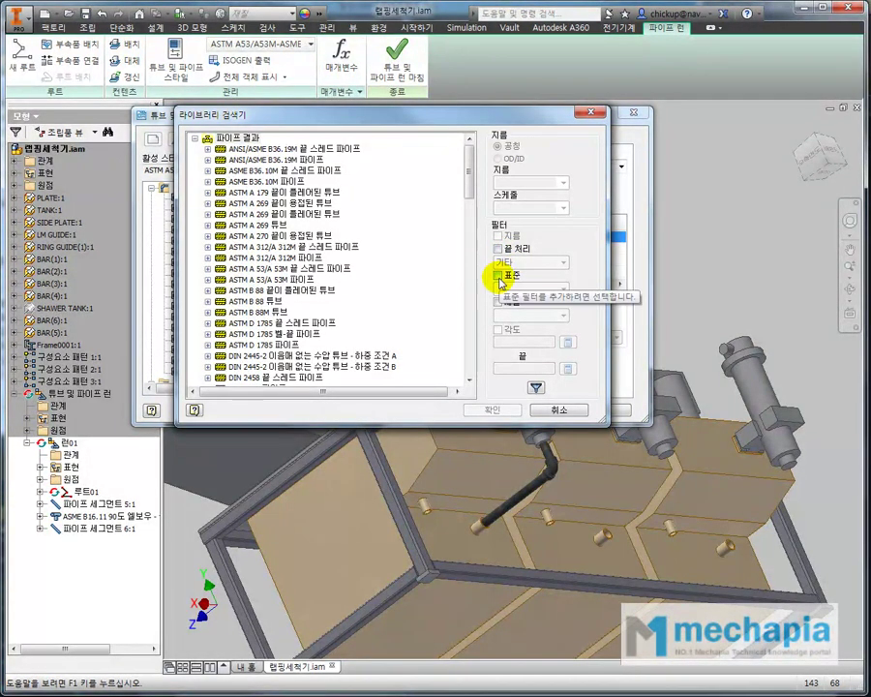
Enable the standard filter (표준) for the pipe families and set it to ASTM B 88.
left_click(498, 277)
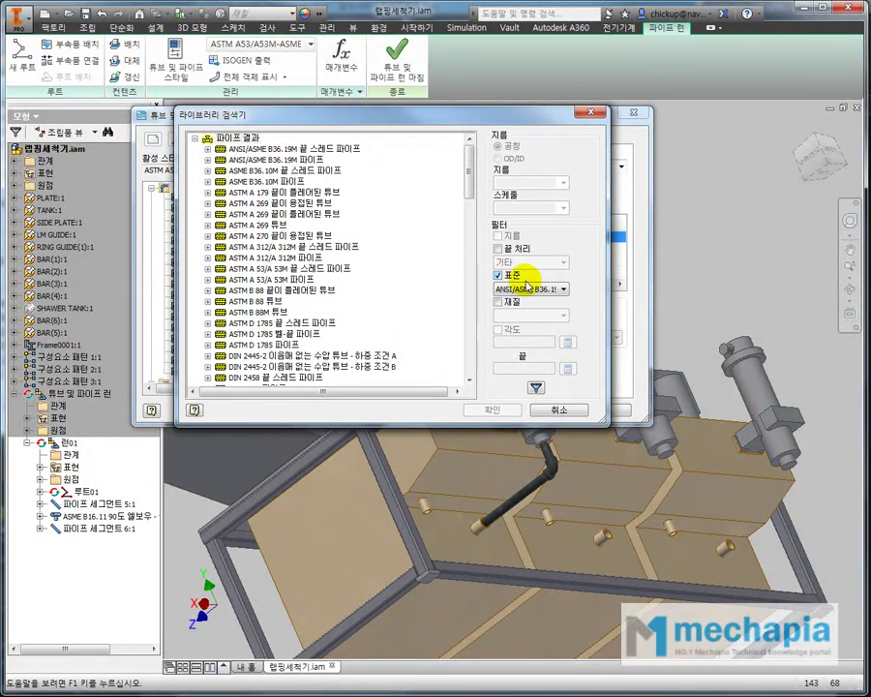
left_click(550, 289)
left_click_drag(576, 348, 578, 465)
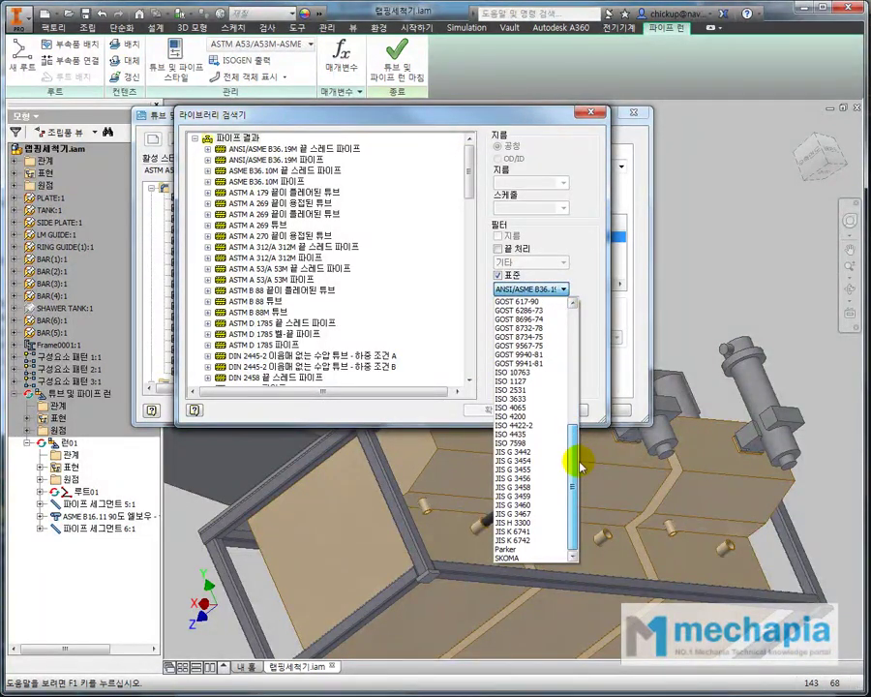
left_click_drag(581, 465, 575, 325)
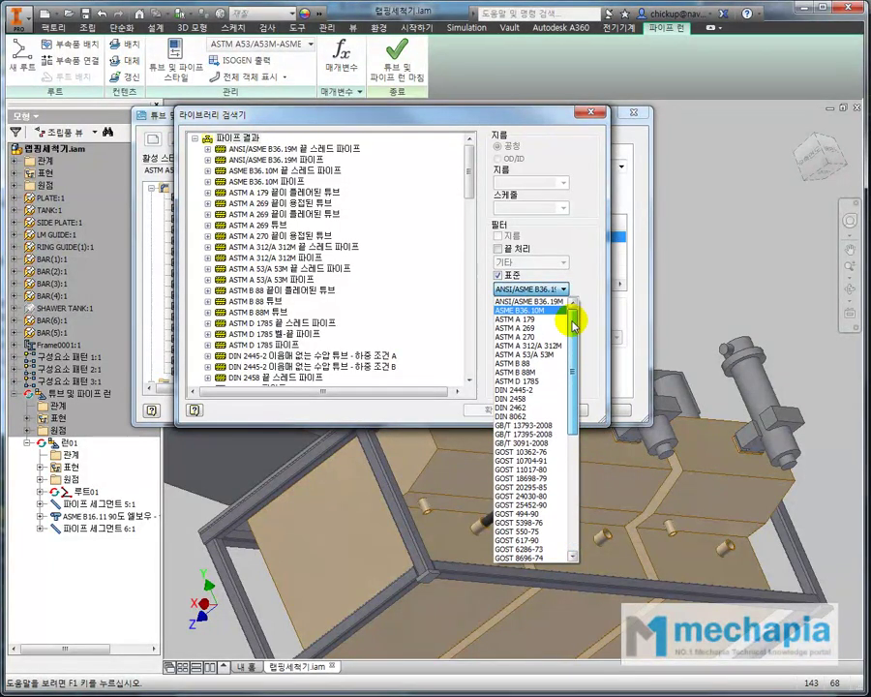
left_click(522, 366)
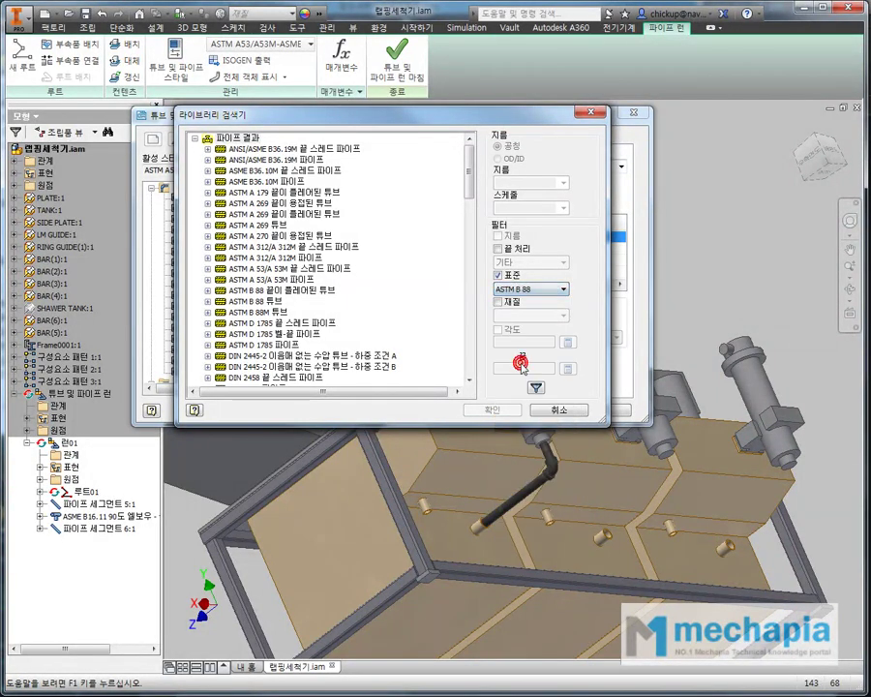
left_click(544, 288)
left_click_drag(572, 312, 573, 434)
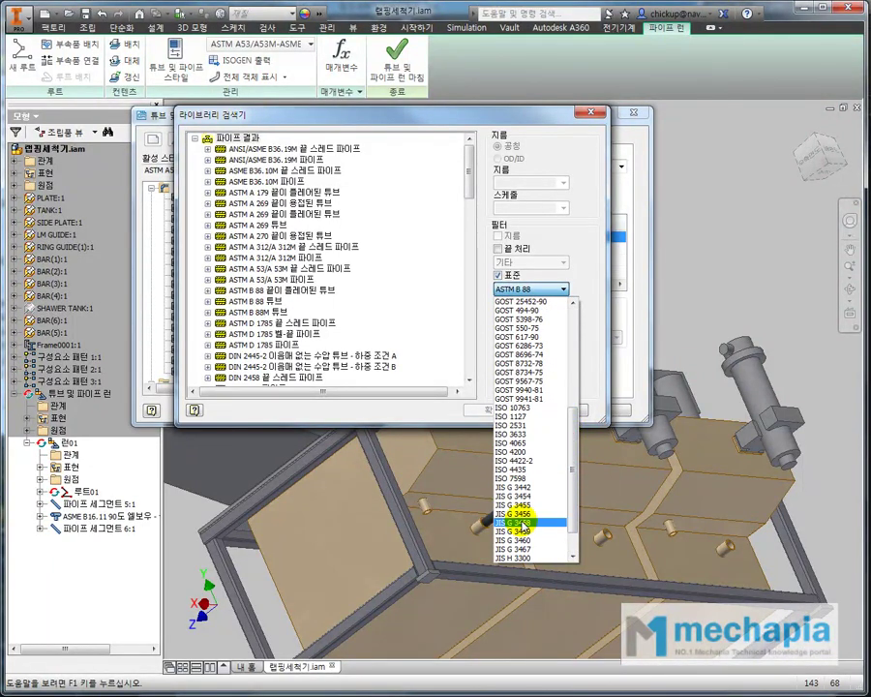
scroll(522, 527, "up", 7)
scroll(522, 517, "up", 1)
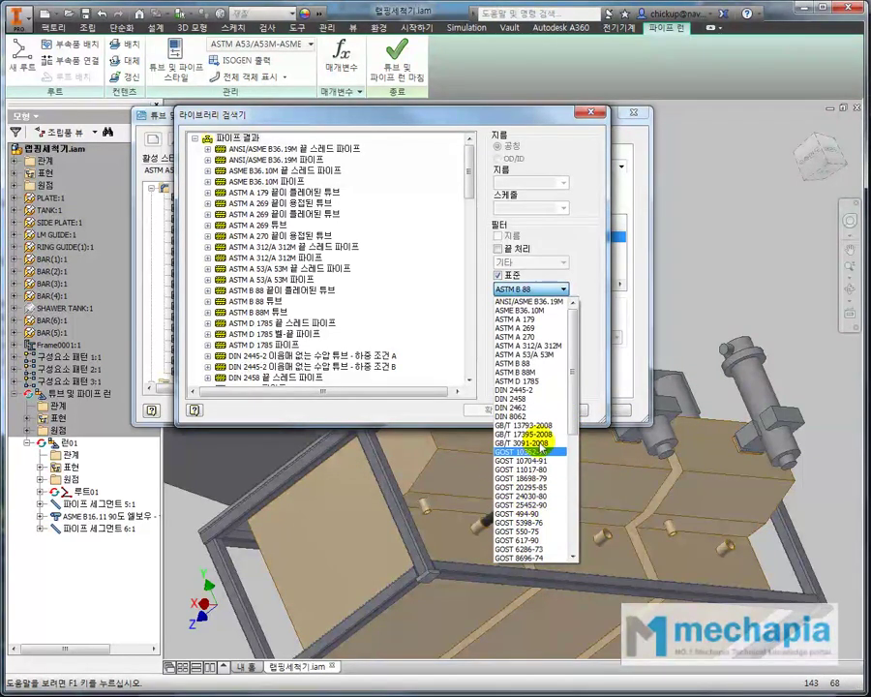
left_click(530, 363)
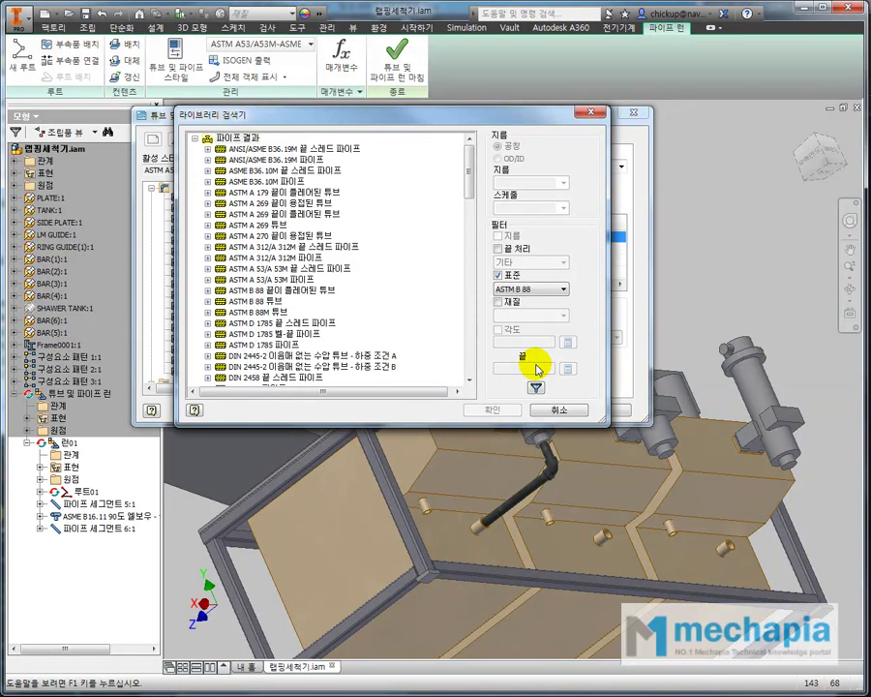
Try the material filter (재질) with steel (강철) on the pipe families and switch it back off.
left_click(504, 302)
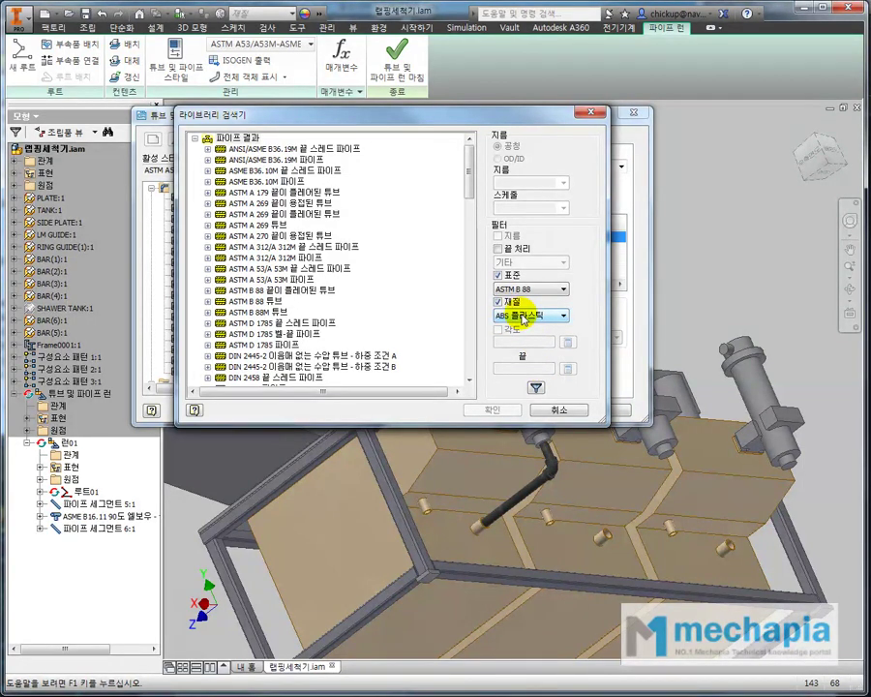
left_click(523, 318)
left_click_drag(607, 360, 606, 393)
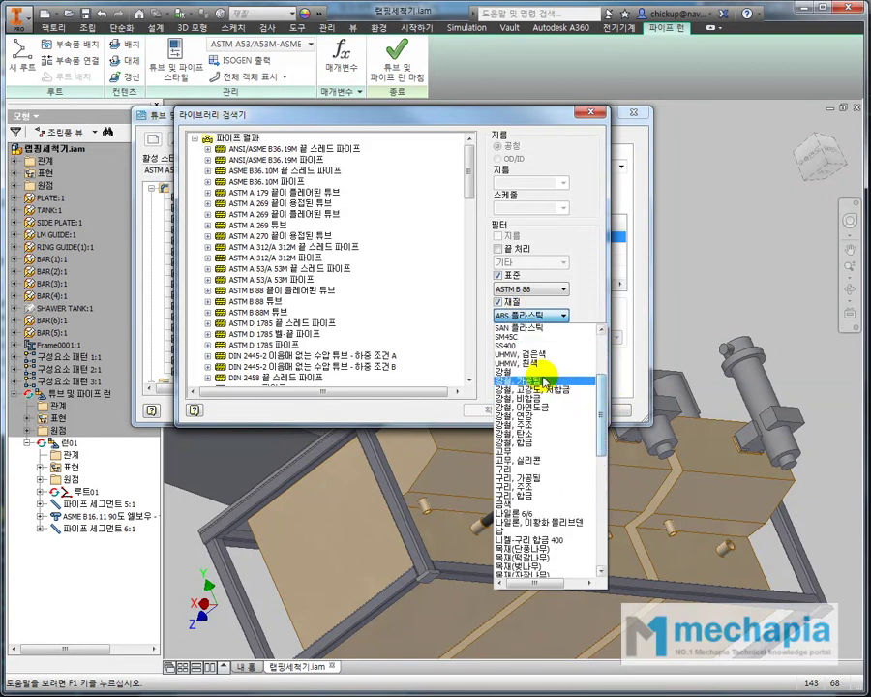
left_click(525, 371)
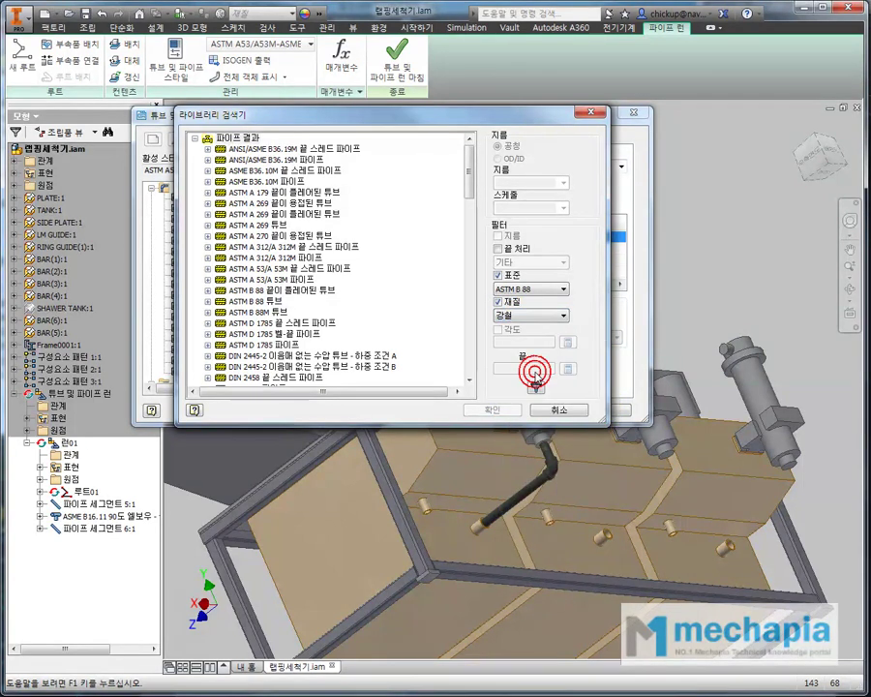
left_click(498, 301)
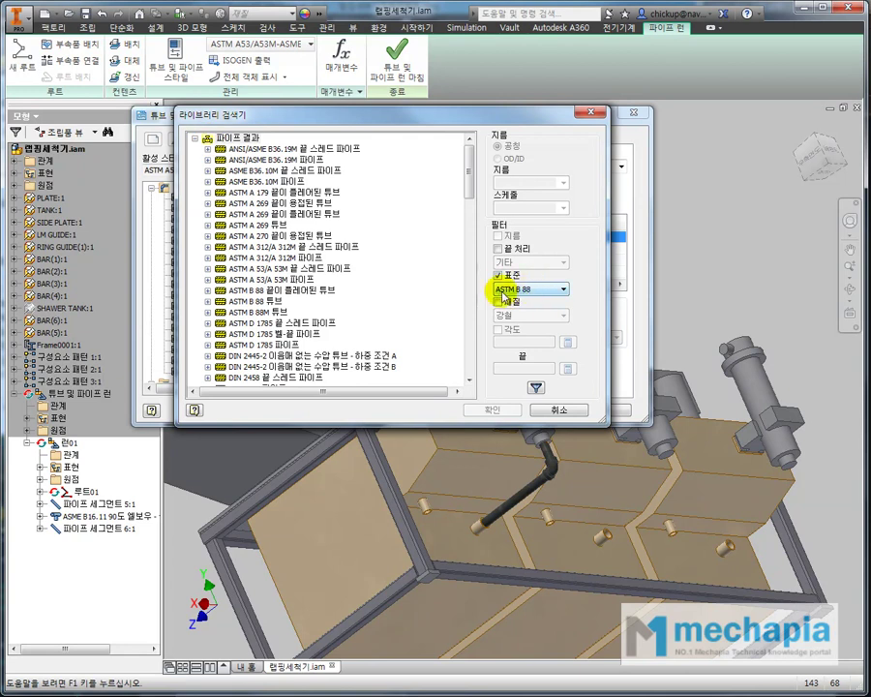
Apply the ASTM B 88 standard filter and select the ASTM B 88 튜브 family.
left_click(535, 389)
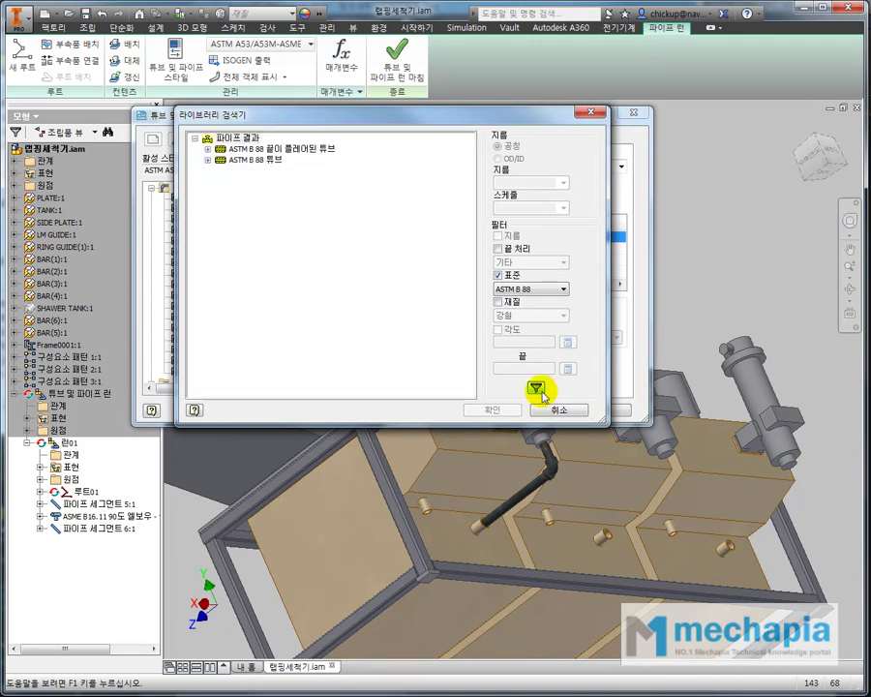
left_click(285, 152)
left_click(279, 160)
left_click(278, 150)
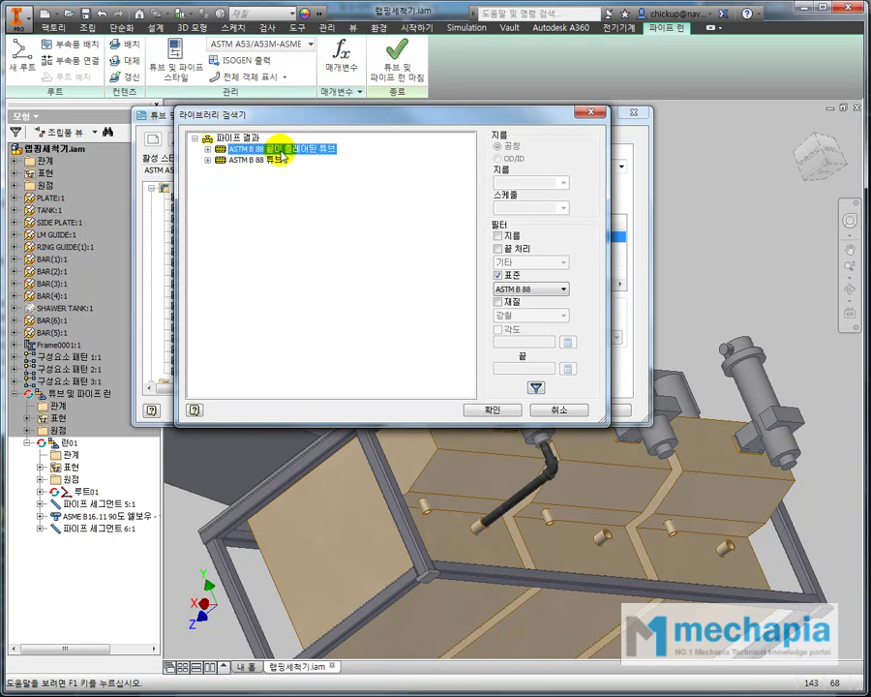
left_click(253, 160)
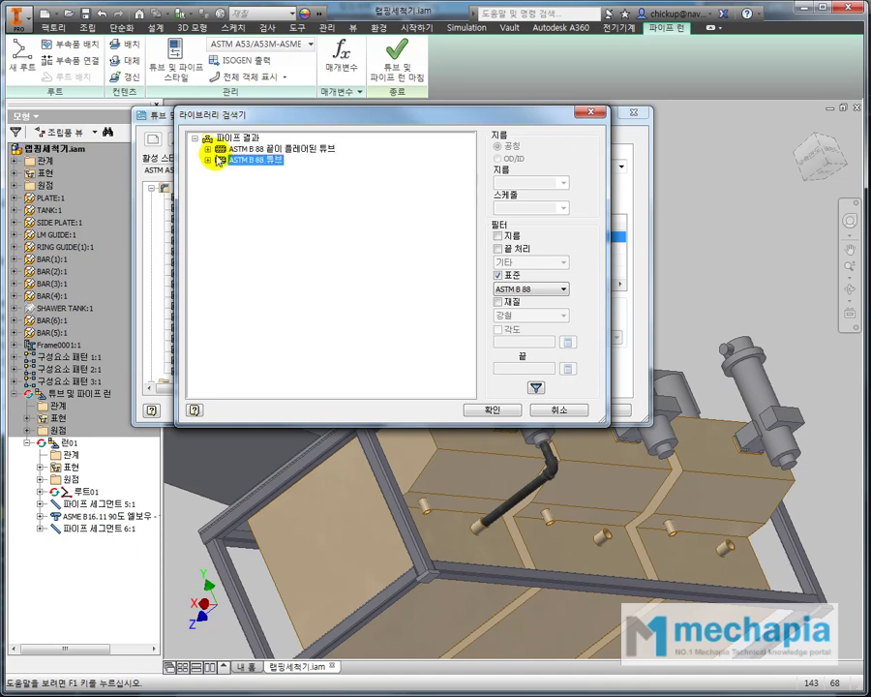
Review the sizes in the ASTM B 88 튜브 family and assign the whole family as the style's pipe component.
left_click(209, 160)
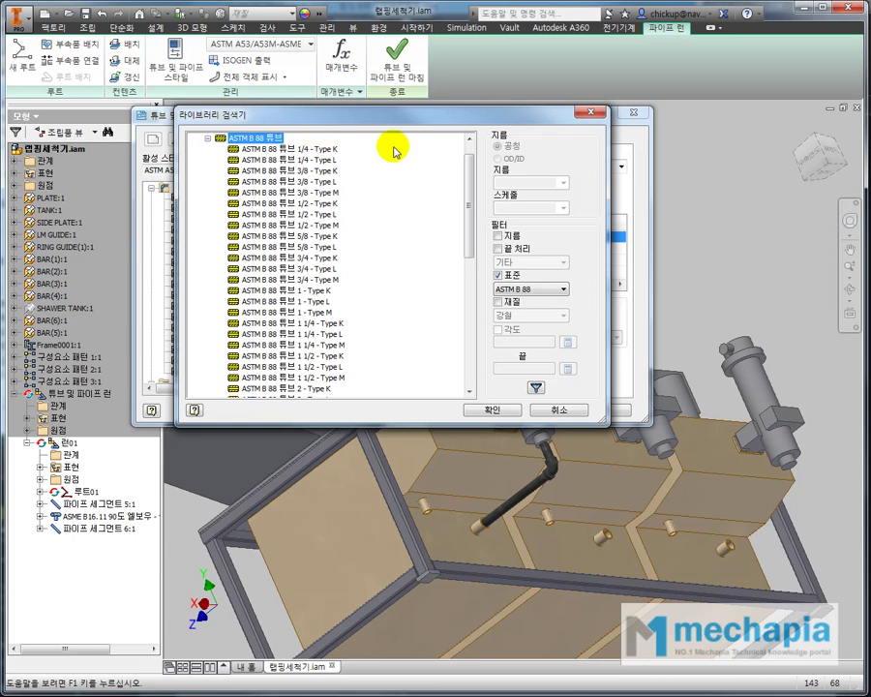
mouse_move(469, 188)
left_mouse_down()
mouse_move(470, 320)
mouse_move(472, 169)
left_mouse_up()
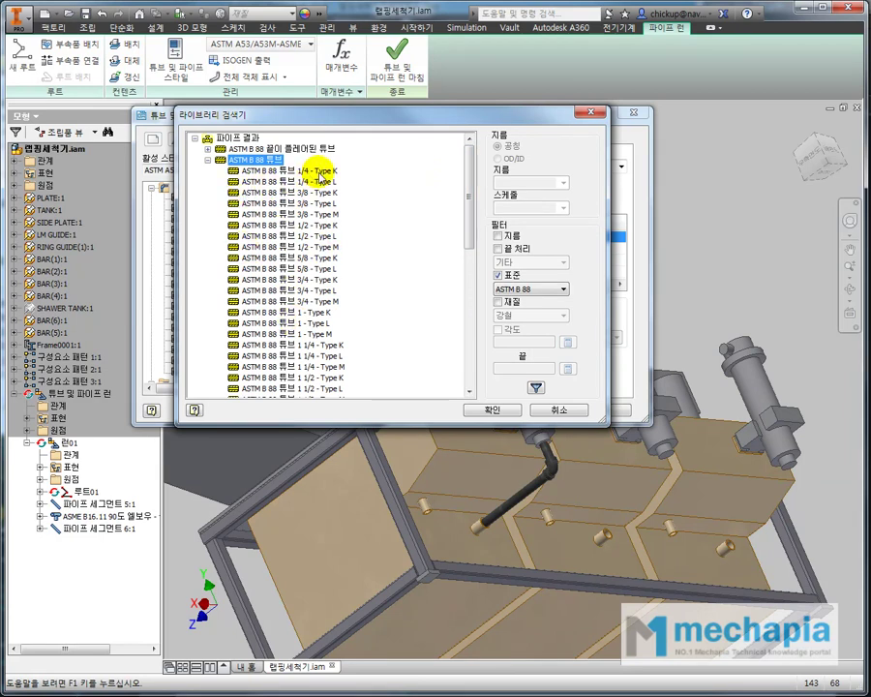
left_click(333, 171)
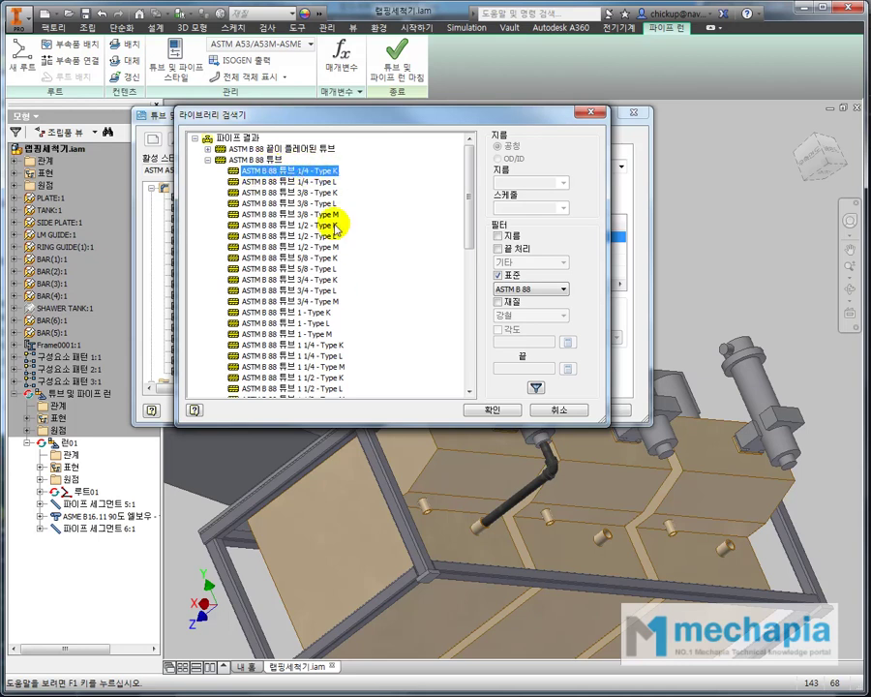
left_click(208, 160)
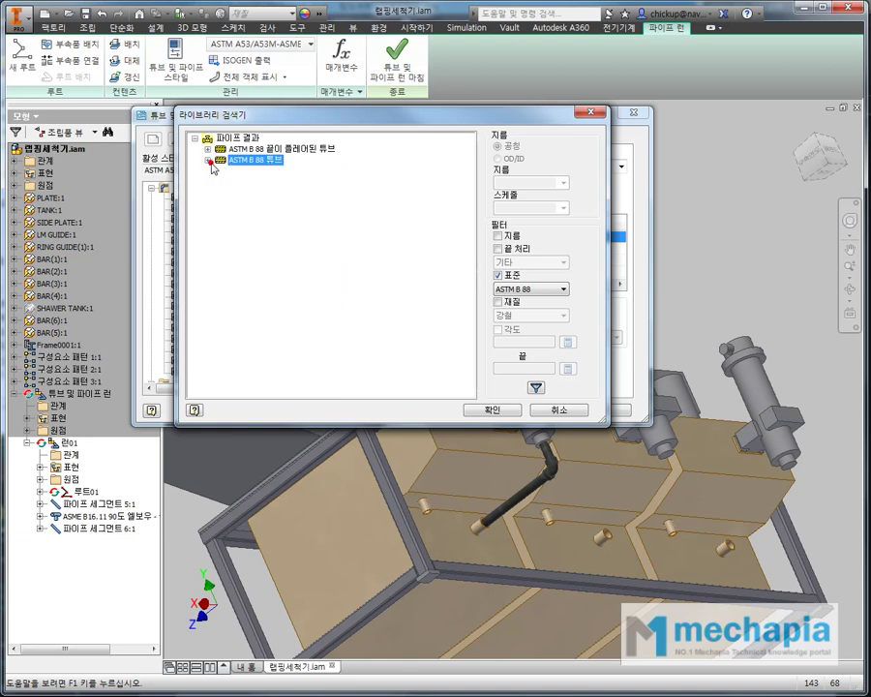
left_click(496, 410)
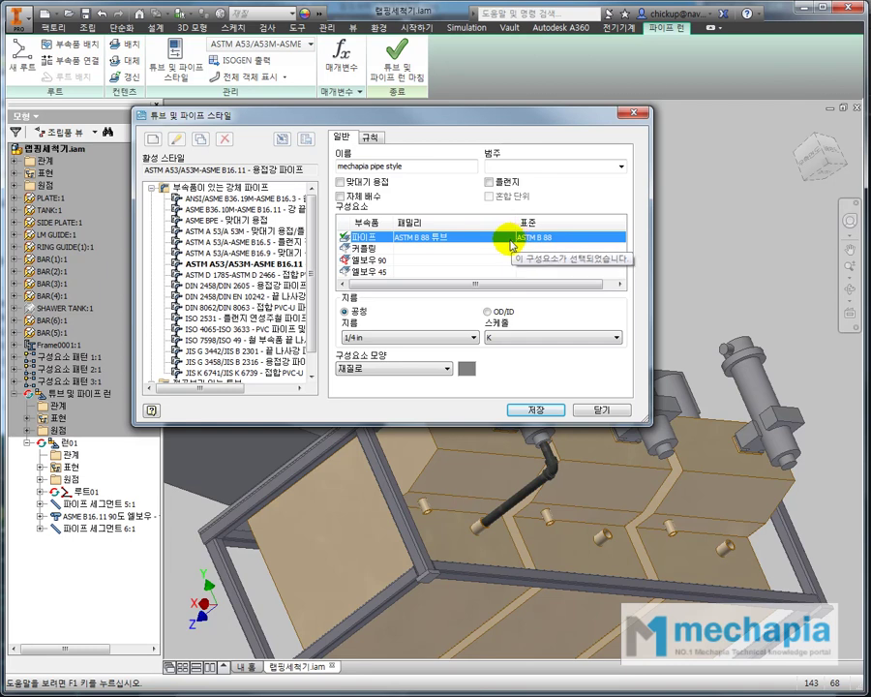
Open the library browser for the coupling component (커플링) and filter its families by the ASME B16.18 standard.
left_click(413, 253)
right_click(416, 254)
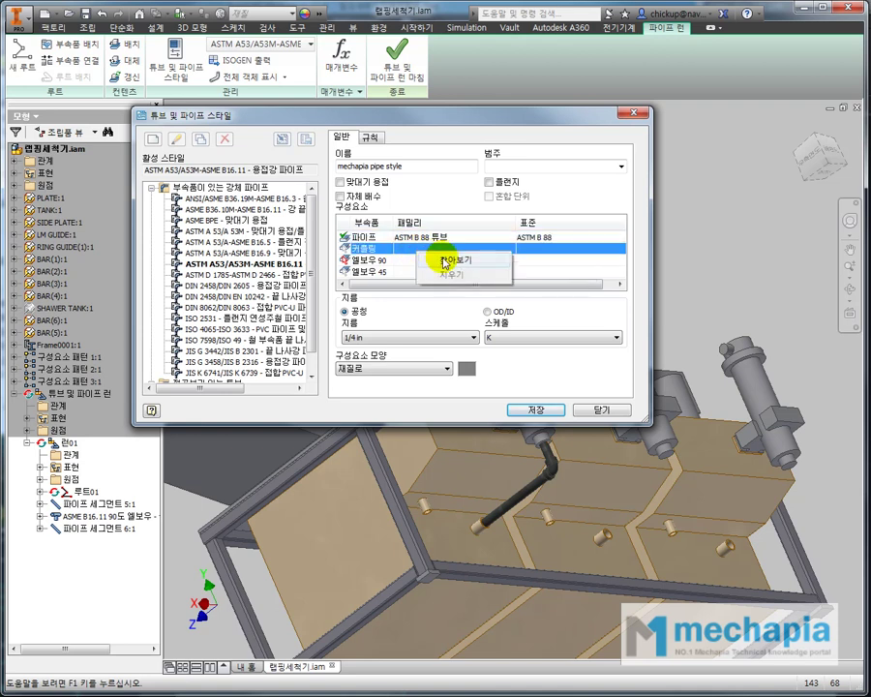
left_click(445, 261)
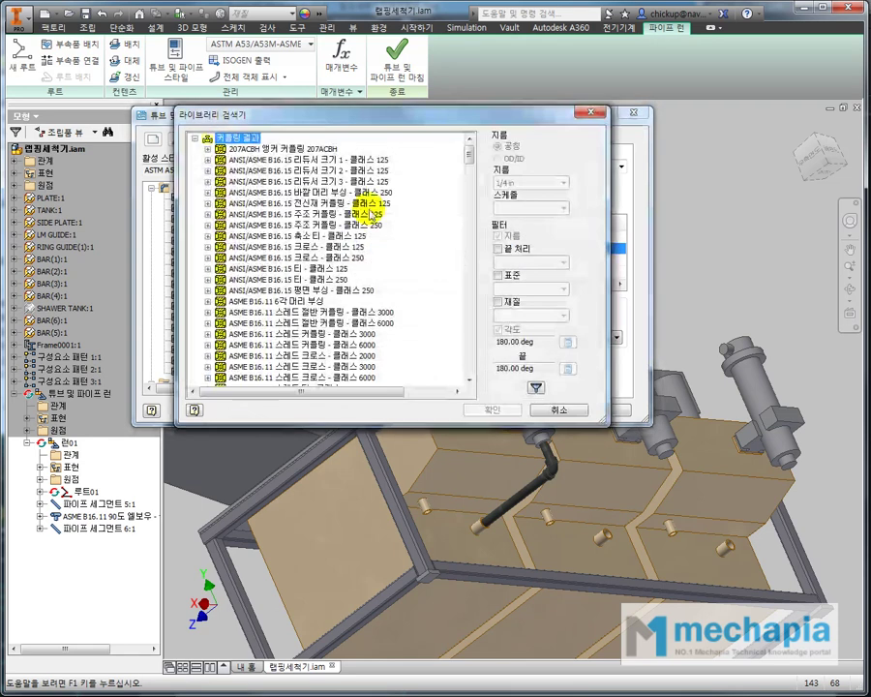
left_click_drag(343, 115, 416, 317)
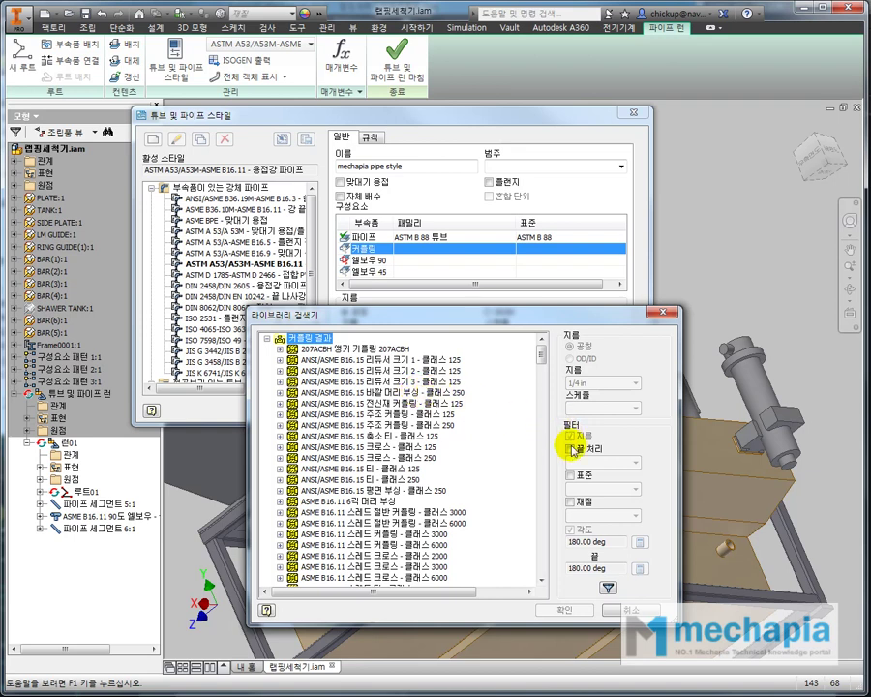
left_click(570, 475)
left_click_drag(550, 315, 437, 219)
left_click(485, 394)
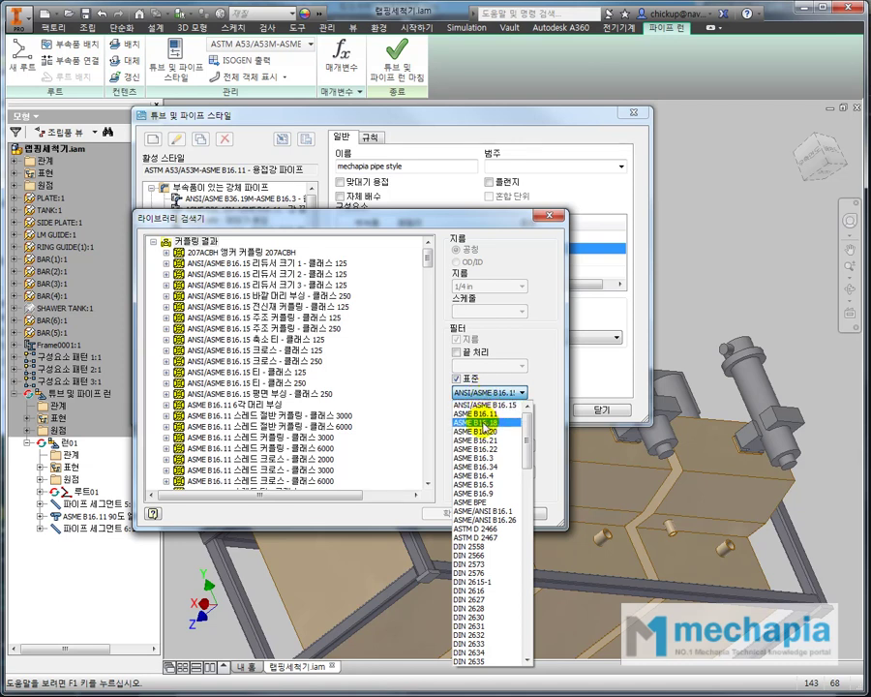
left_click(483, 423)
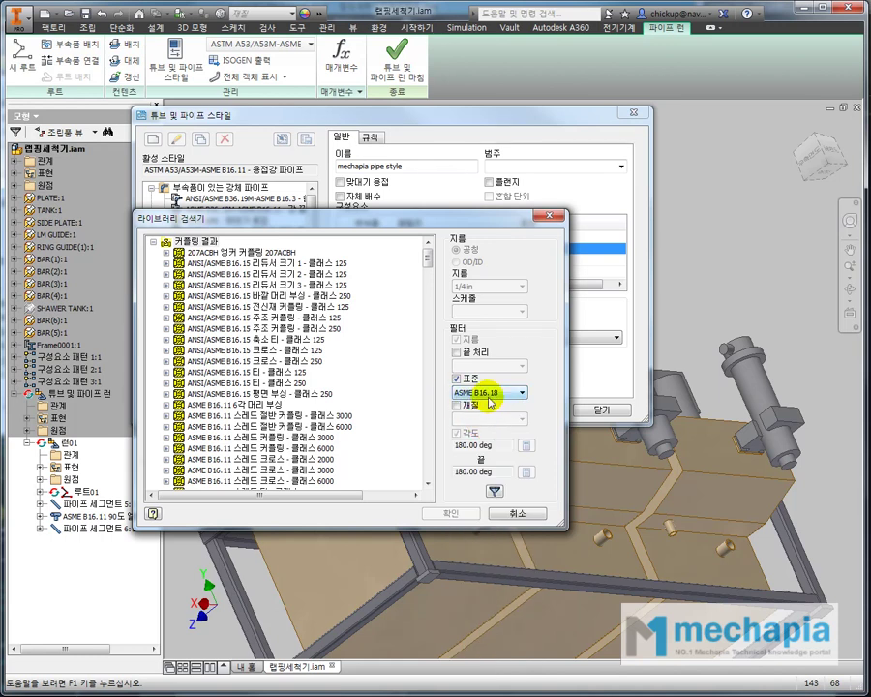
left_click(494, 492)
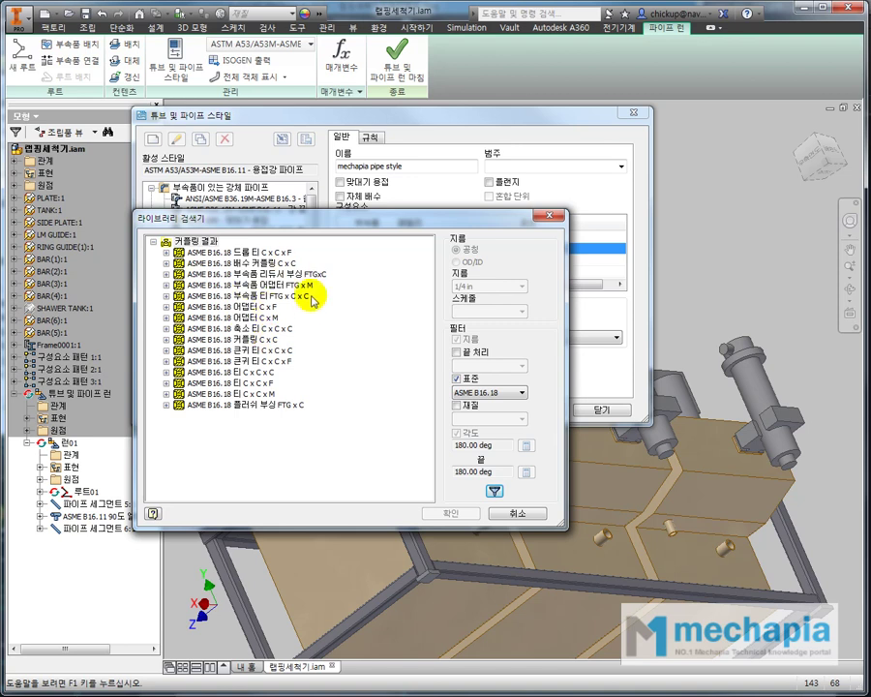
Check the sizes in the ASME B16.18 커플링 C x C family and assign the family as the style's coupling component.
left_click(263, 342)
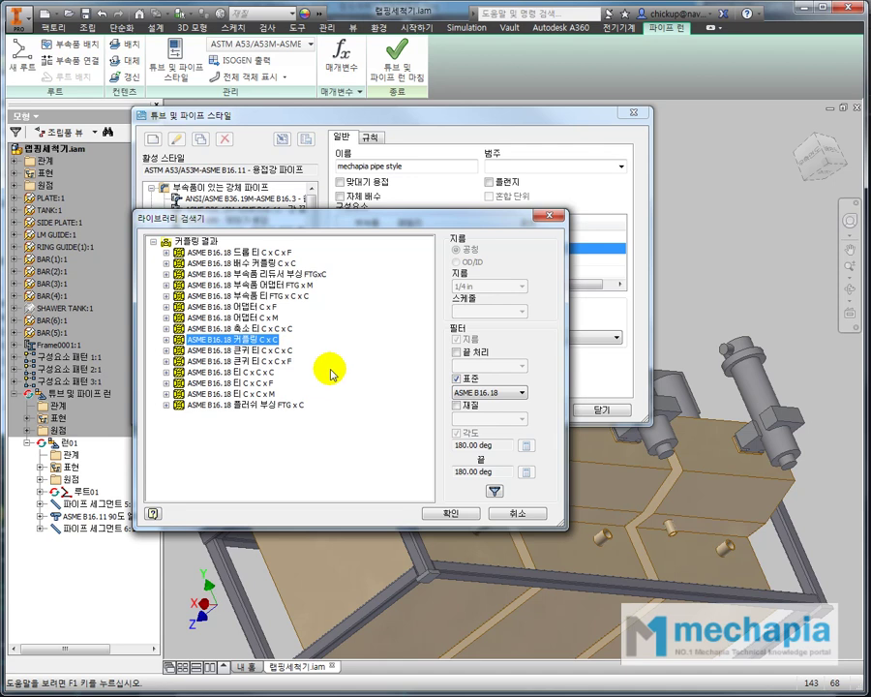
left_click(167, 340)
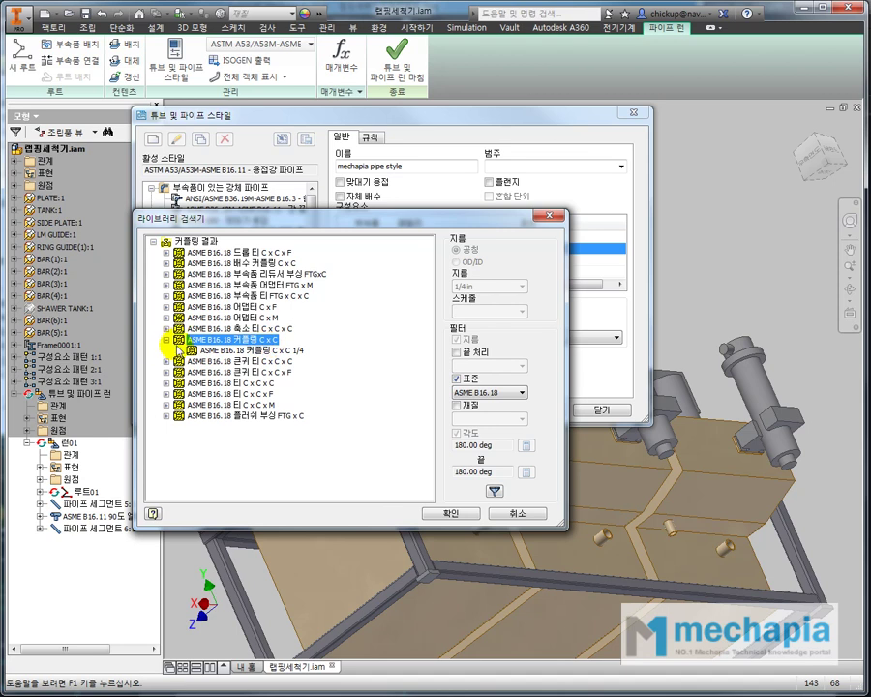
left_click(167, 340)
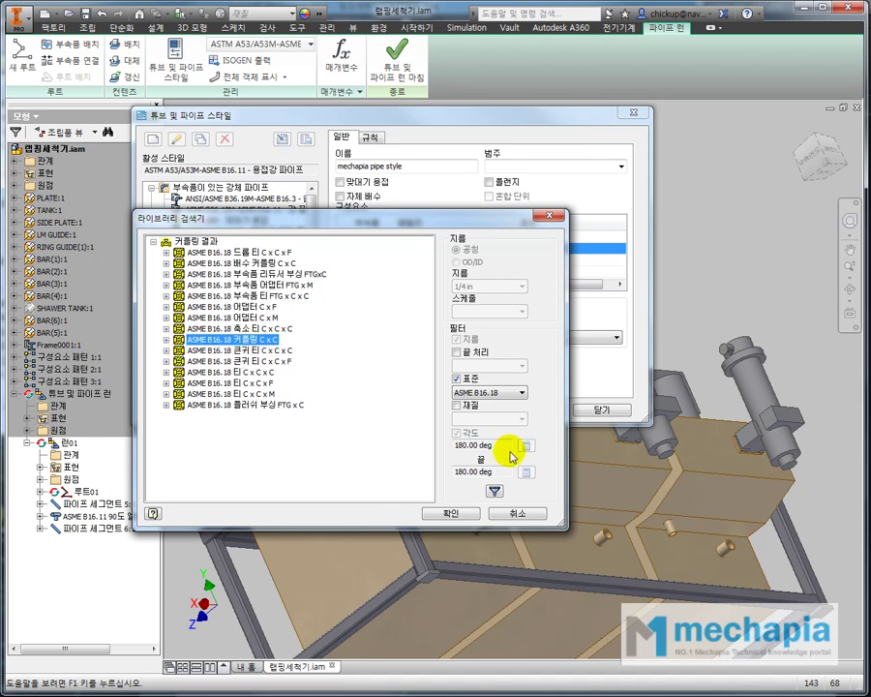
left_click(459, 516)
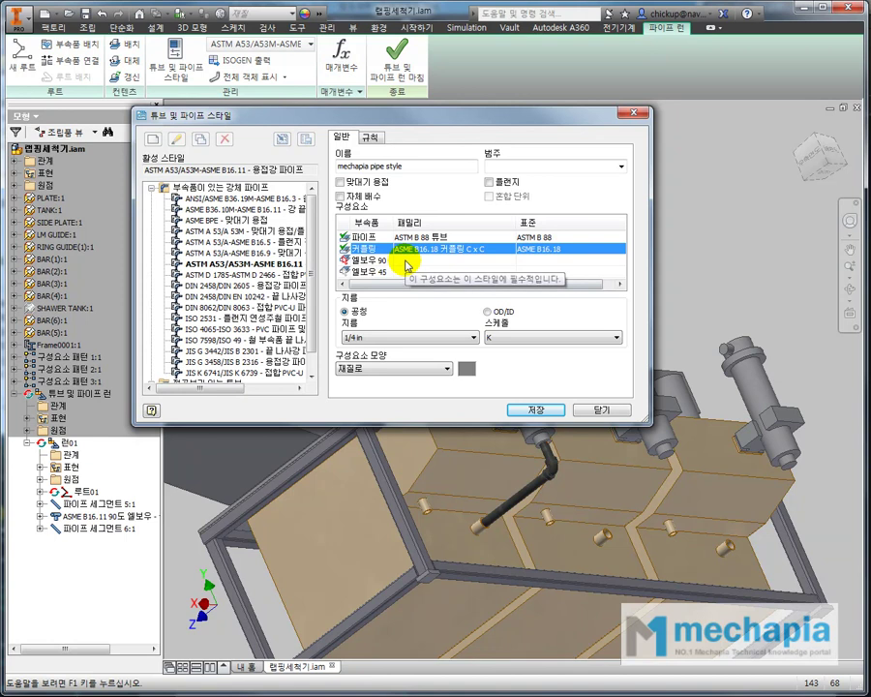
Filter the 엘보우 90 library by ASTM D 2466 and assign the ASTM D 2466 90도 엘보우 소켓-유형 - 스케줄 40 family.
left_click(407, 263)
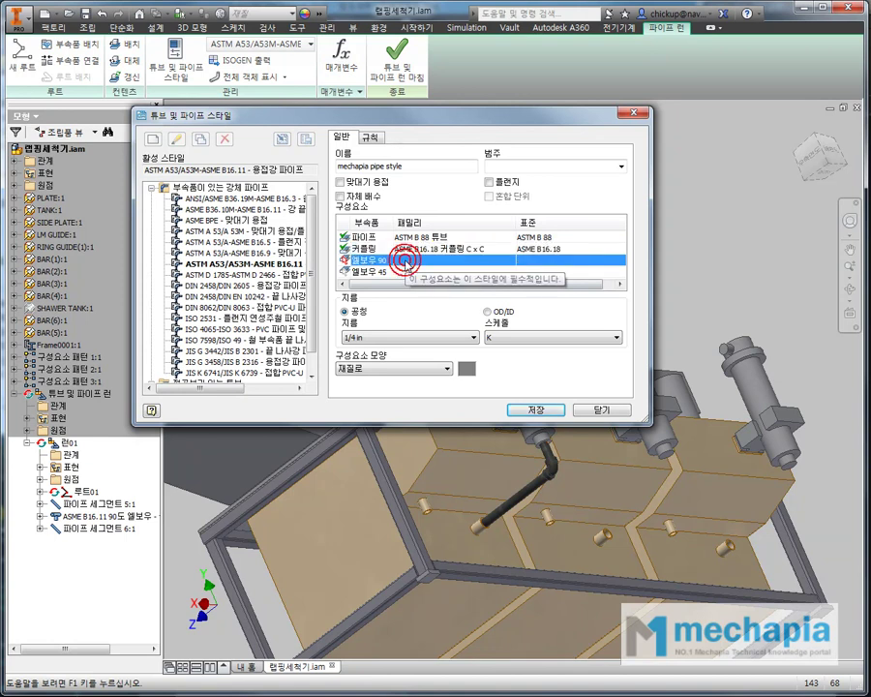
right_click(407, 263)
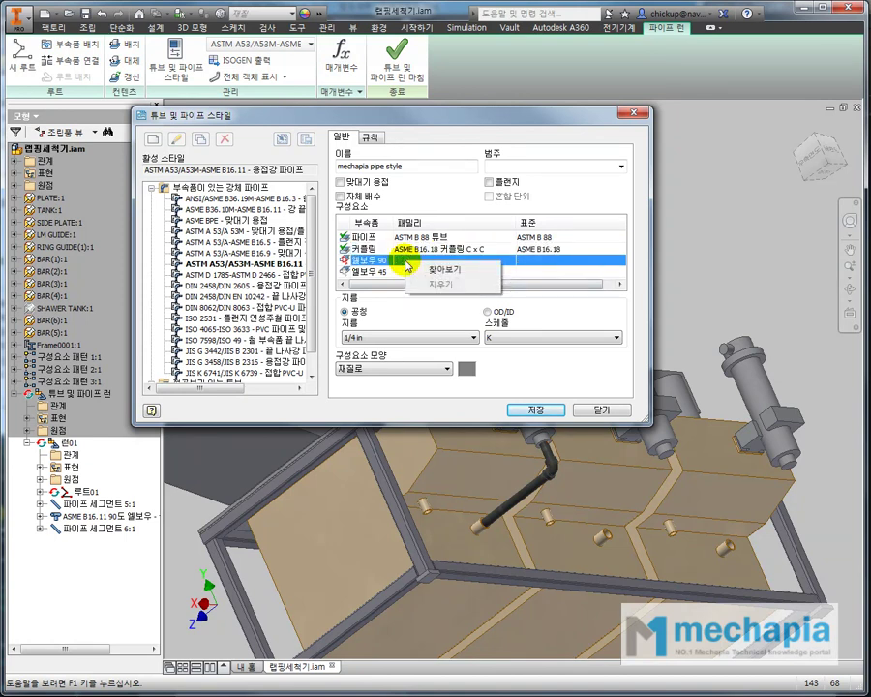
left_click(442, 272)
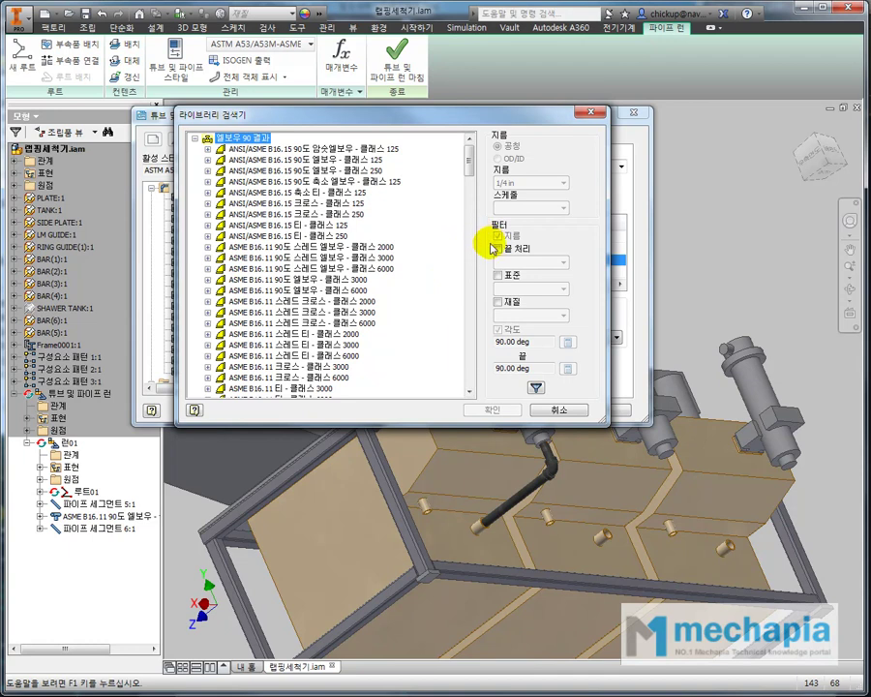
left_click(499, 274)
left_click(531, 288)
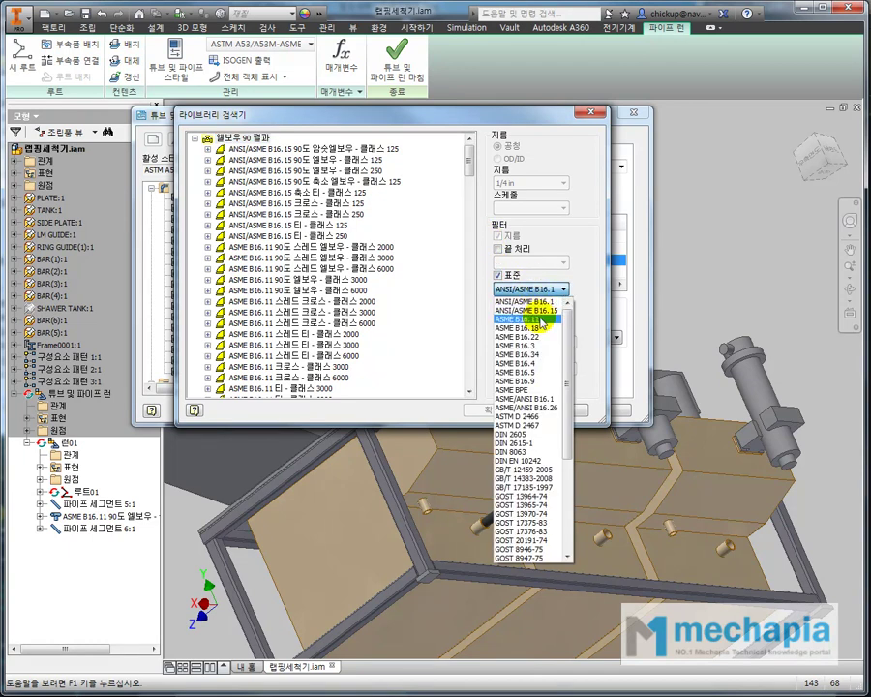
left_click(547, 417)
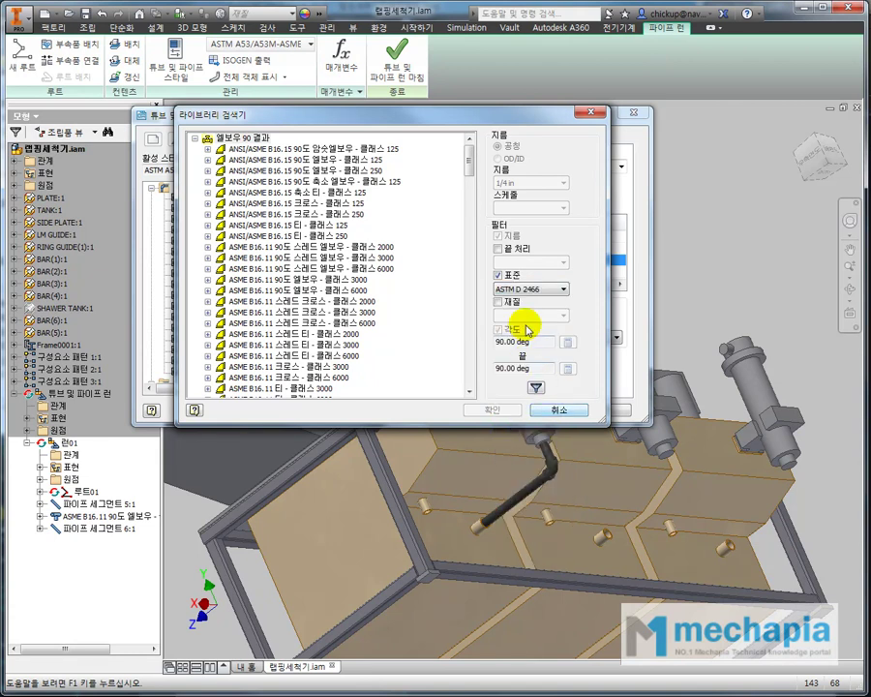
left_click(537, 387)
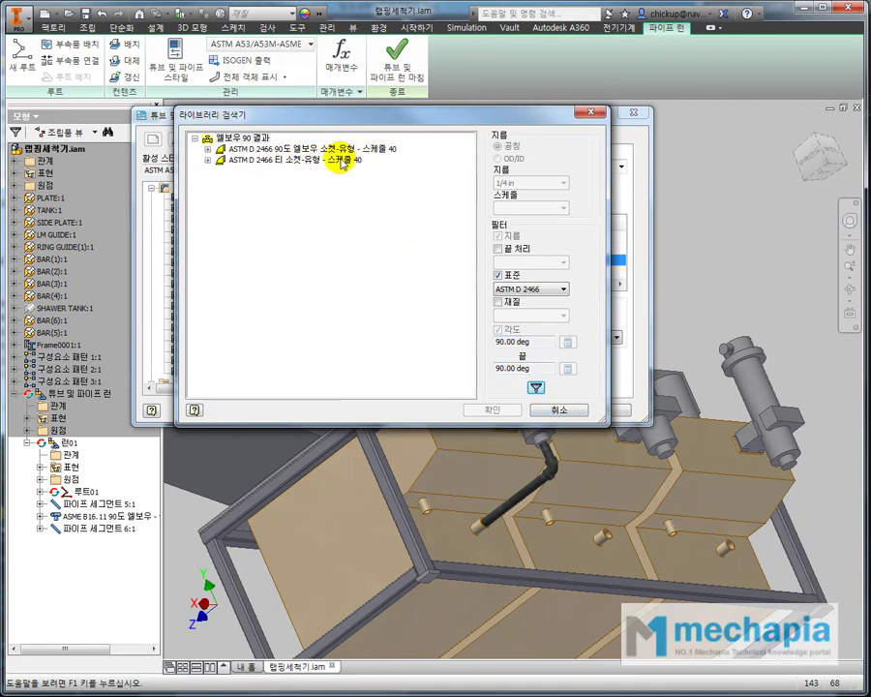
left_click(362, 152)
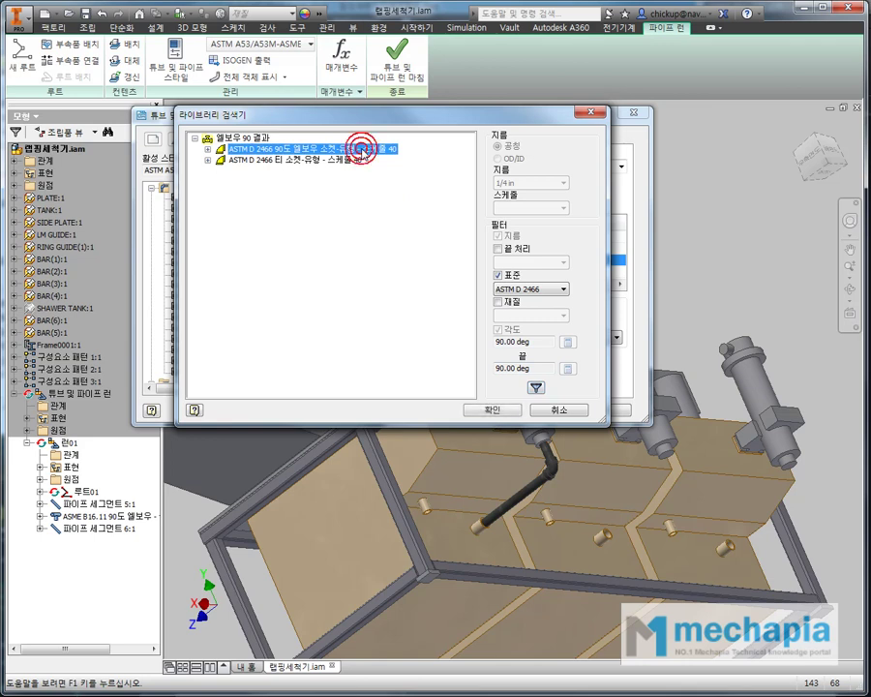
left_click(496, 409)
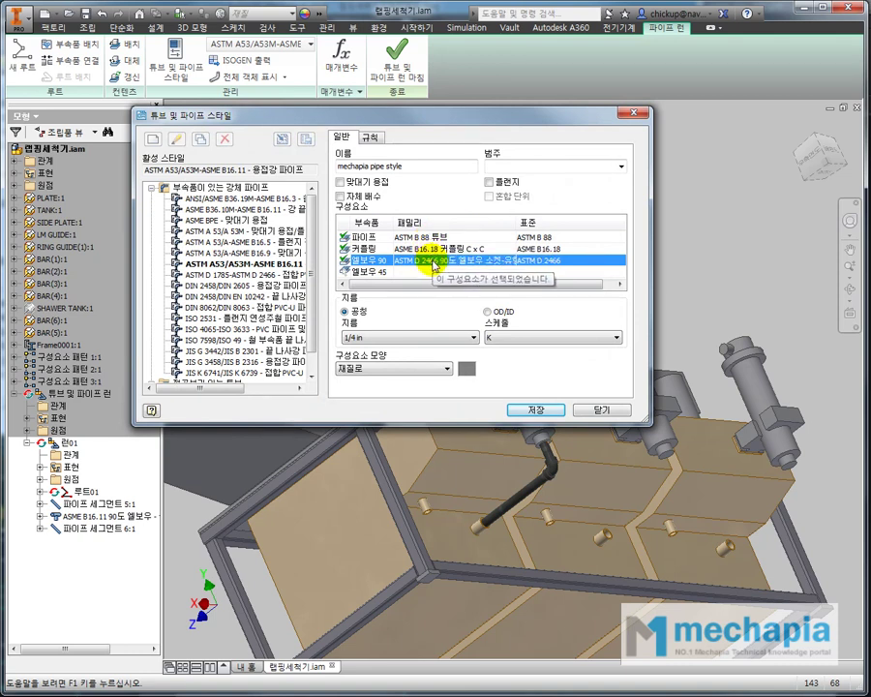
Examine the nominal diameter options and schedule across the style's pipe, coupling and 90-degree elbow components.
left_click(438, 237)
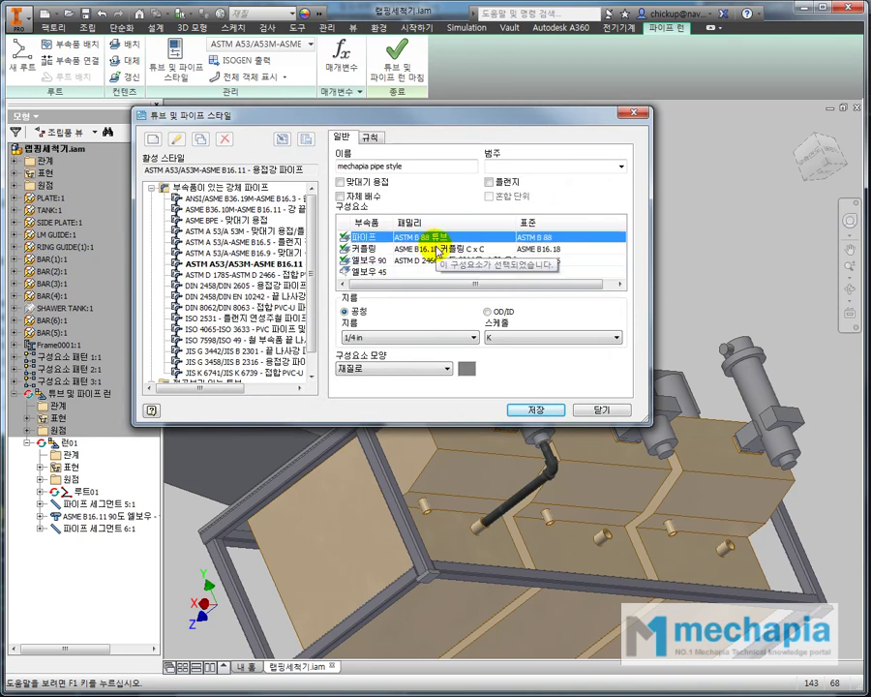
left_click(437, 248)
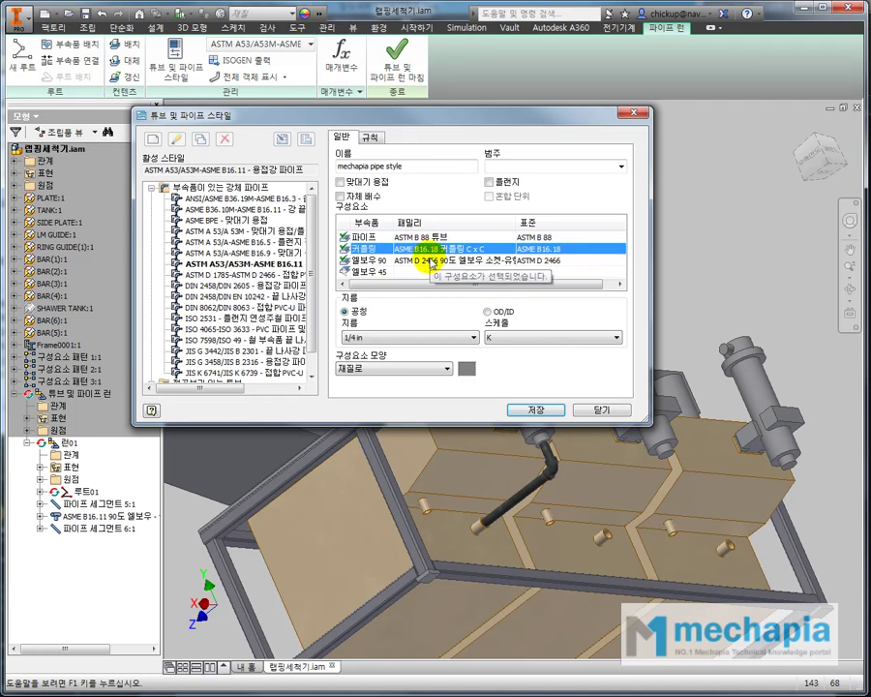
left_click(431, 260)
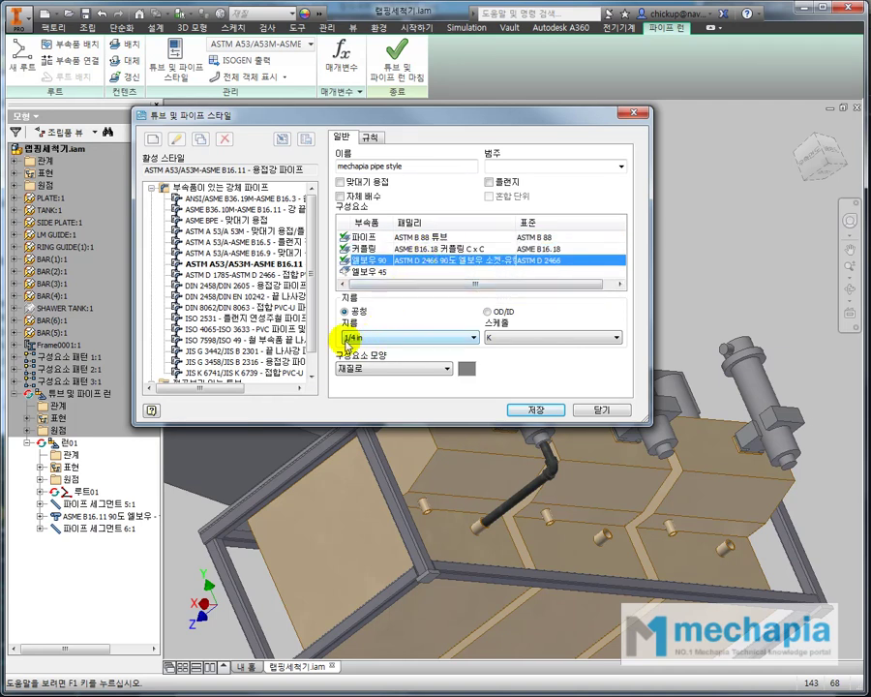
left_click(441, 237)
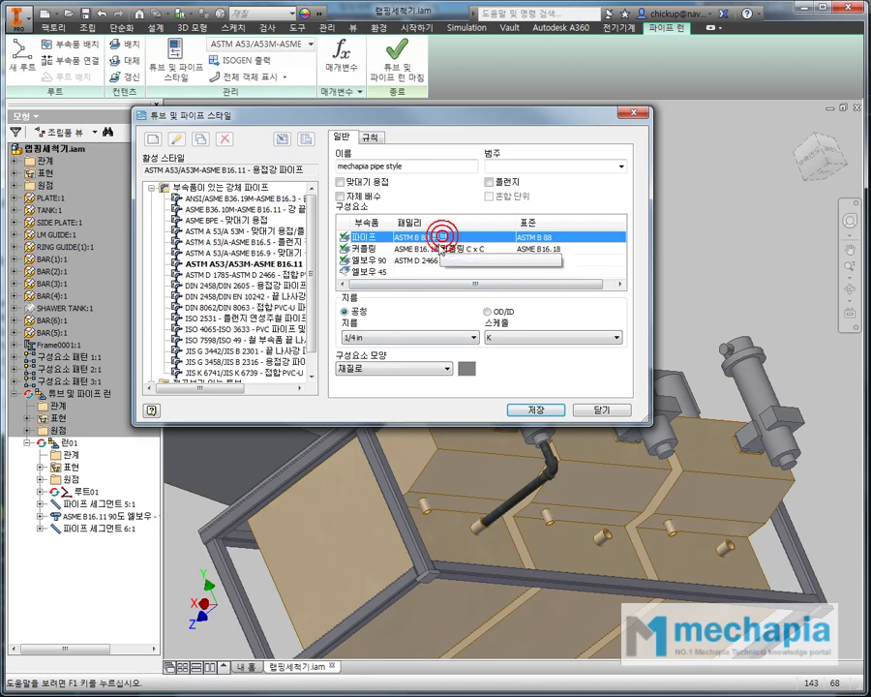
left_click(437, 249)
left_click(435, 259)
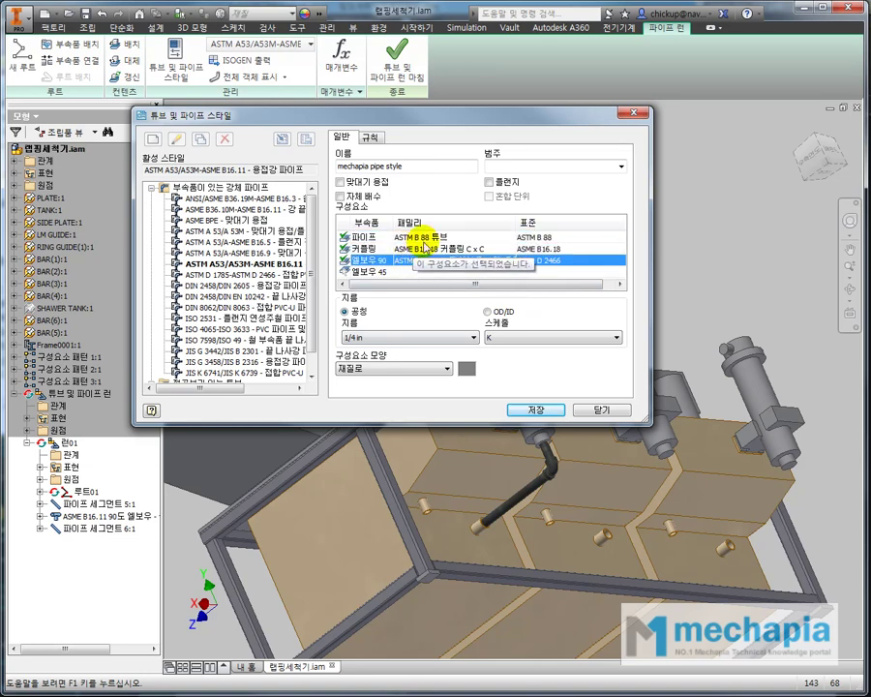
left_click(434, 238)
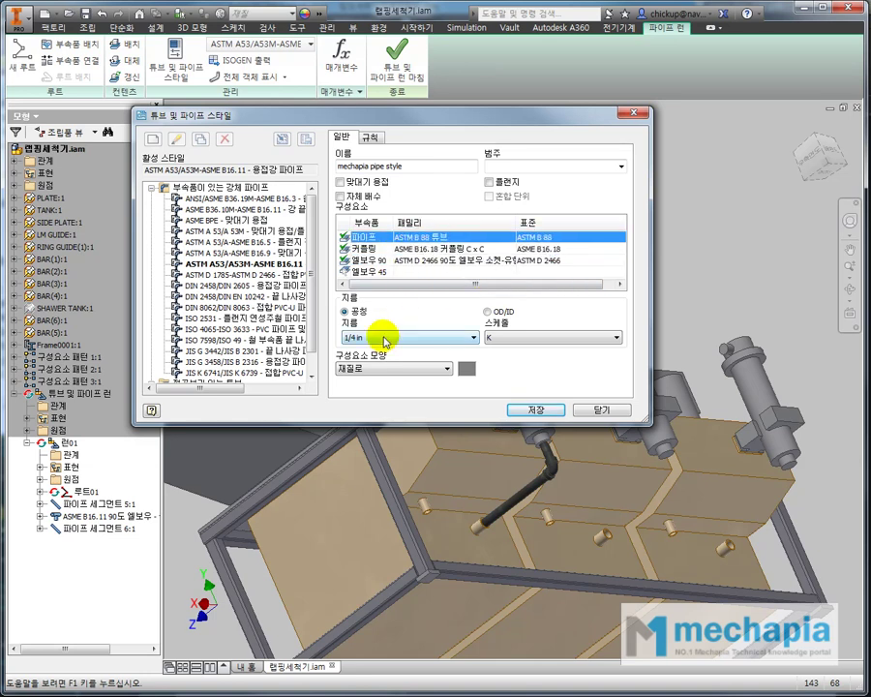
left_click(416, 249)
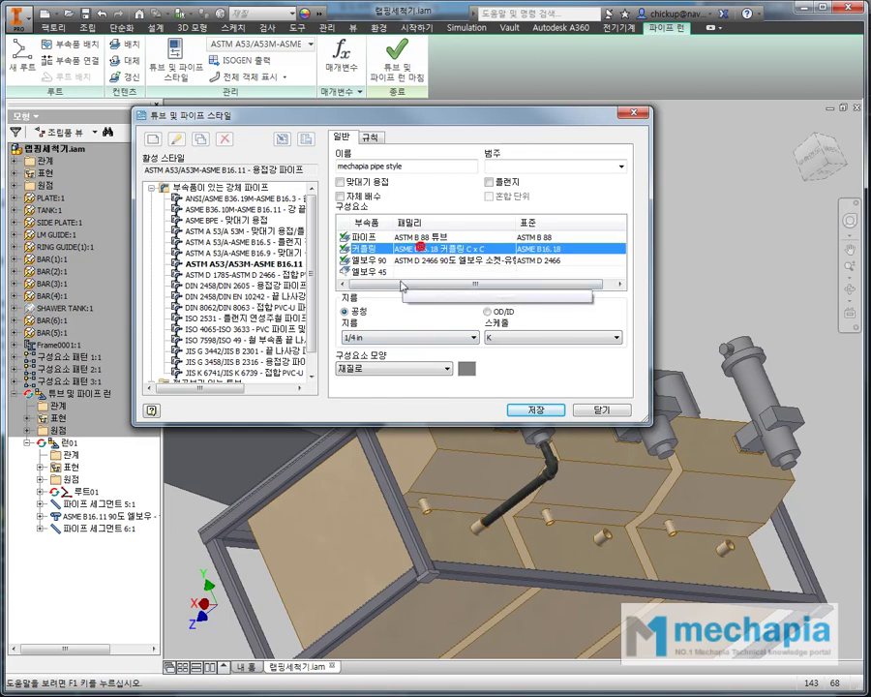
left_click(385, 338)
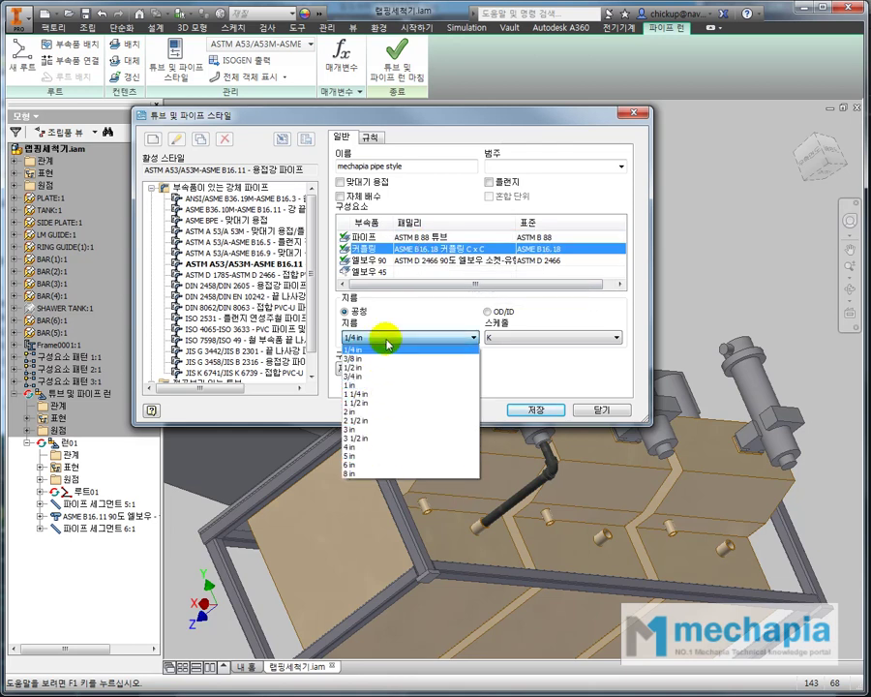
left_click(544, 383)
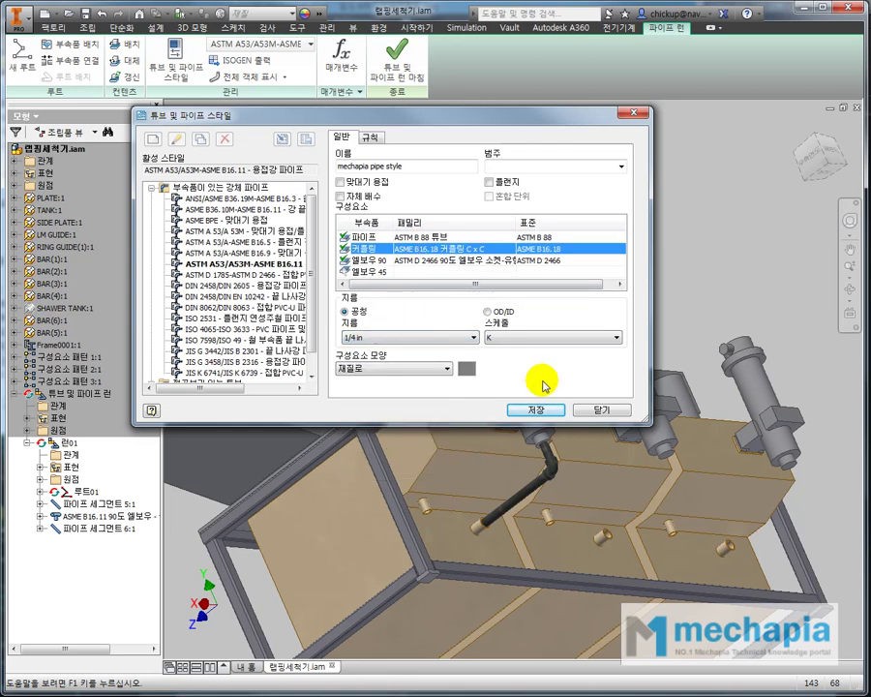
left_click(388, 259)
left_click(379, 236)
left_click(379, 247)
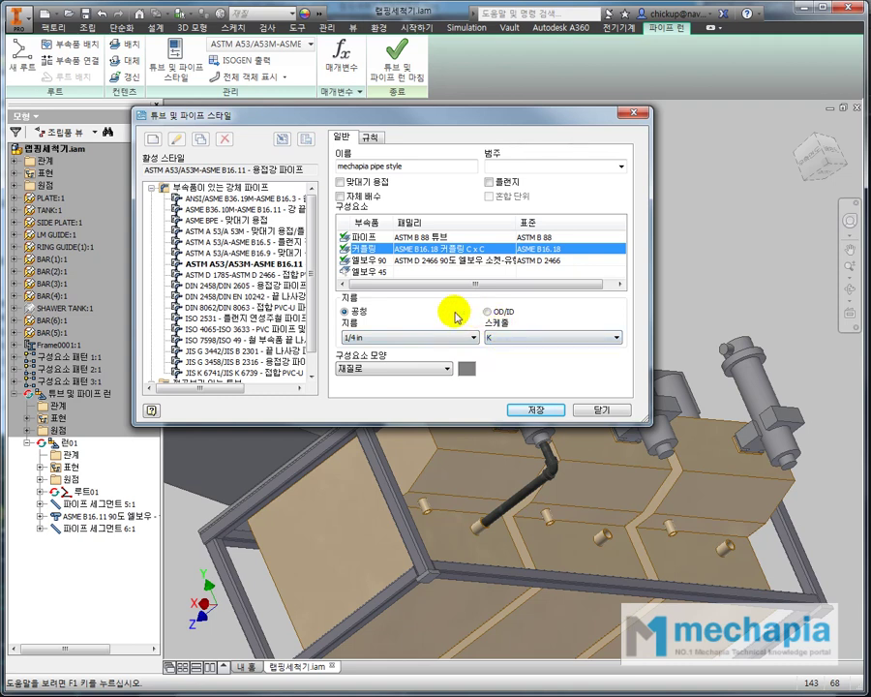
Look through the component appearance options (구성요소 모양) available for the style's pipe, coupling and elbow.
left_click(369, 368)
left_click(371, 369)
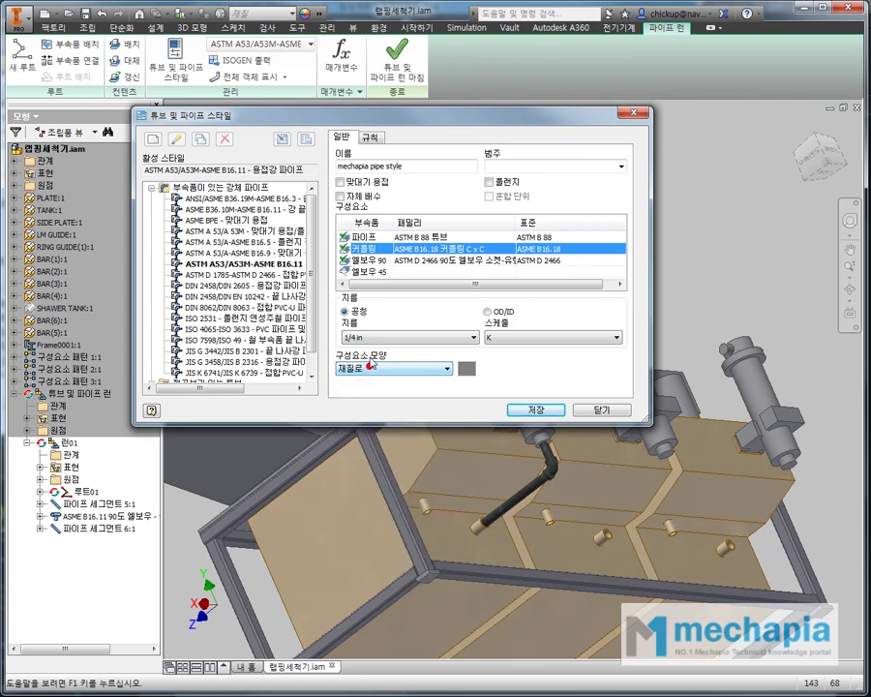
left_click(387, 237)
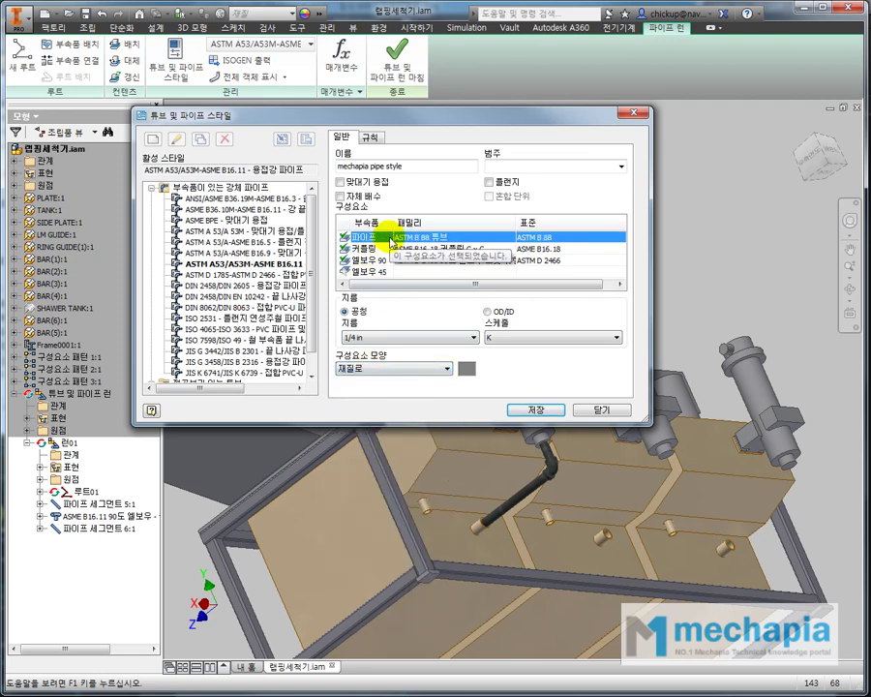
left_click(392, 248)
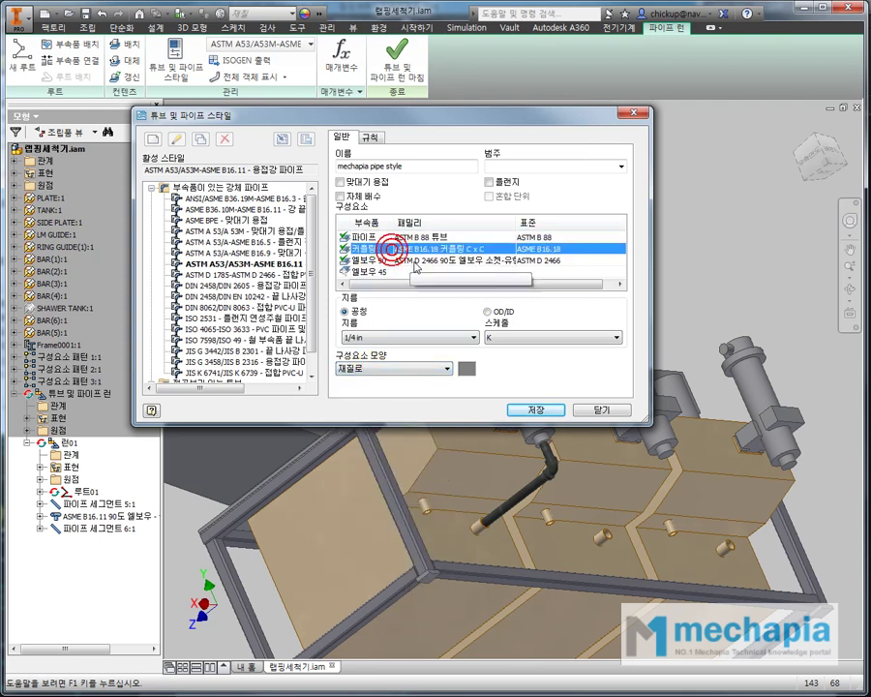
left_click(418, 261)
left_click(431, 238)
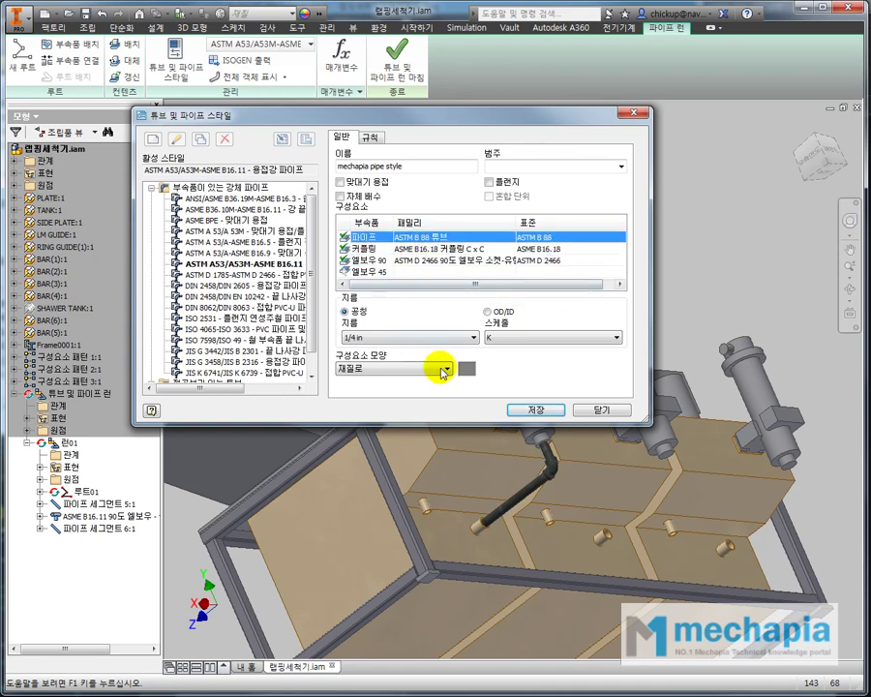
left_click_drag(396, 125, 412, 75)
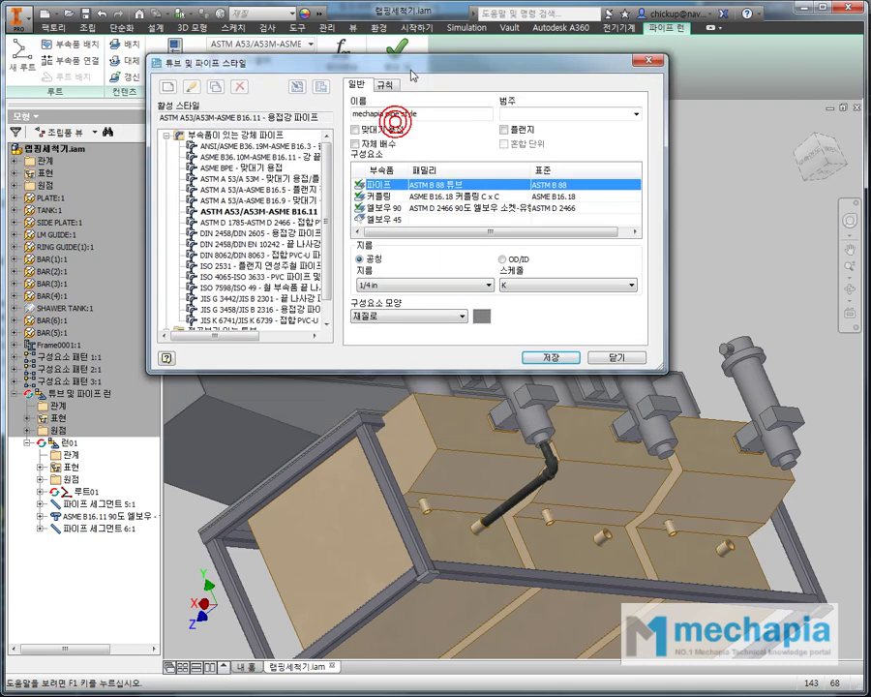
left_click(455, 317)
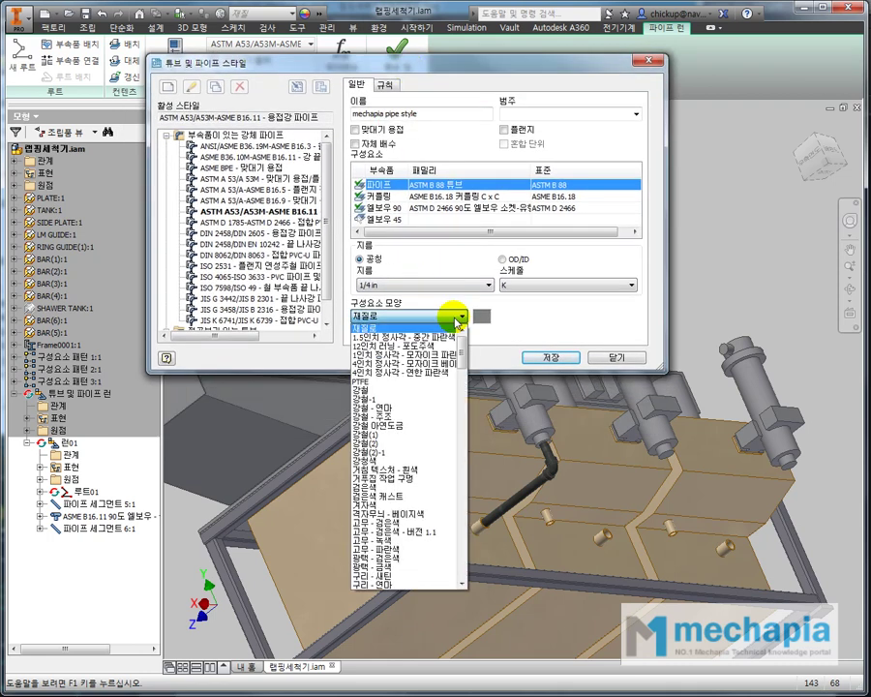
scroll(411, 467, "down", 5)
scroll(411, 469, "down", 4)
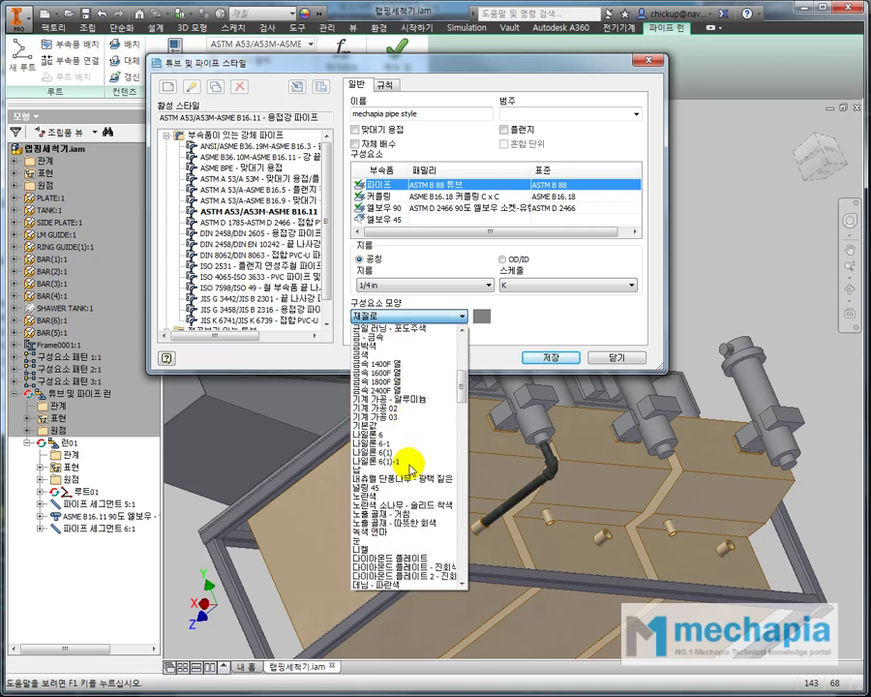
left_click(556, 329)
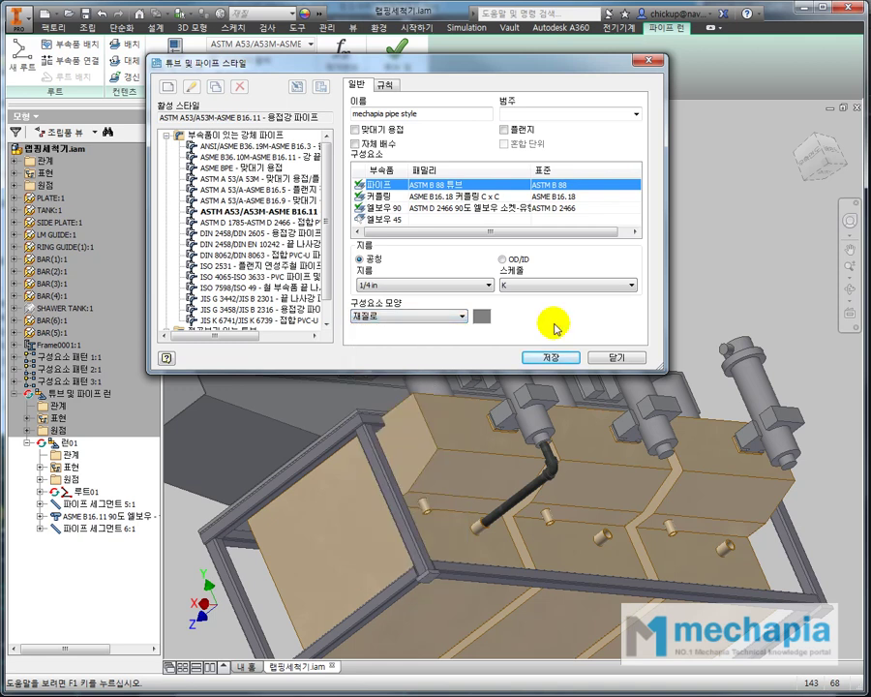
Enter MY STYLE as the category (범주) of the mechapia pipe style.
left_click(507, 113)
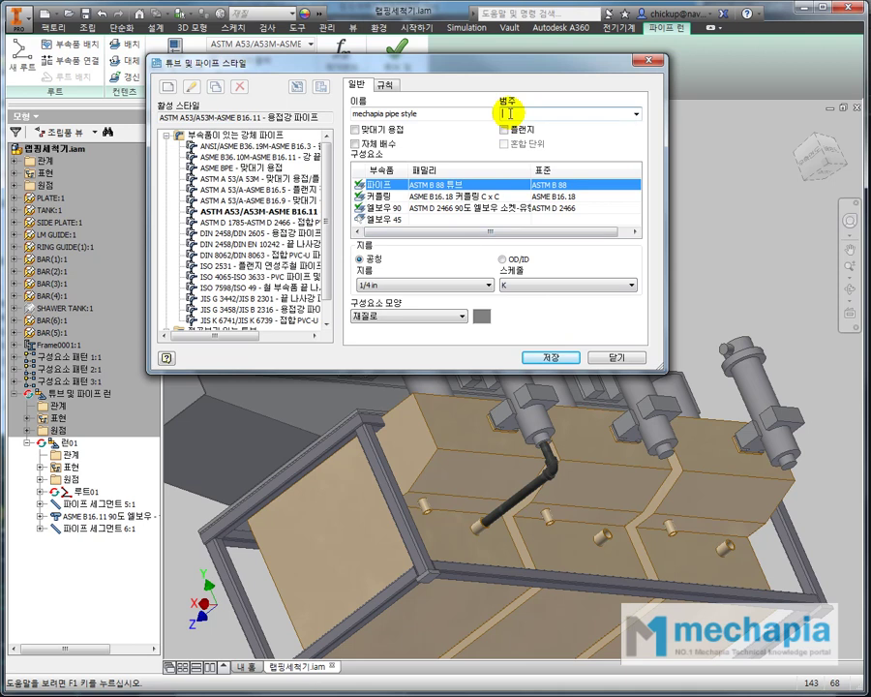
type("m")
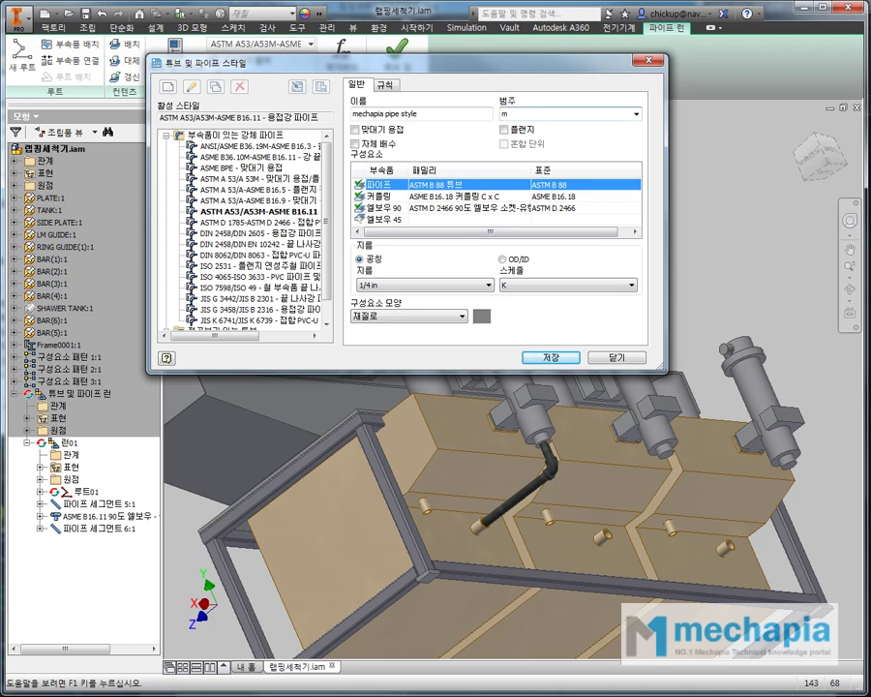
type("MY STYLE")
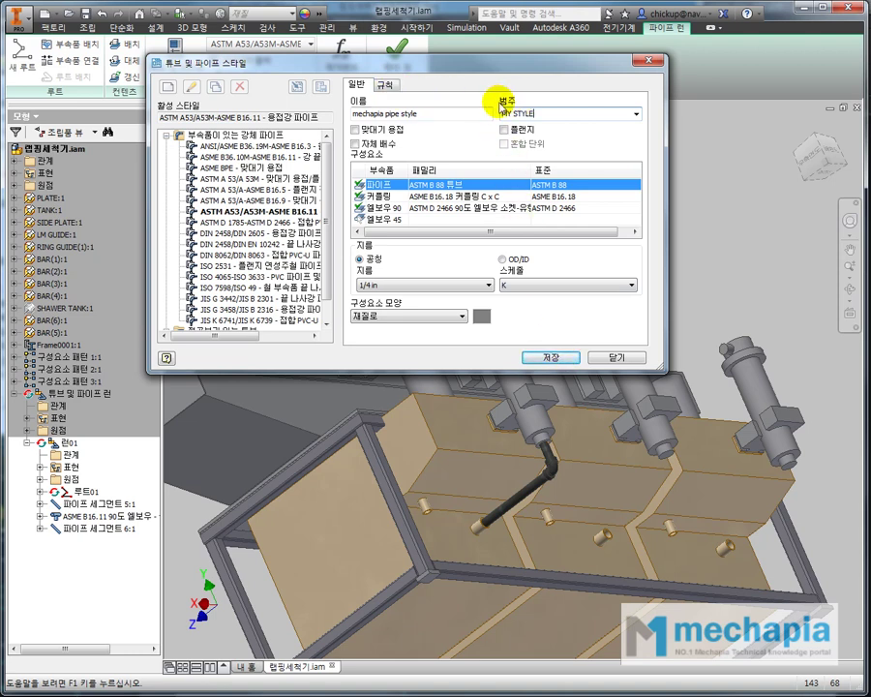
Set the style's segment length rules to a minimum of 1 mm, a maximum of 200 mm and an increment of 2 mm.
left_click(386, 89)
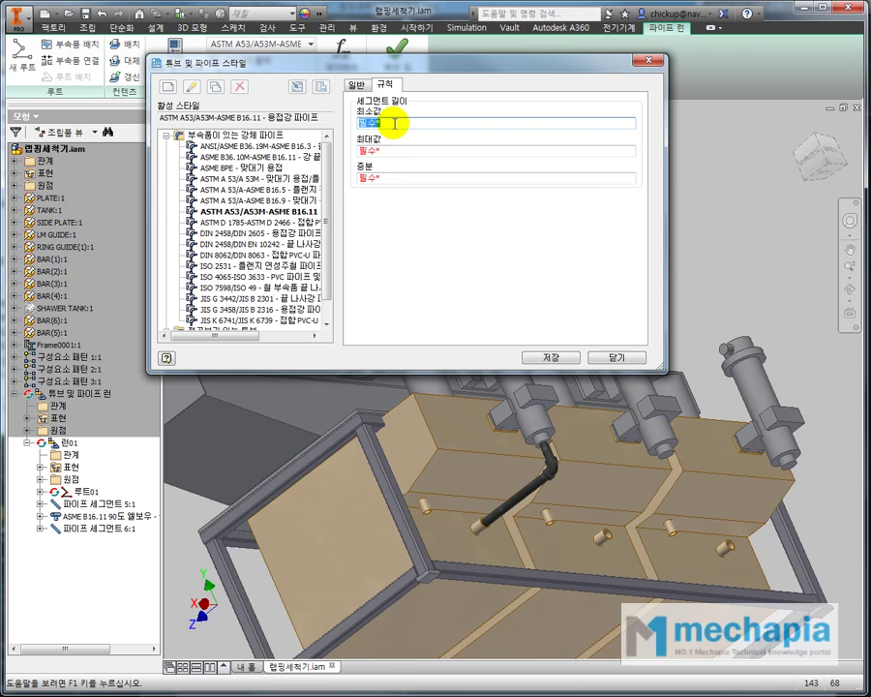
type("1")
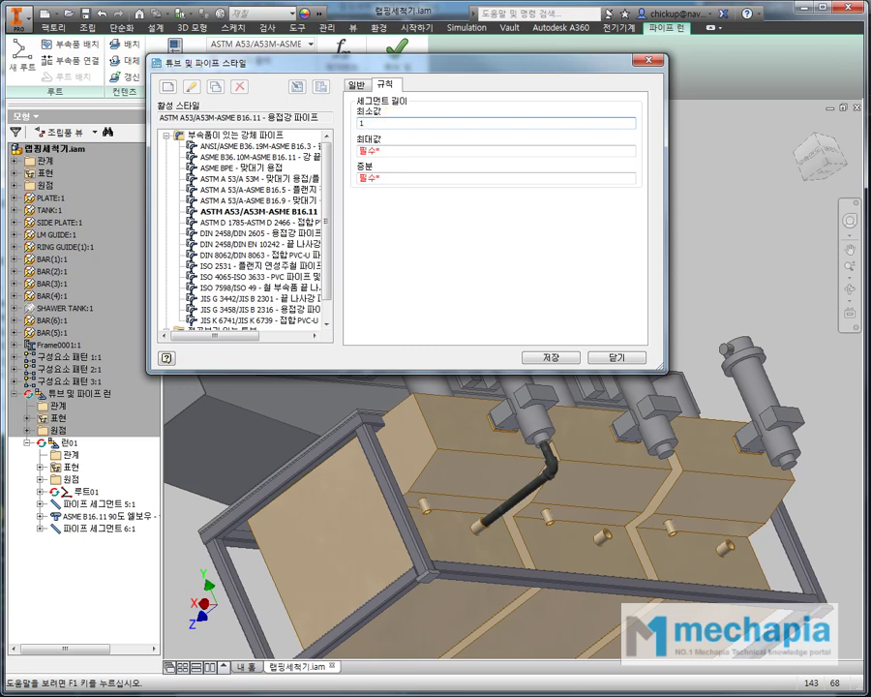
key("Tab")
type("200")
key("Tab")
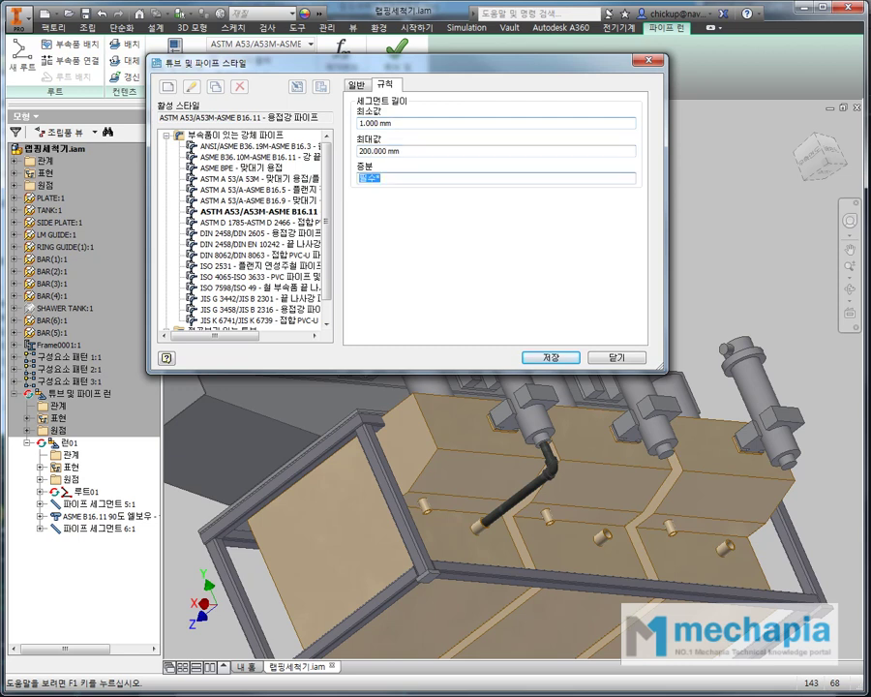
type("2")
key("Tab")
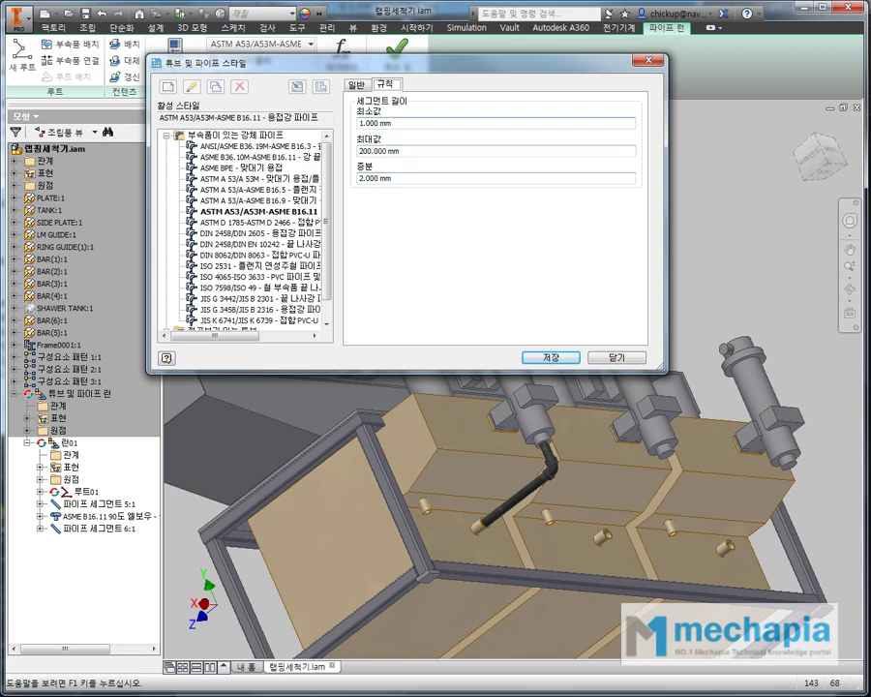
Set the segment length rules in inches: minimum (최소값) 1 in, maximum (최대값) 200 in and increment (증분) 2 in.
left_click(416, 122)
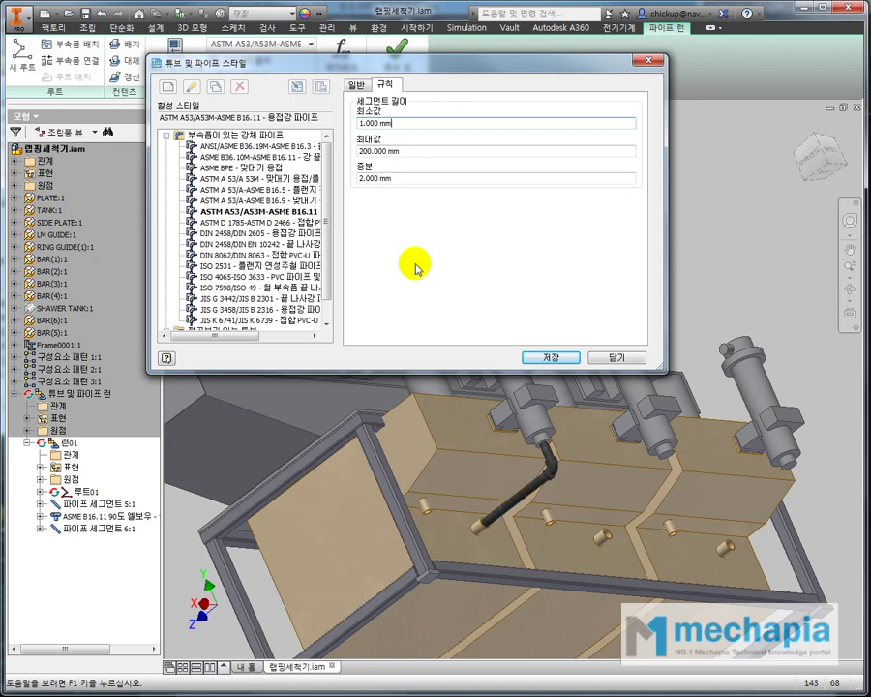
double_click(410, 121)
type("1IN")
key("BackSpace")
key("BackSpace")
type("in")
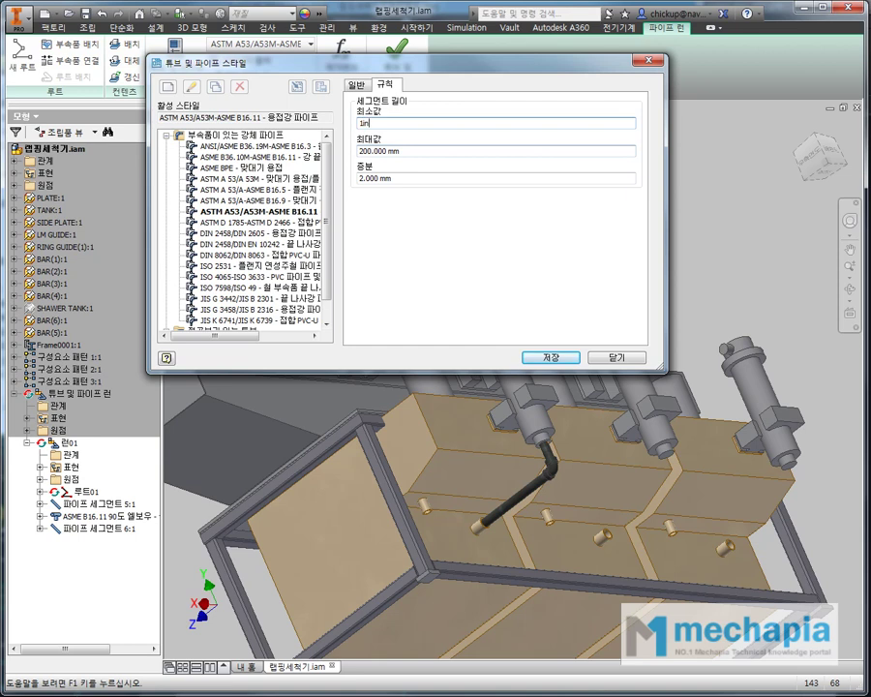
key("Tab")
type("2")
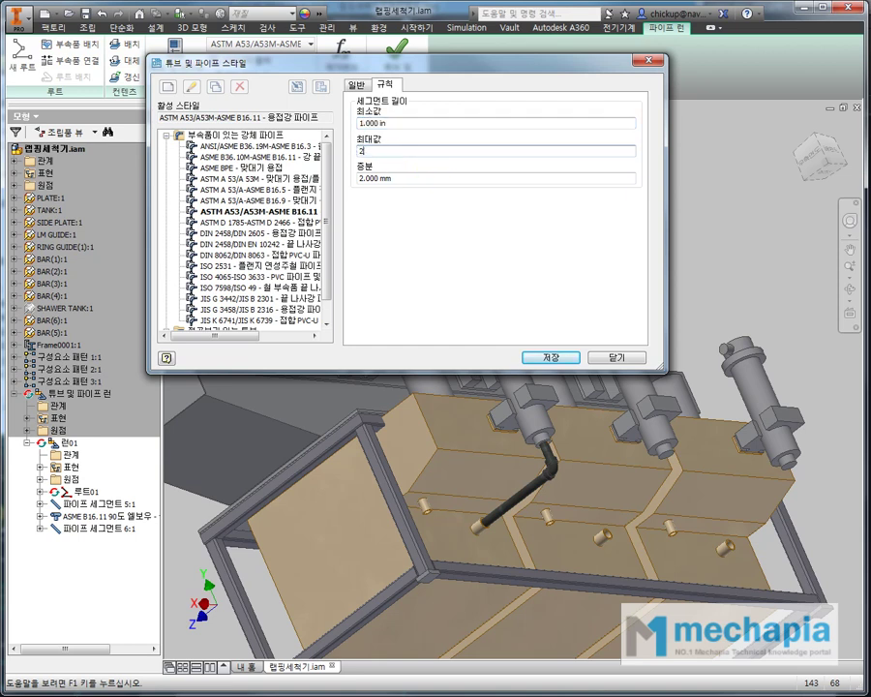
type("00.000 in")
key("Tab")
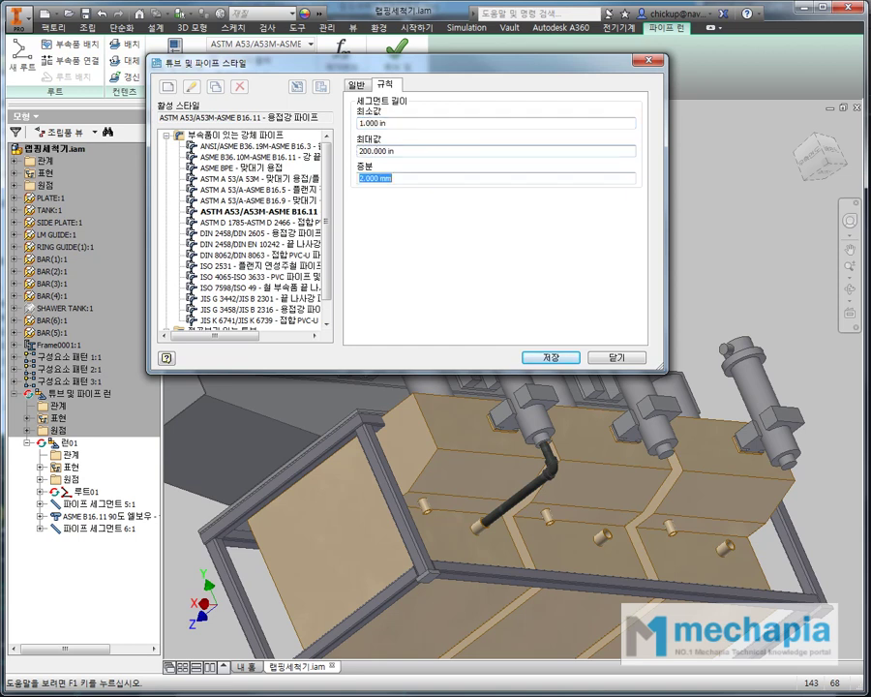
type("2in")
key("Tab")
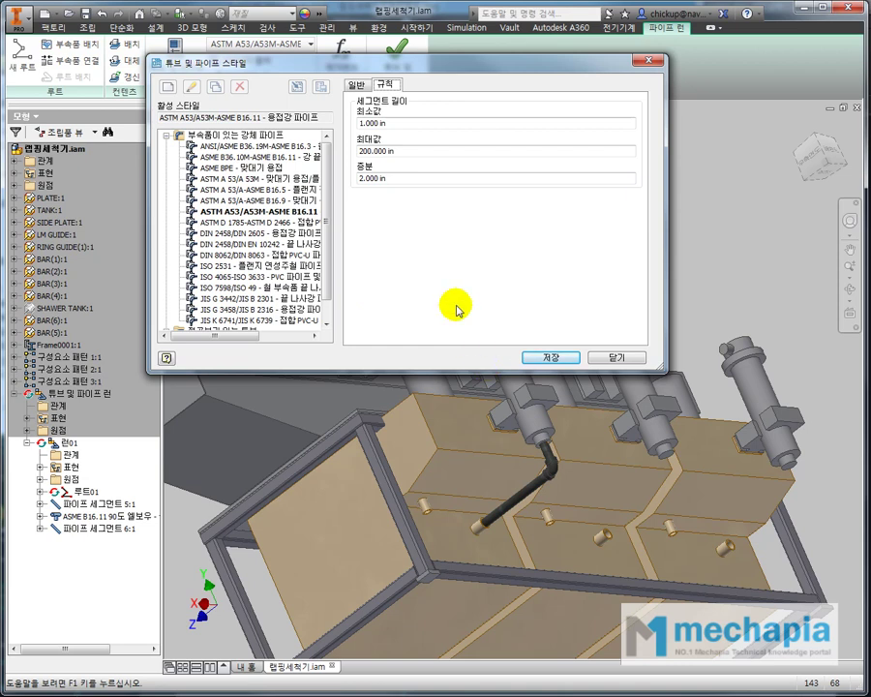
Review the style's general settings and segment length rules, and try to save the mechapia pipe style.
left_click(359, 84)
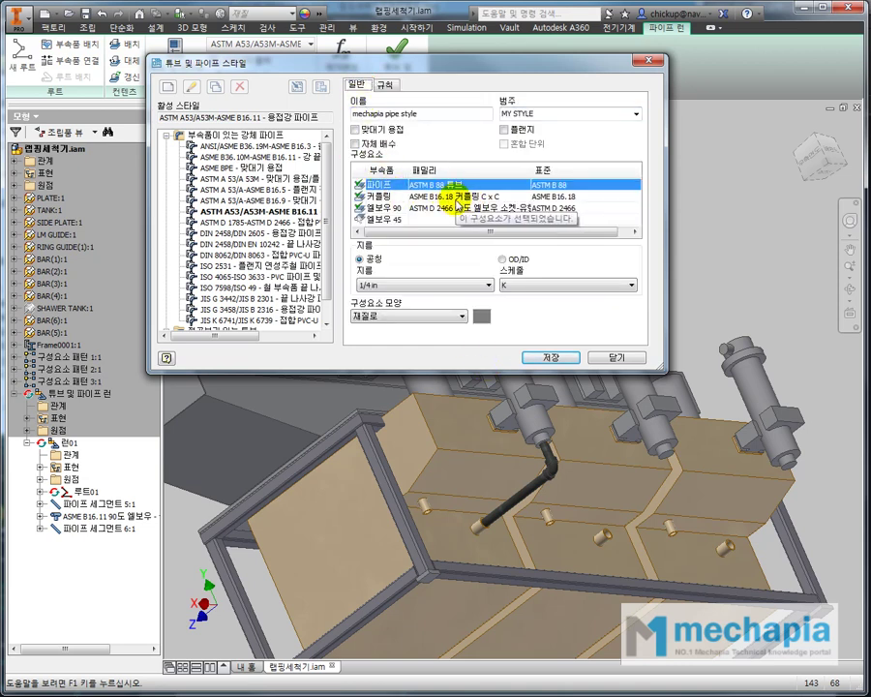
left_click(385, 85)
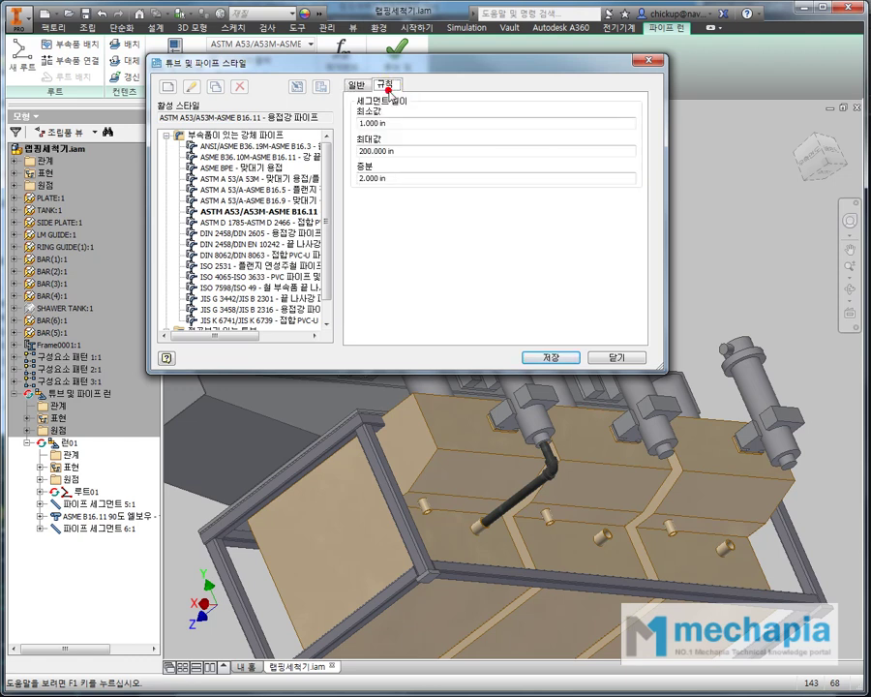
left_click(393, 180)
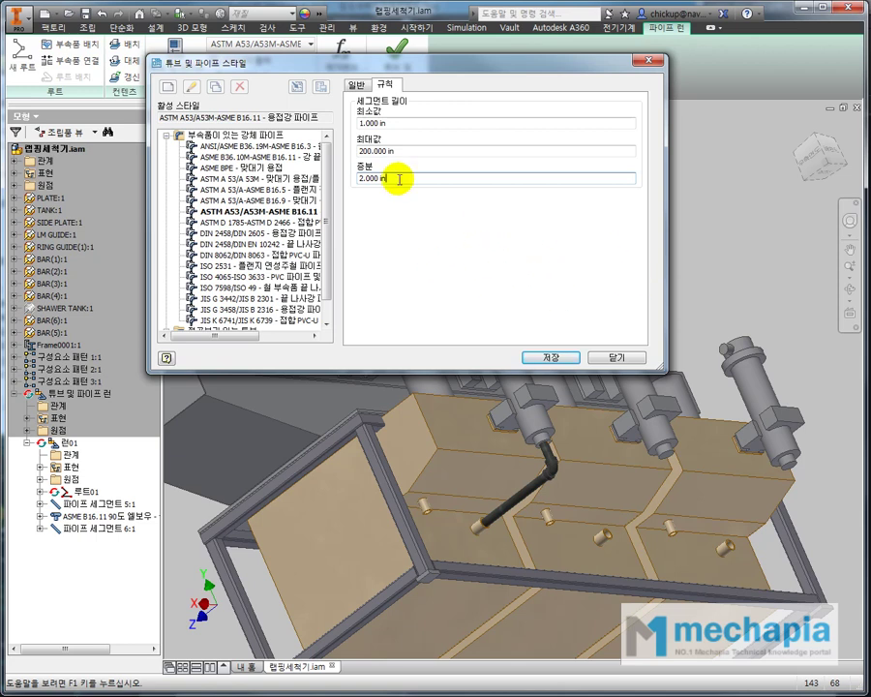
left_click(356, 86)
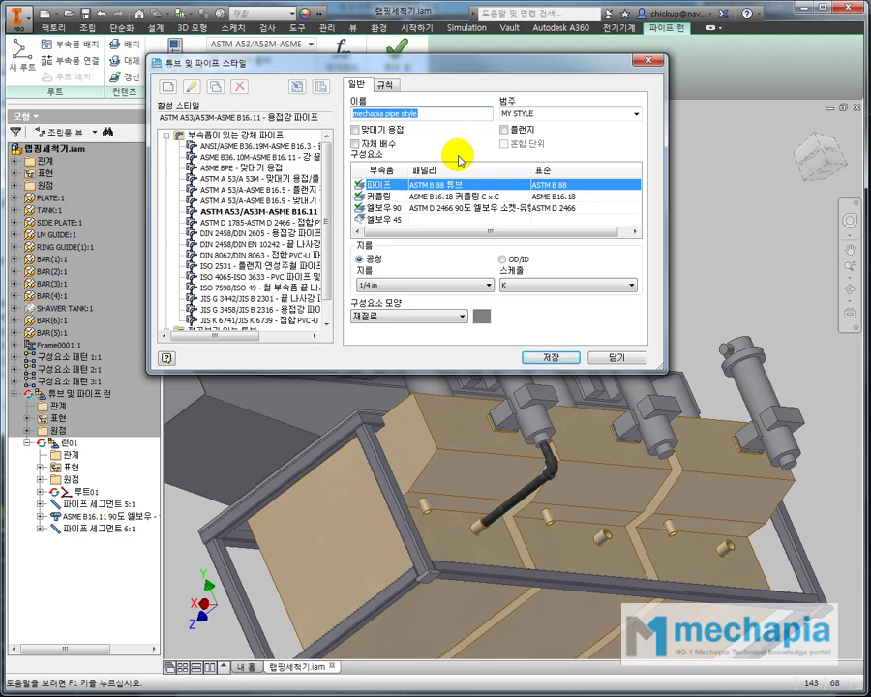
left_click(564, 358)
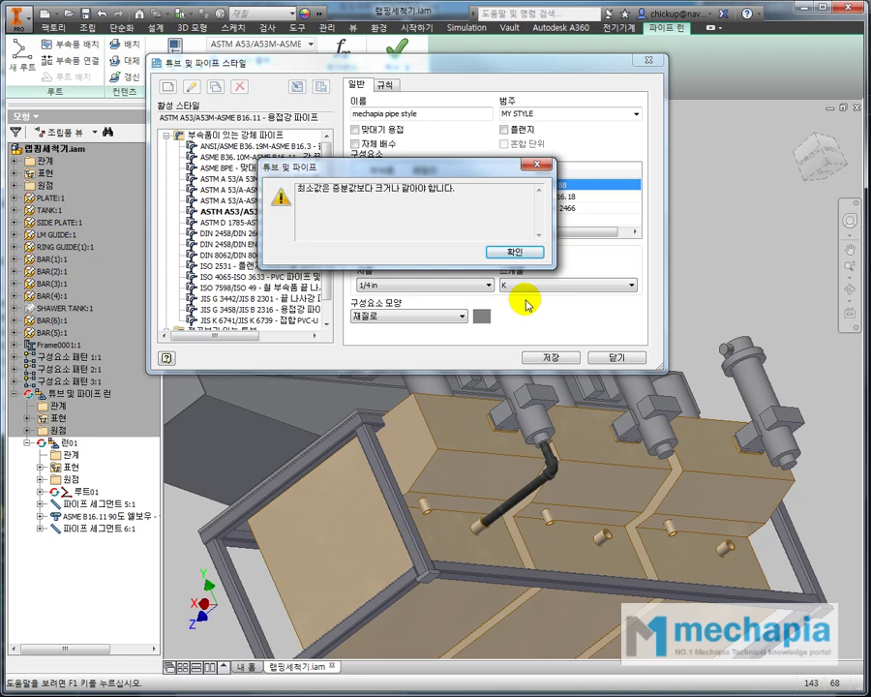
left_click(525, 250)
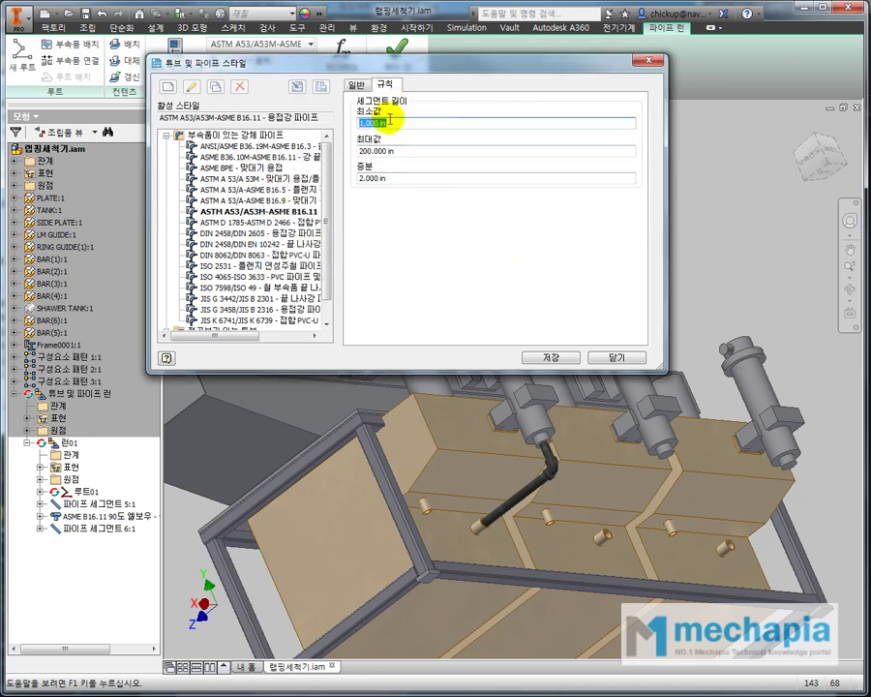
Set the segment length increment (증분) to 1 in and save the style, accepting the pipe and elbow end treatment mismatch.
key("Tab")
key("Tab")
type("1in")
key("Tab")
left_click(539, 357)
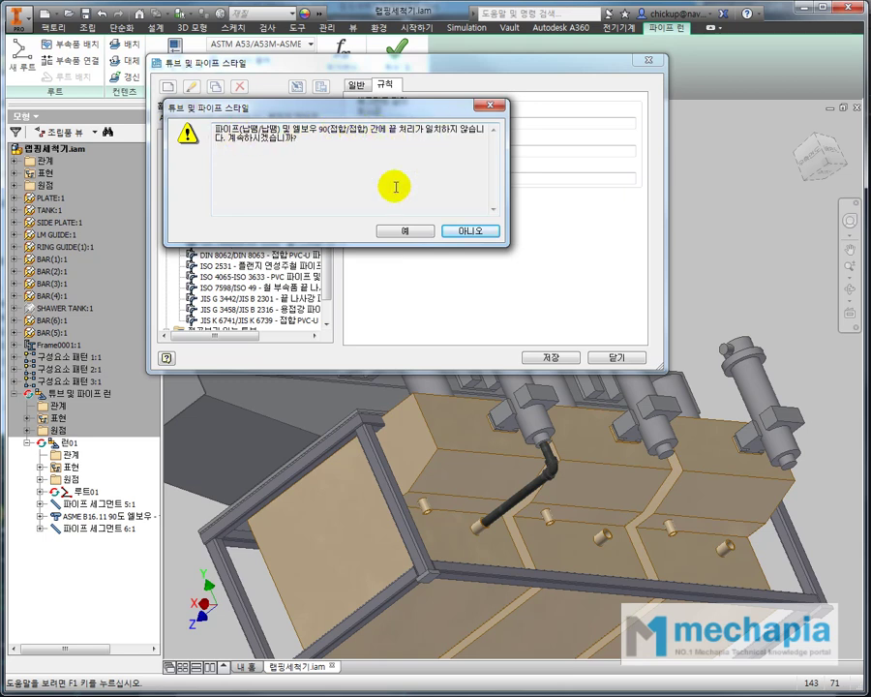
left_click(414, 231)
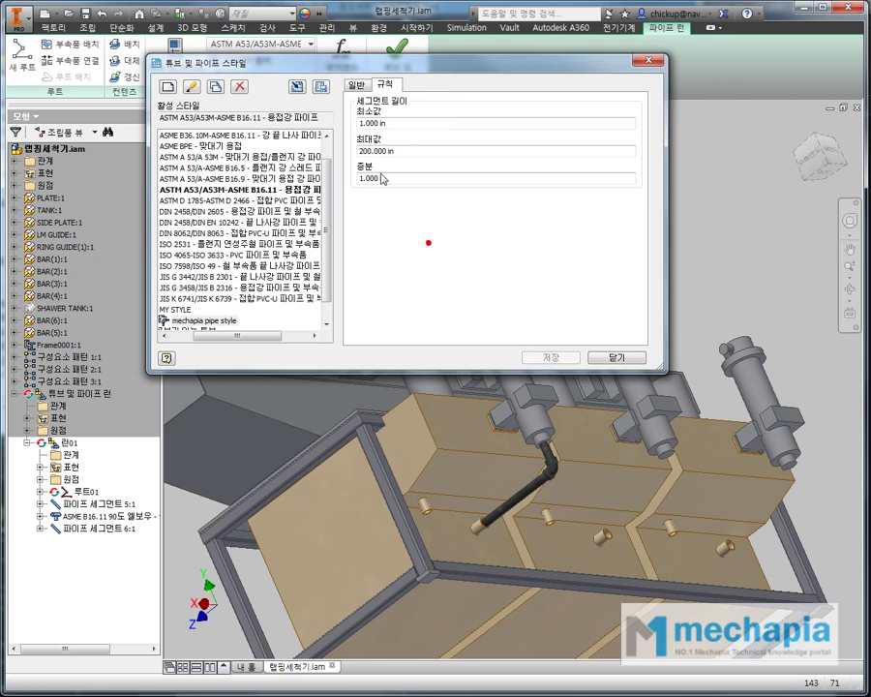
Examine the general settings of the saved mechapia pipe style and its pipe and 90-degree elbow components.
left_click(360, 87)
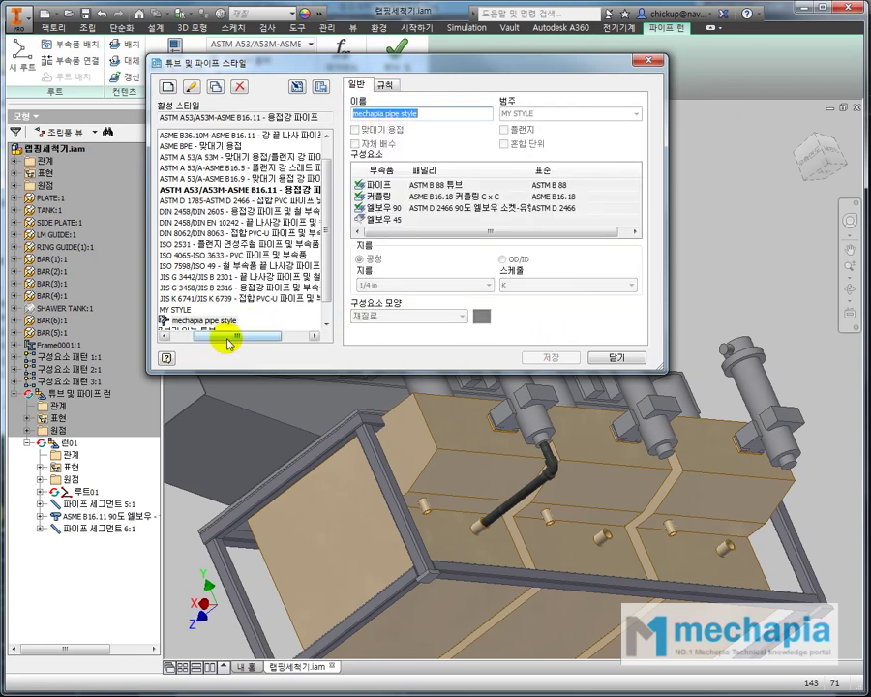
left_click_drag(229, 344, 200, 345)
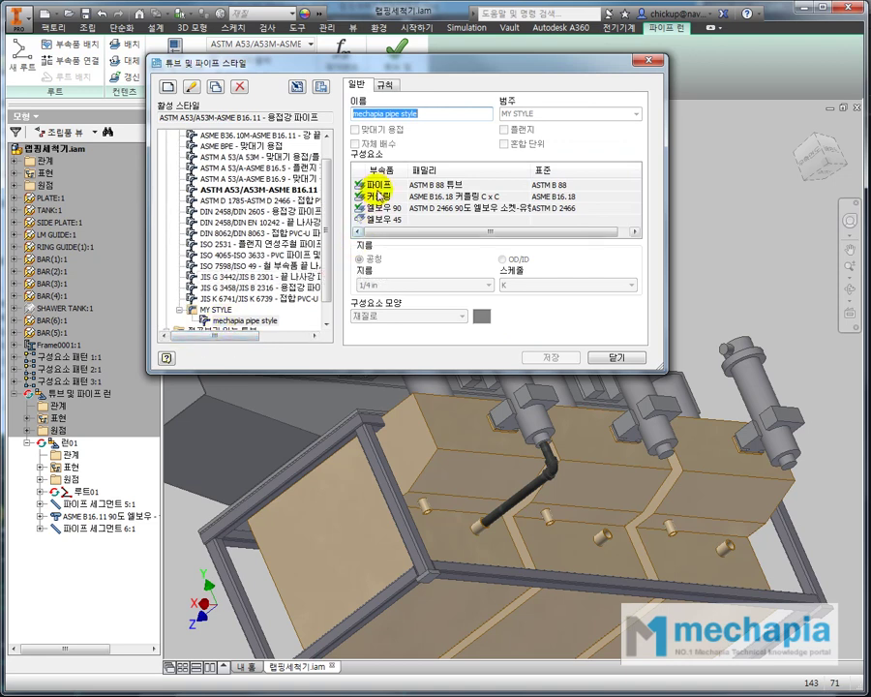
left_click(374, 185)
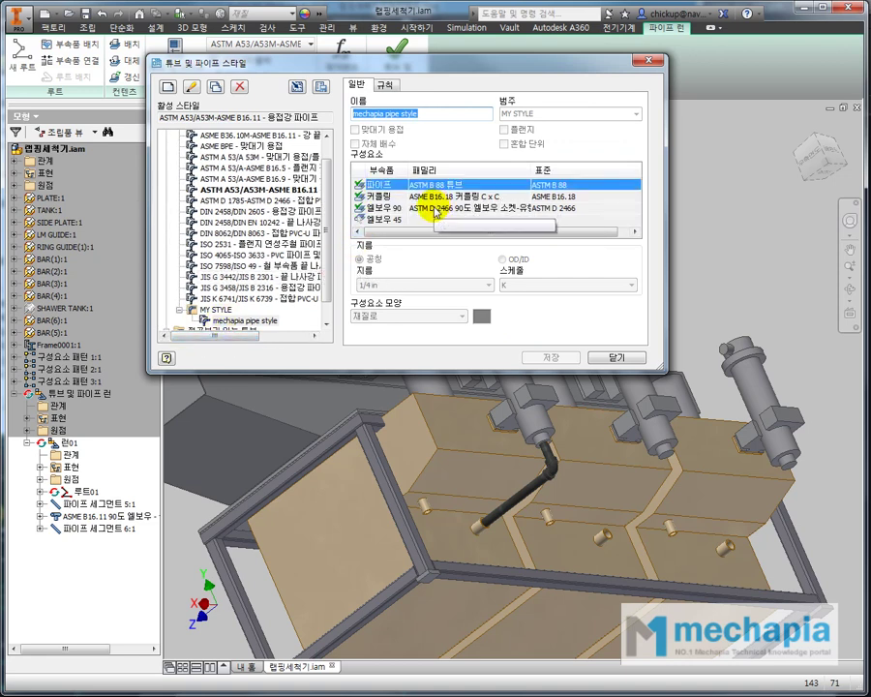
left_click(434, 209)
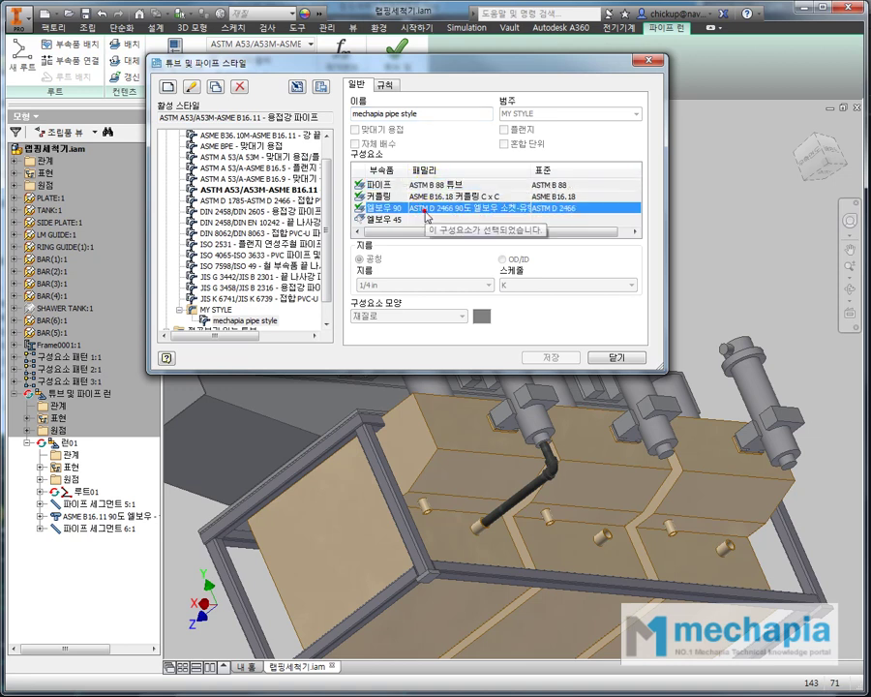
left_click(408, 186)
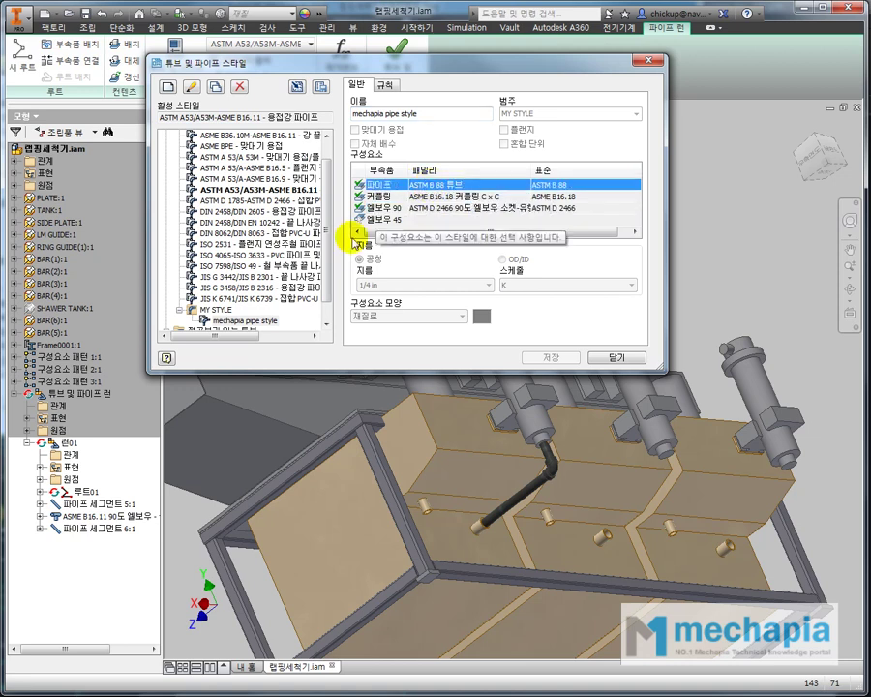
Open the mechapia pipe style under MY STYLE for editing and select its 엘보우 90 component.
scroll(326, 223, "down", 1)
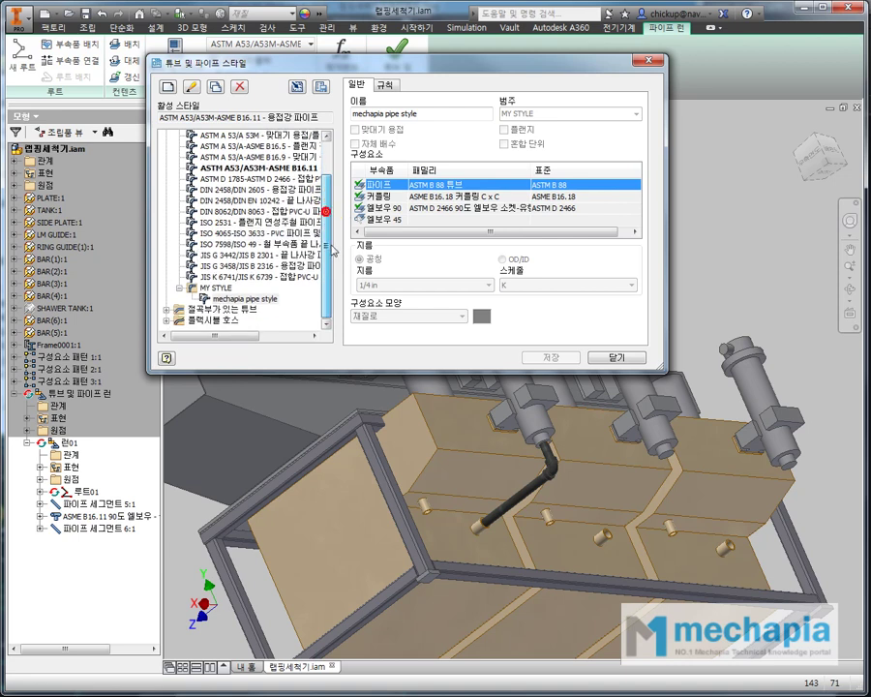
left_click(250, 299)
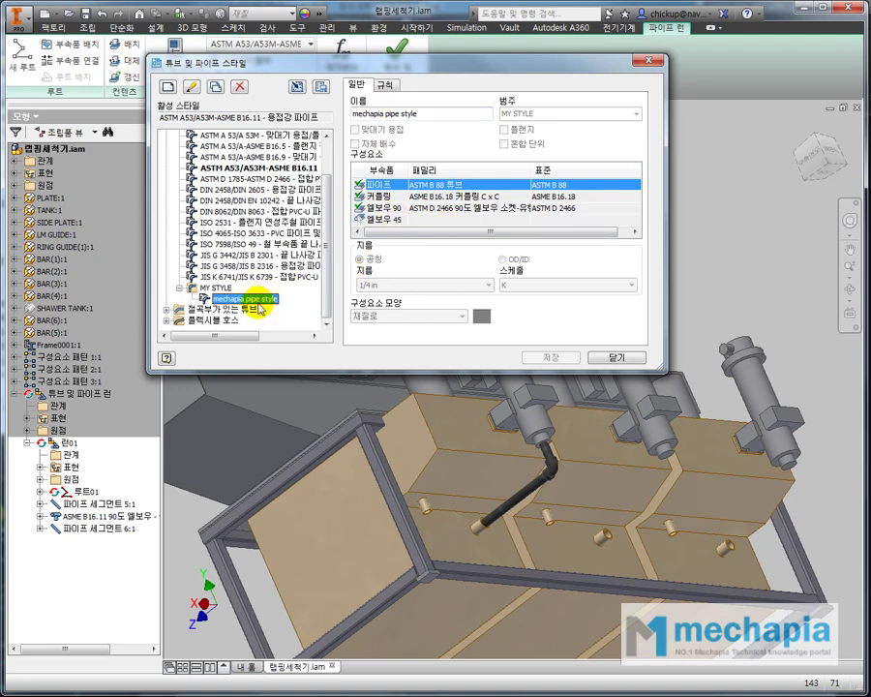
right_click(260, 301)
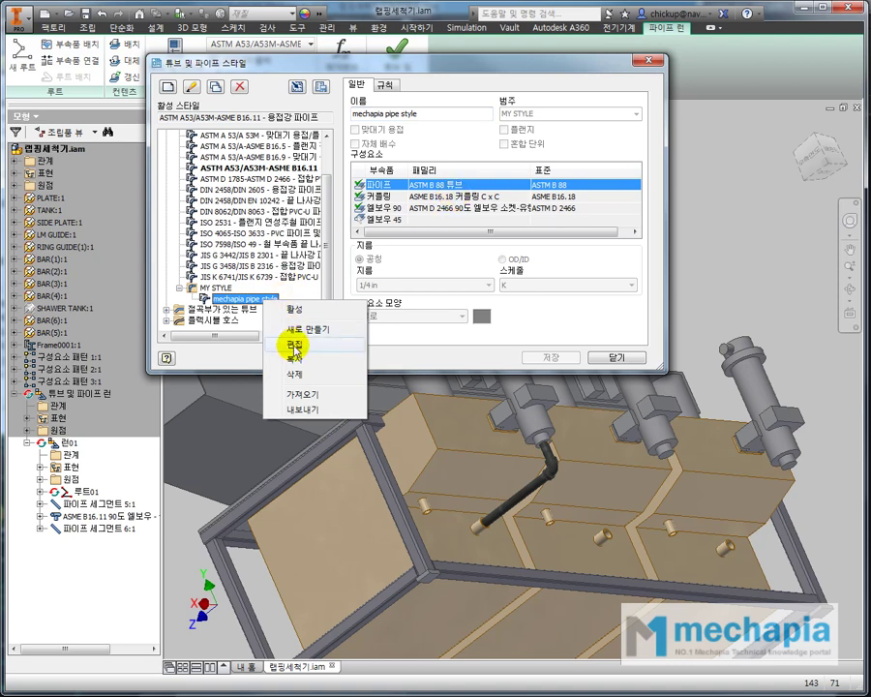
left_click(294, 345)
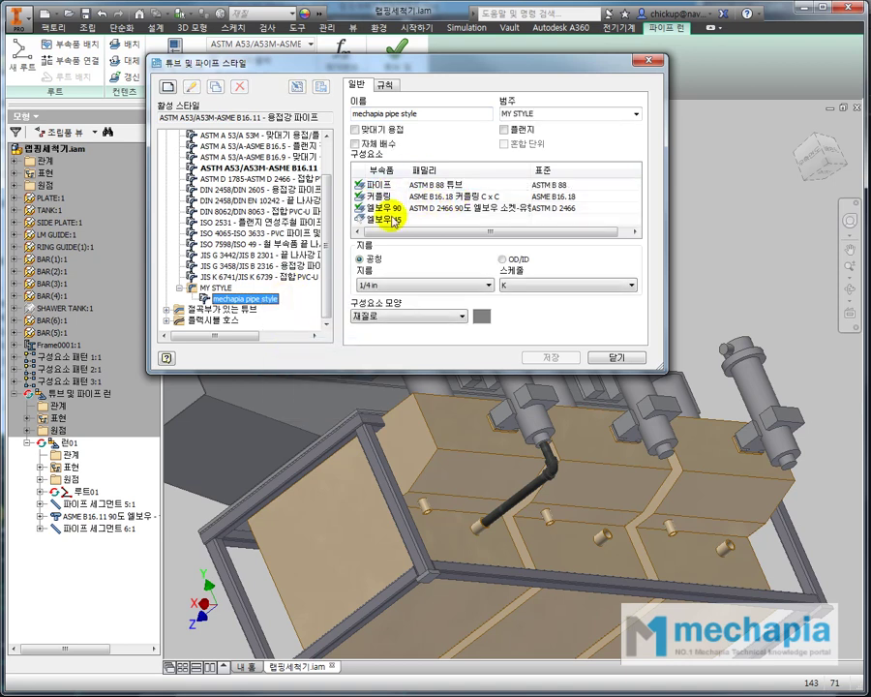
left_click(443, 187)
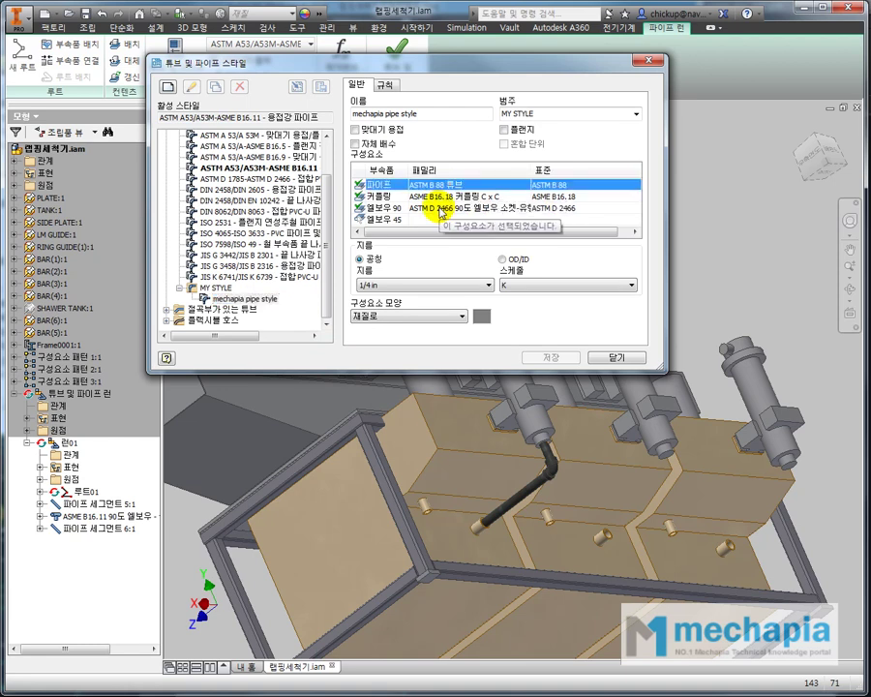
left_click(439, 209)
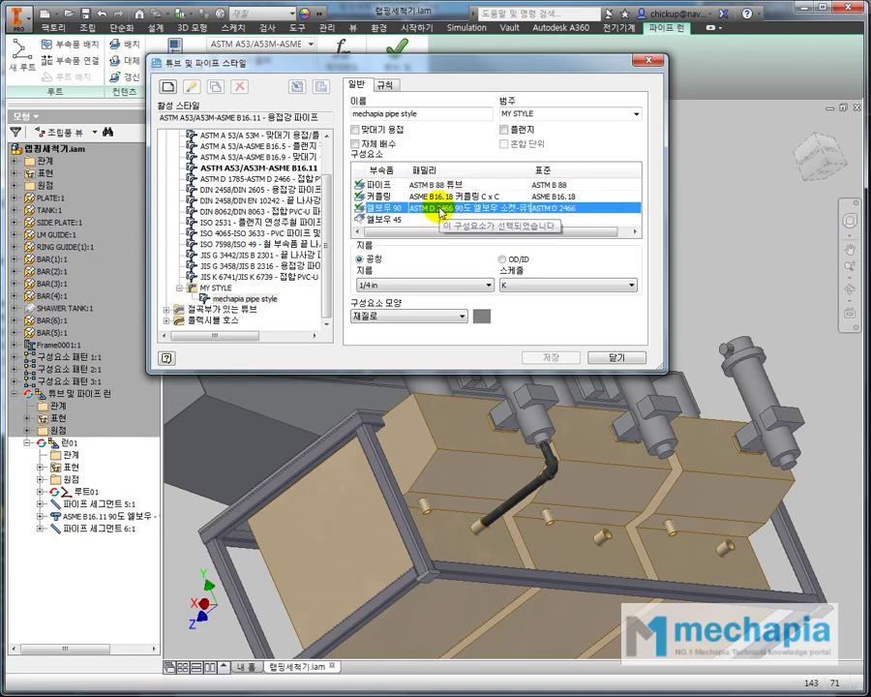
Try a 3/8 in nominal diameter for the style, decline the end treatment mismatch and set it back to 1/4 in.
left_click(406, 290)
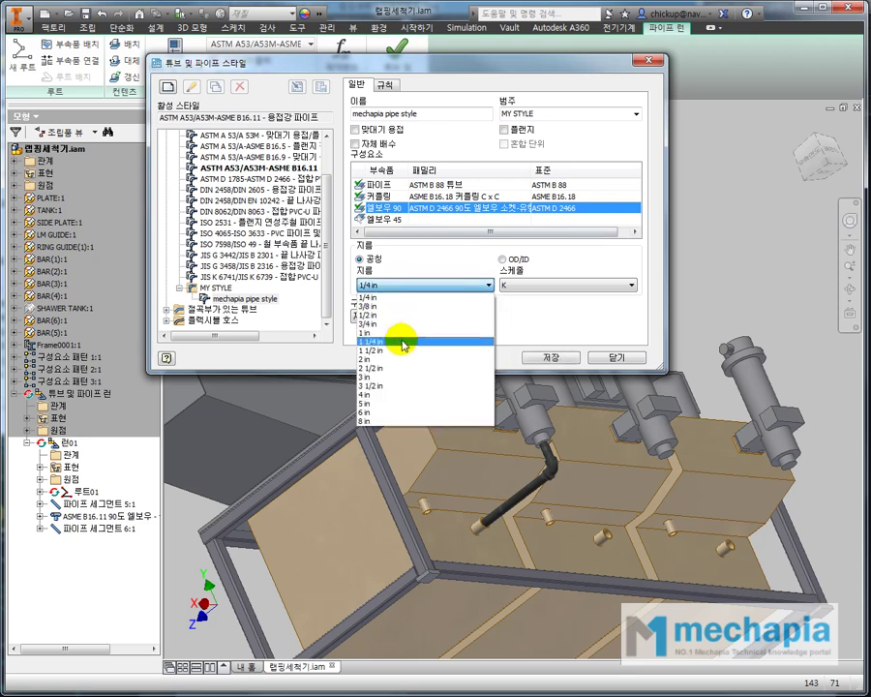
left_click(406, 287)
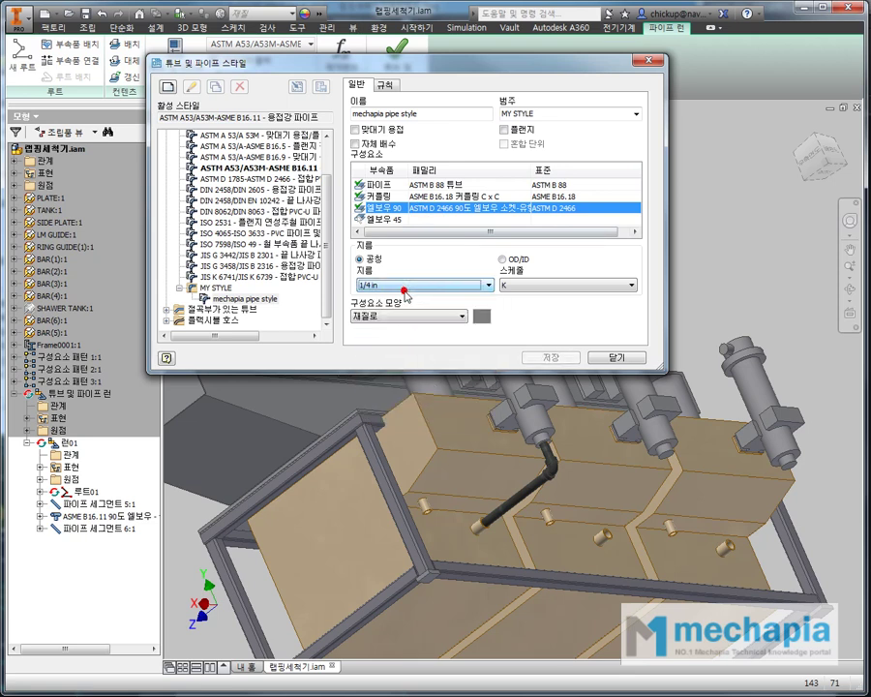
left_click(398, 280)
left_click(387, 308)
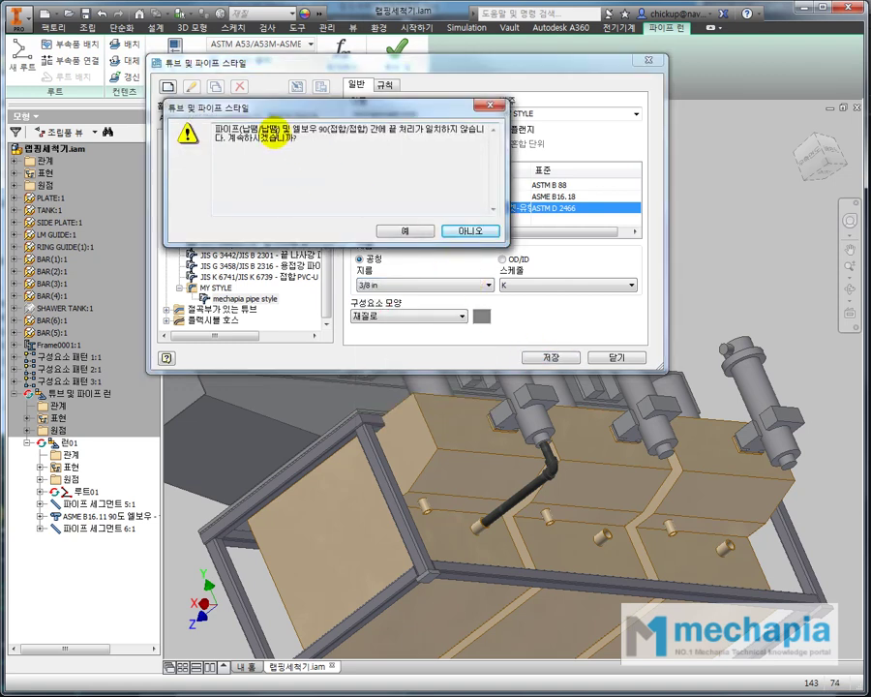
left_click(468, 232)
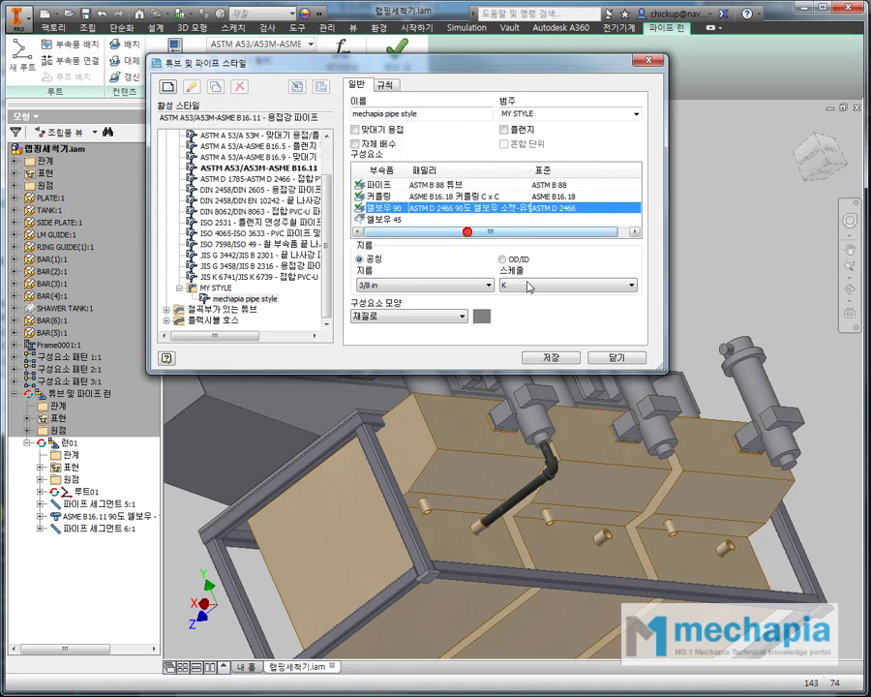
left_click(433, 285)
left_click(404, 297)
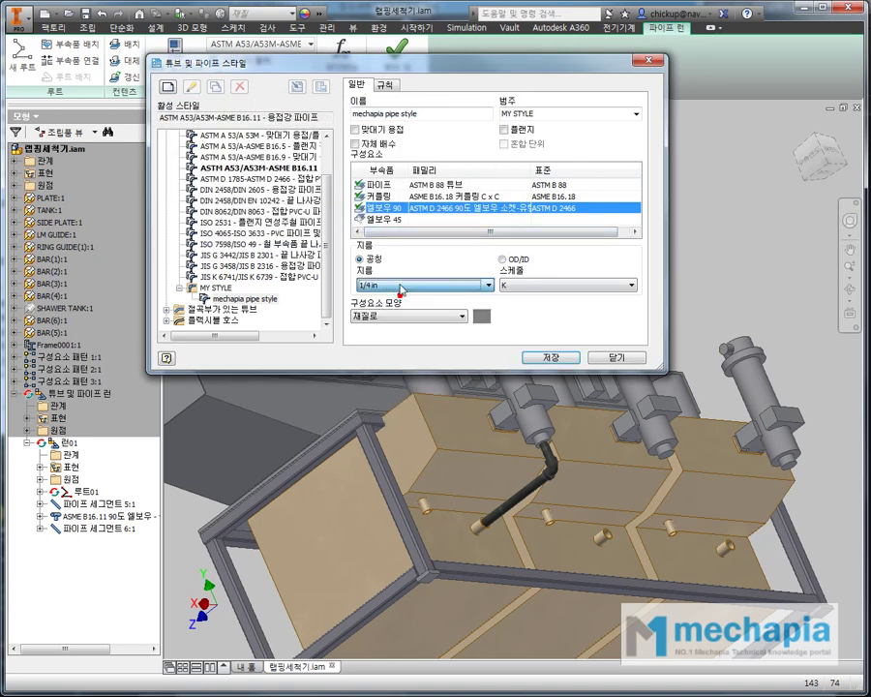
Review the ASTM B 88 tube families available for the 파이프 component, keeping the current selection.
right_click(423, 185)
left_click(455, 195)
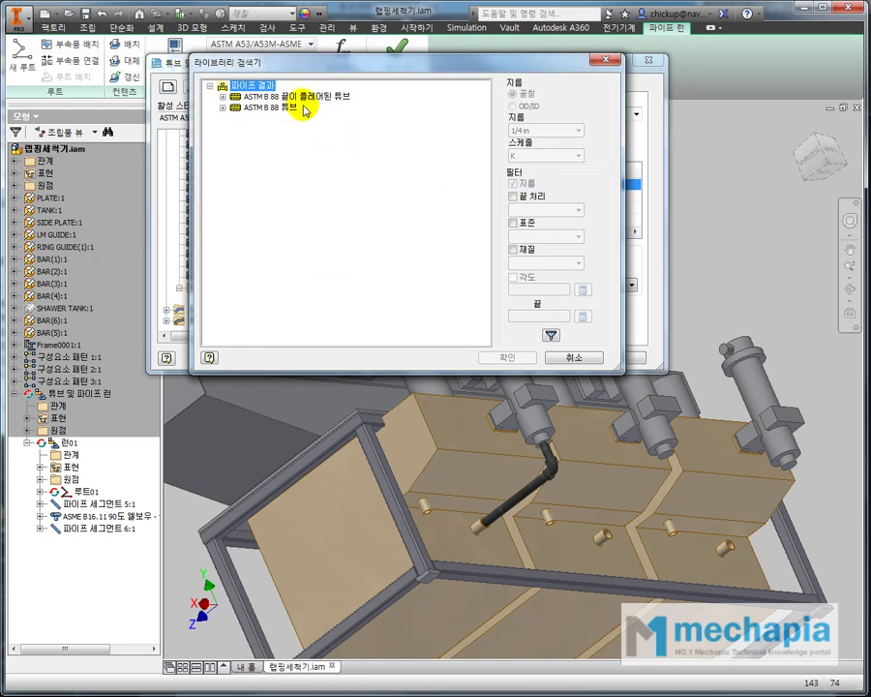
left_click(297, 96)
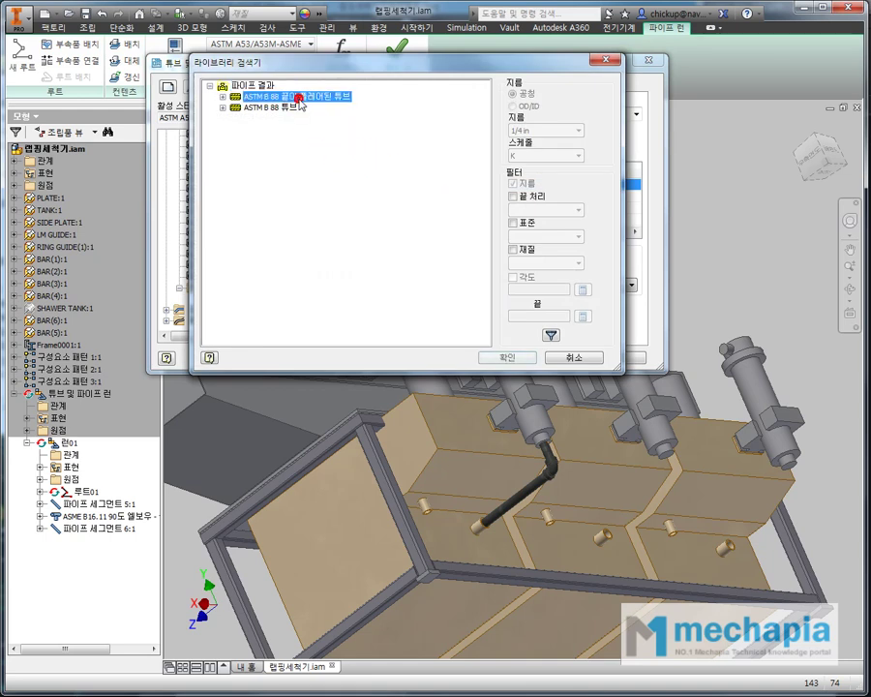
left_click(270, 108)
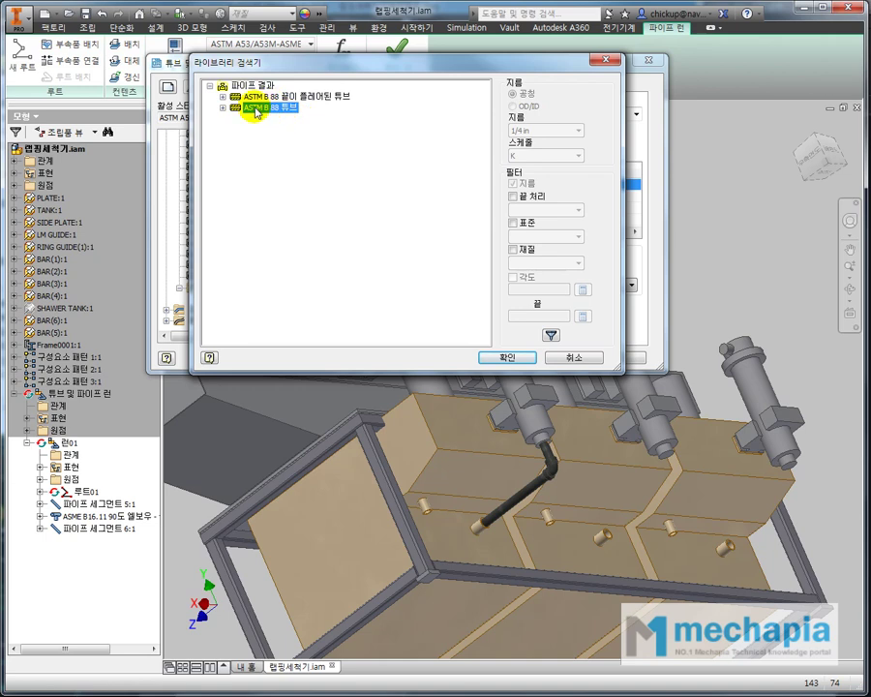
left_click(574, 357)
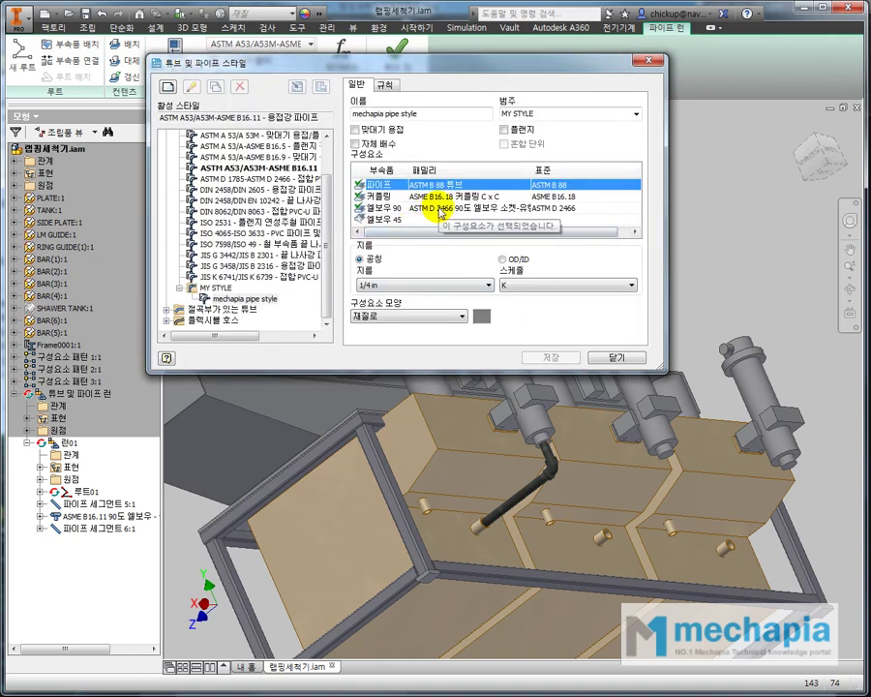
Browse the library for the 엘보우 90 component and filter the results by the ASTM D 2466 standard.
right_click(435, 207)
left_click(464, 217)
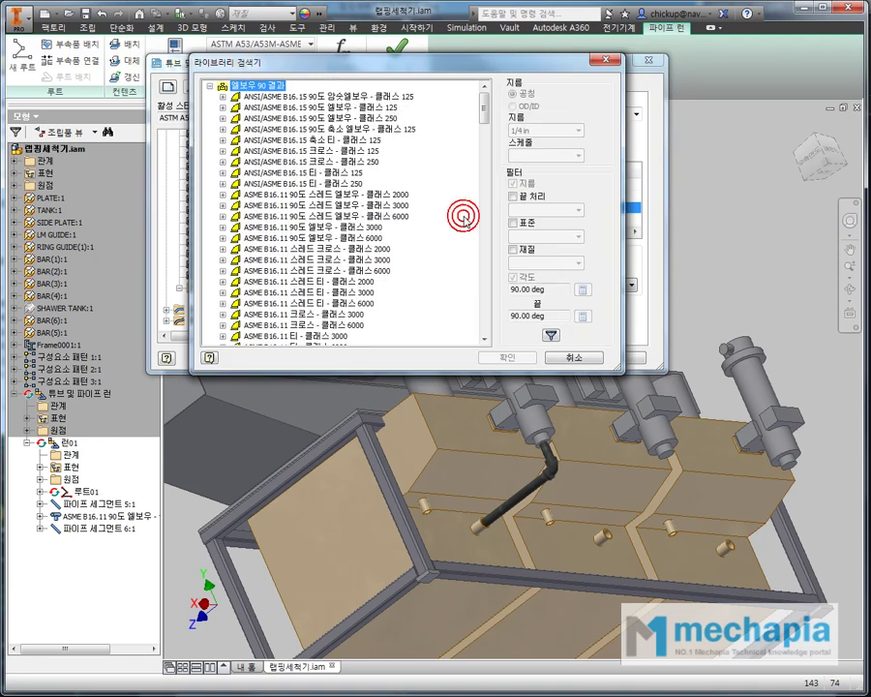
left_click(512, 223)
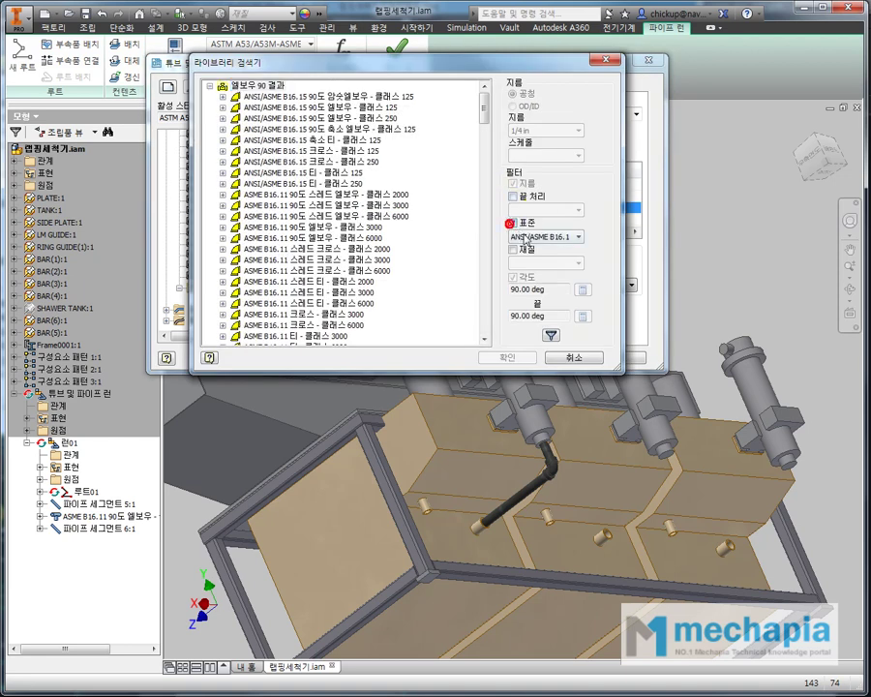
left_click(523, 237)
scroll(535, 290, "up", 3)
left_click(546, 356)
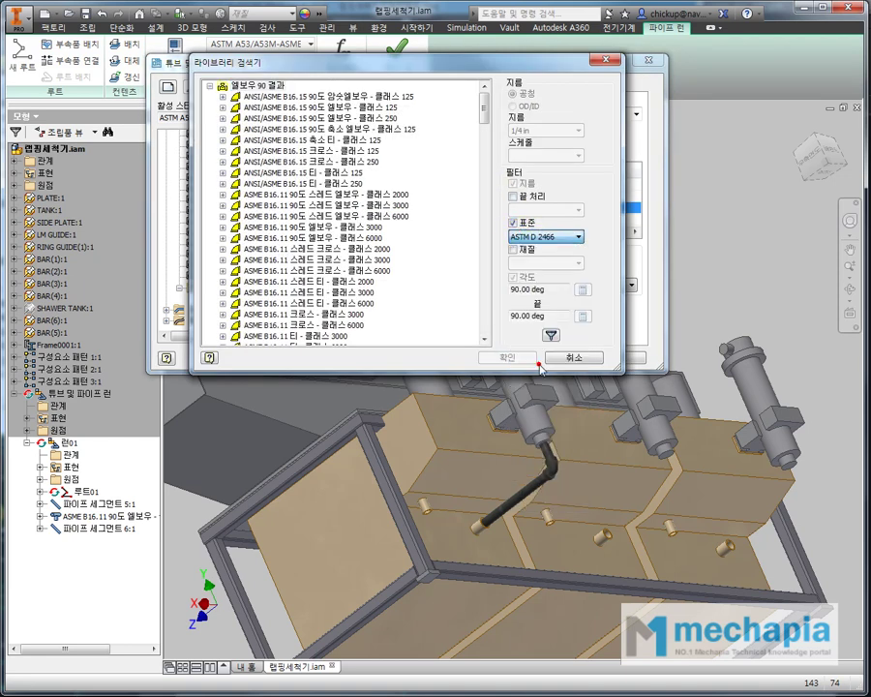
left_click(550, 335)
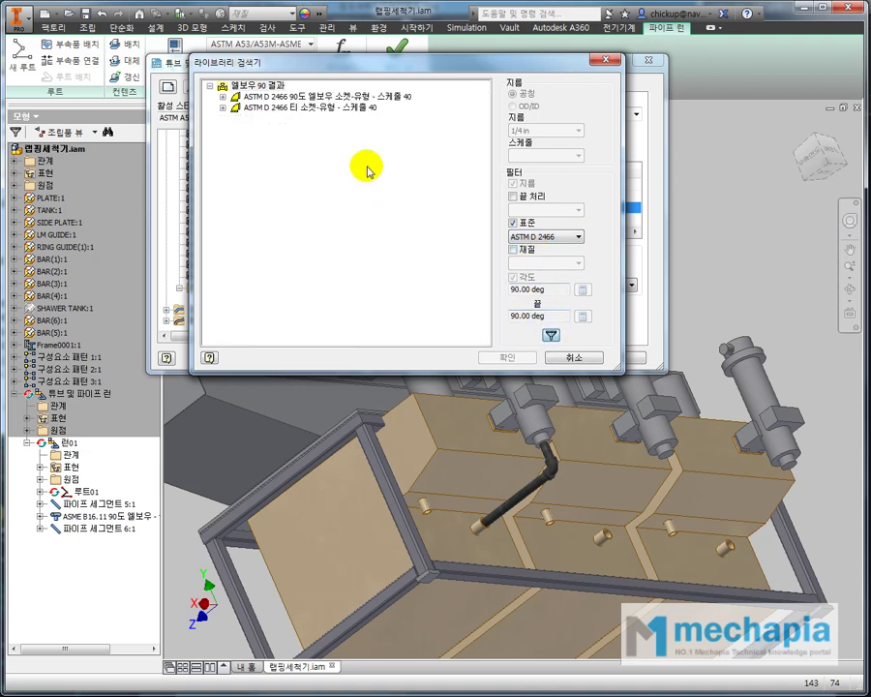
Assign the ASTM D 2466 티 소켓-유형 - 스케줄 40 family to the 엘보우 90 component and save the style.
left_click(343, 113)
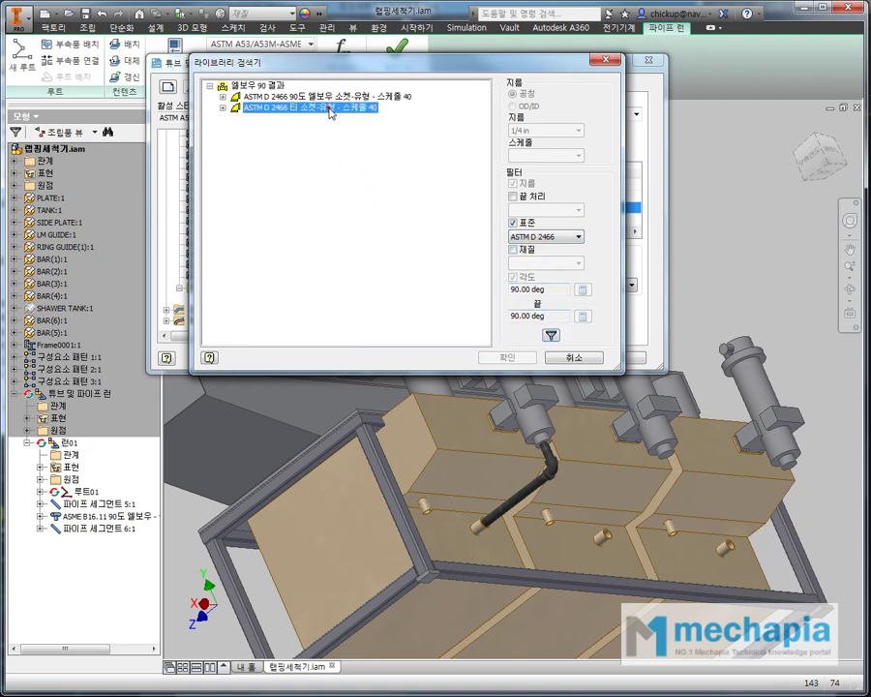
left_click(333, 97)
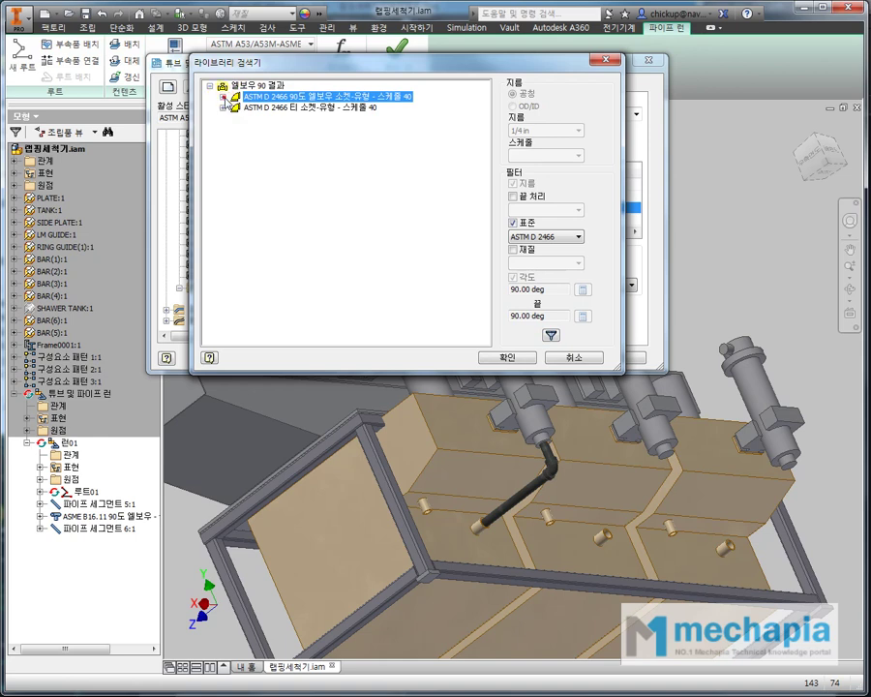
left_click(223, 97)
left_click(280, 107)
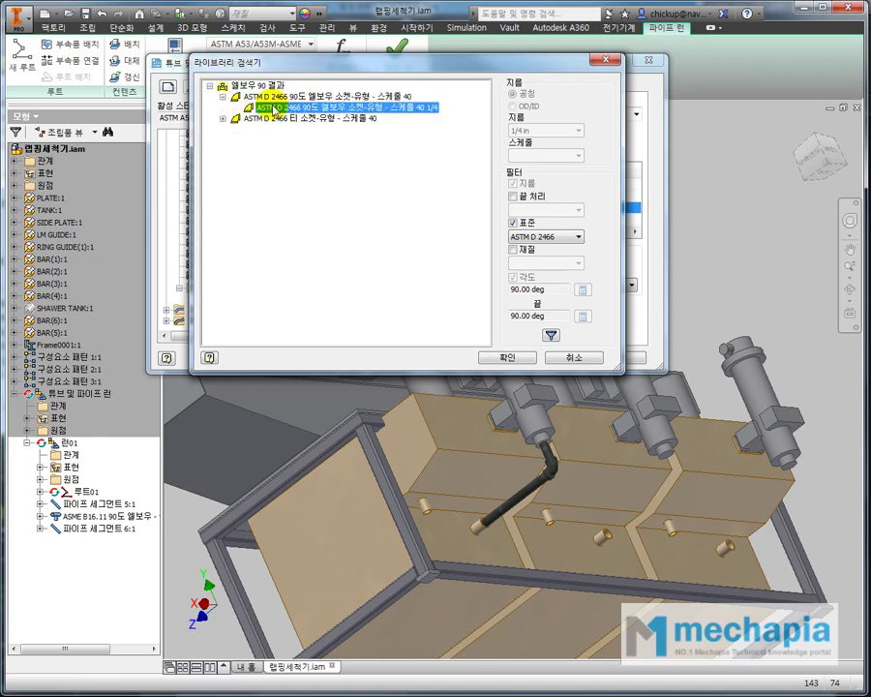
left_click(221, 97)
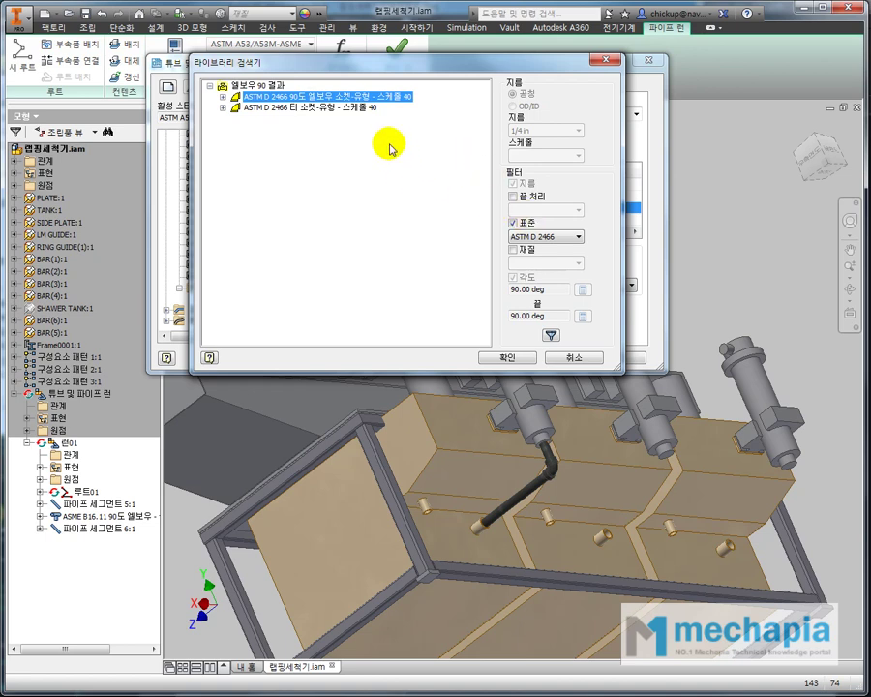
left_click(250, 107)
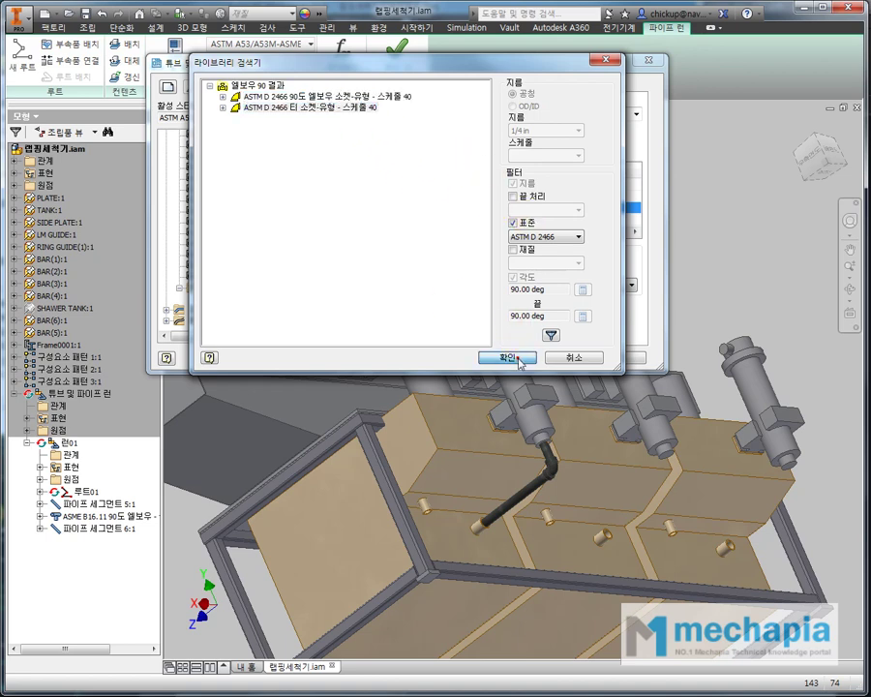
left_click(501, 357)
left_click(544, 360)
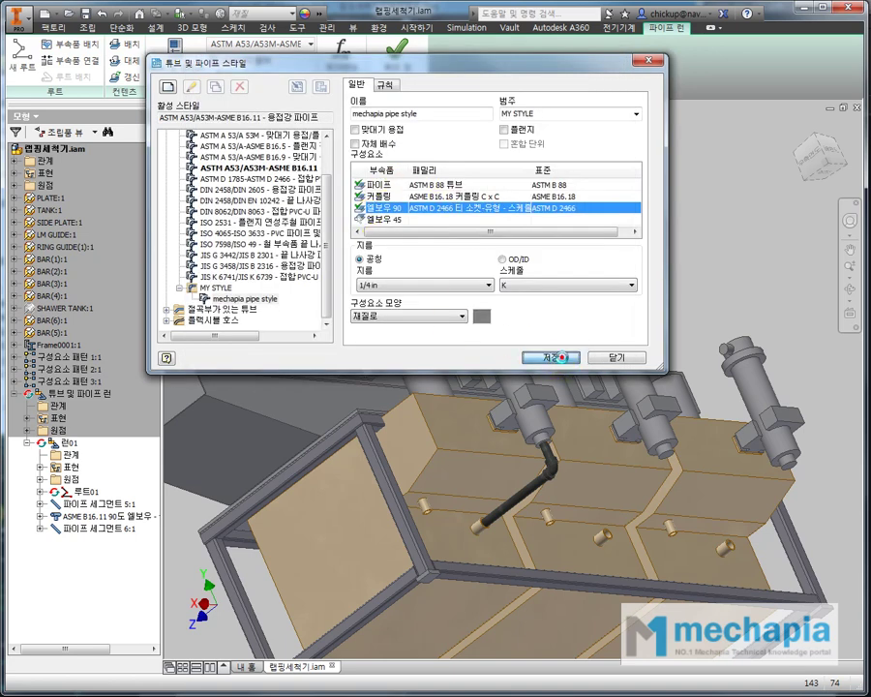
left_click(399, 230)
Review the rigid pipe style list and the saved mechapia pipe style under MY STYLE, and close the style settings.
left_click(216, 288)
left_click(245, 300)
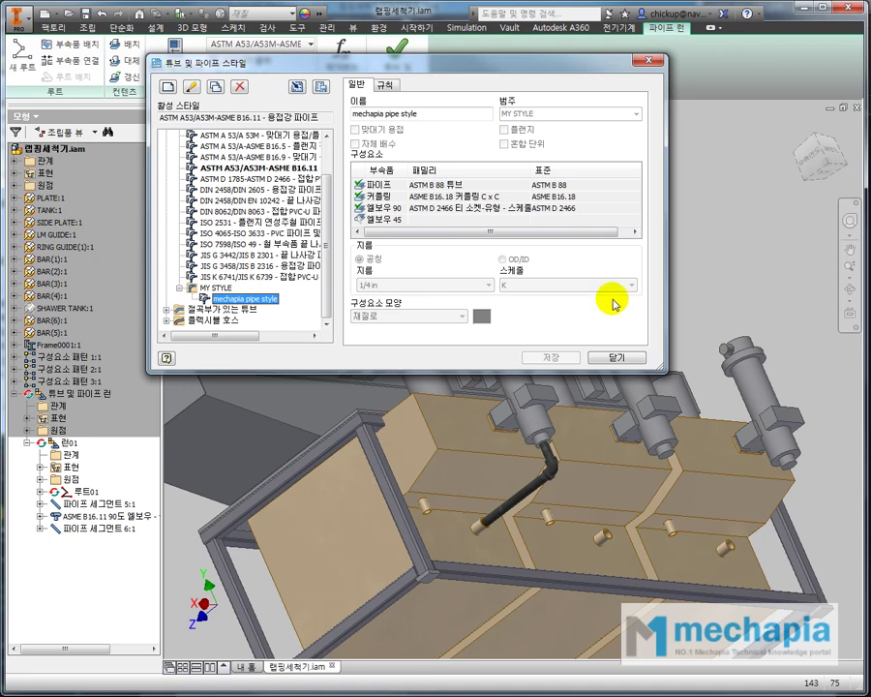
left_click(554, 471)
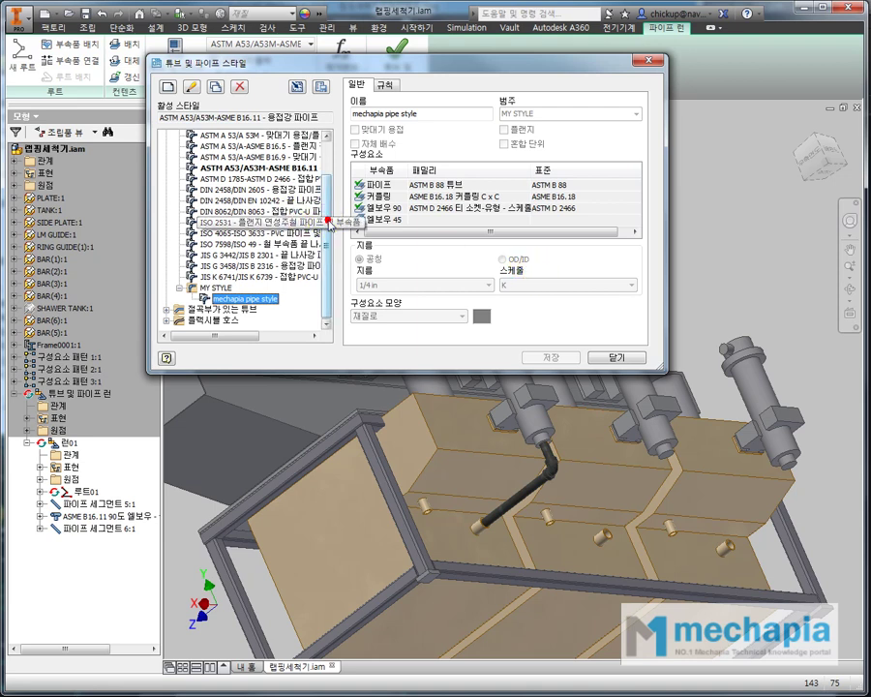
scroll(330, 203, "up", 2)
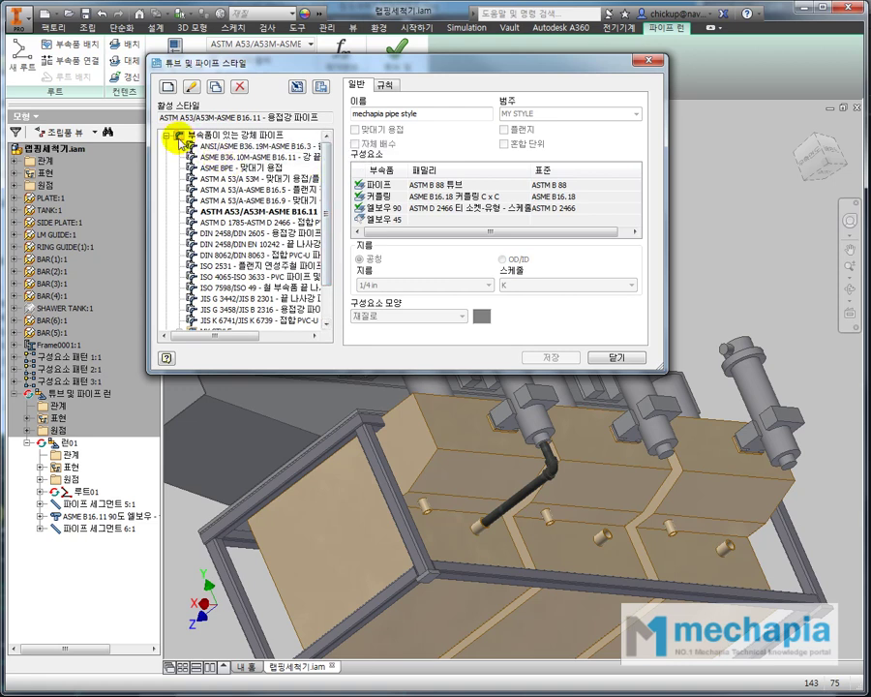
left_click(168, 137)
left_click(167, 136)
left_click(208, 136)
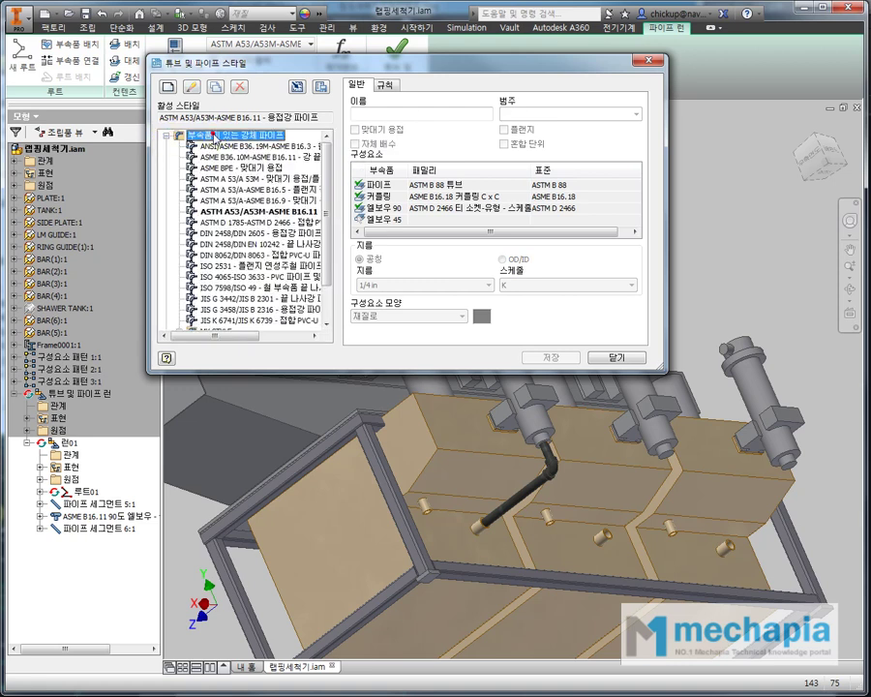
scroll(292, 193, "down", 2)
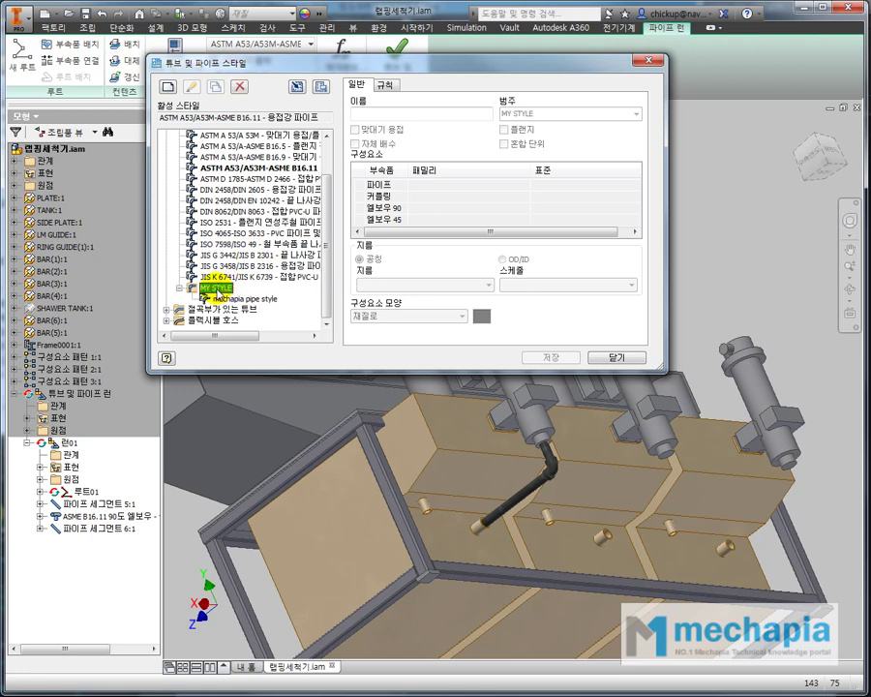
left_click(249, 299)
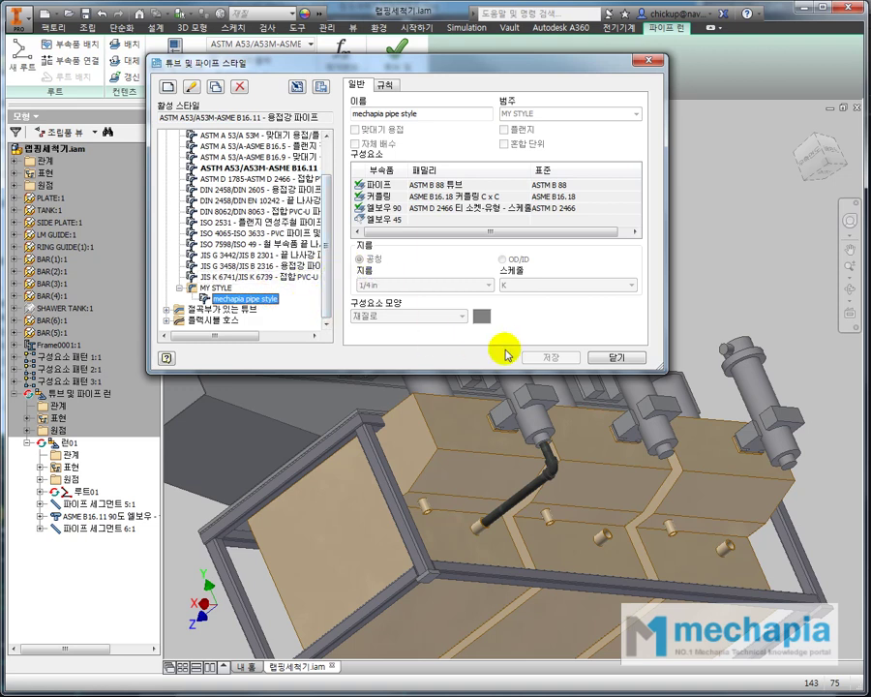
left_click(609, 358)
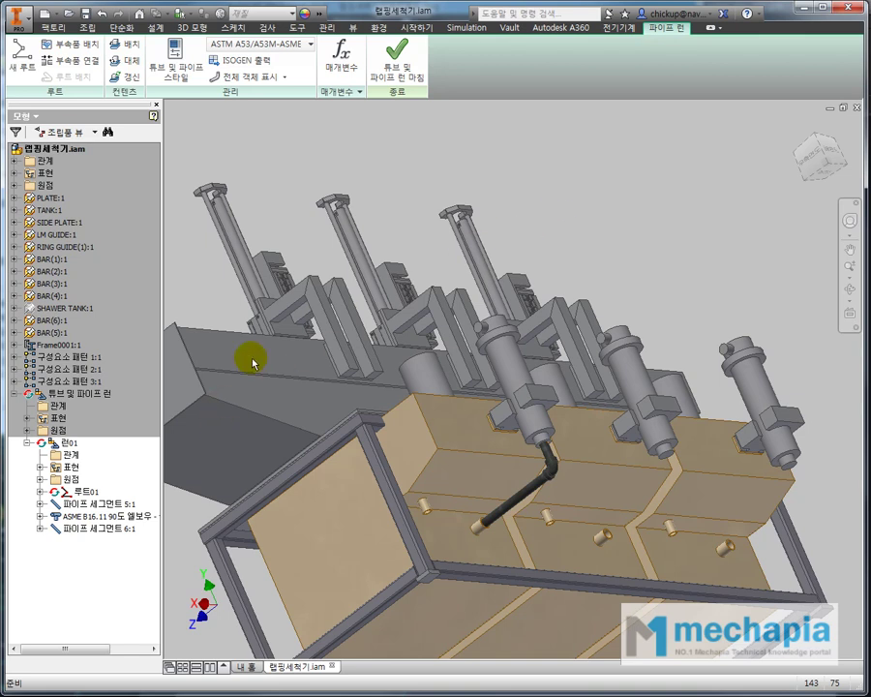
Set the active style to mechapia pipe style for pipe run 런01 and finish editing the run.
middle_click_drag(268, 247, 204, 369, "shift")
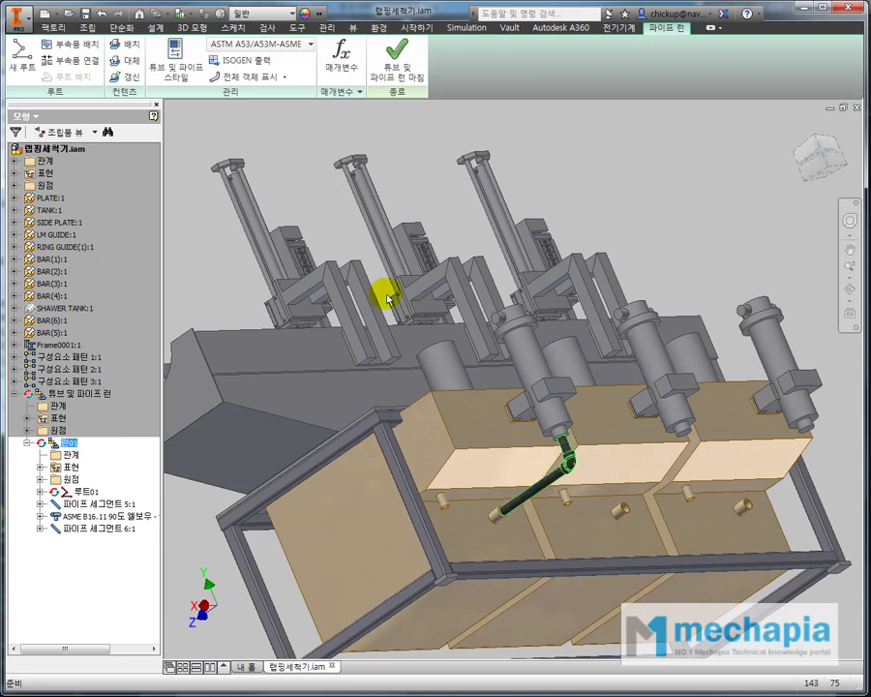
left_click(312, 193)
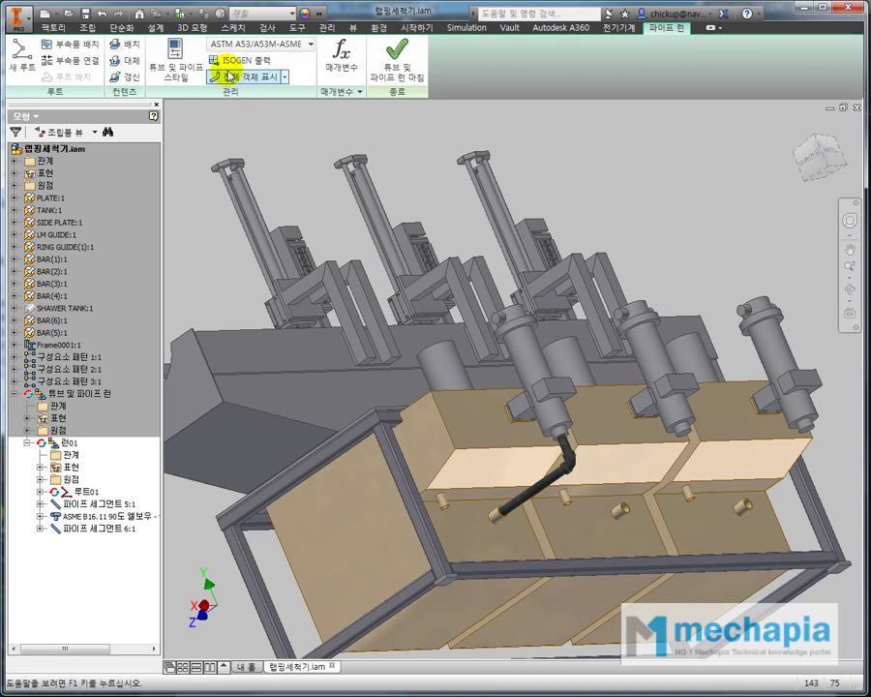
left_click(238, 46)
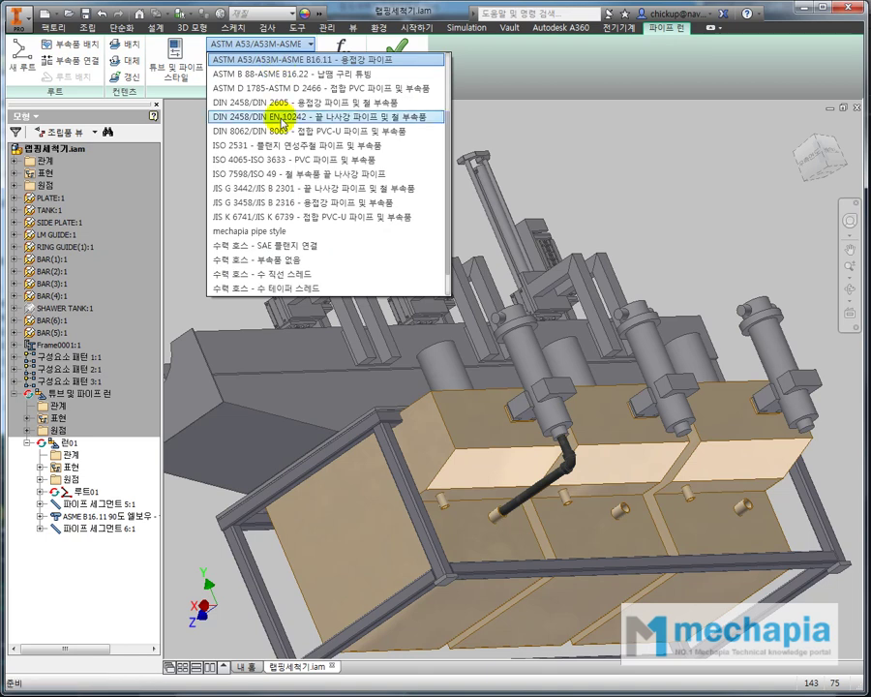
scroll(317, 141, "down", 2)
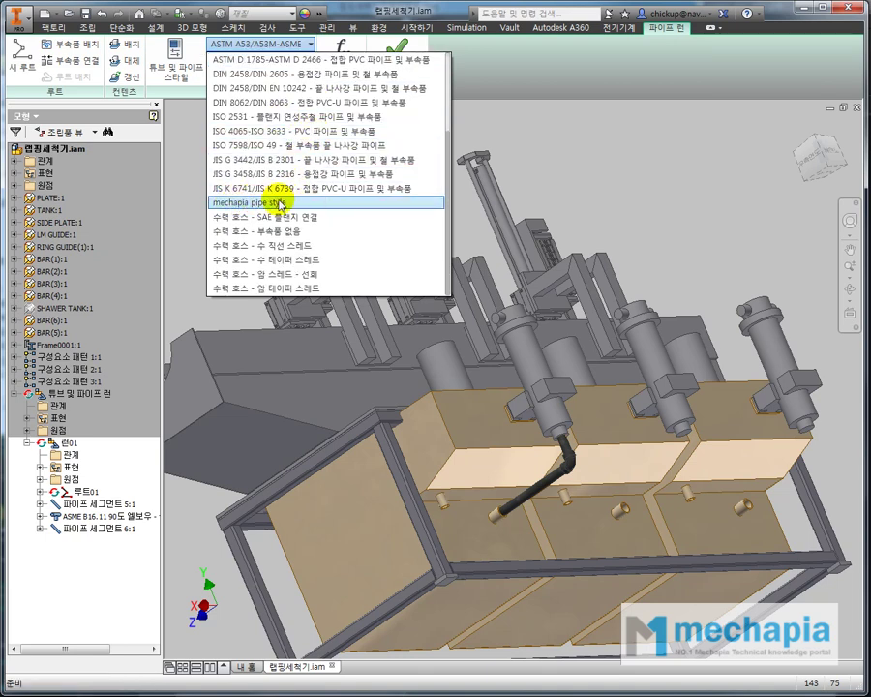
left_click(308, 203)
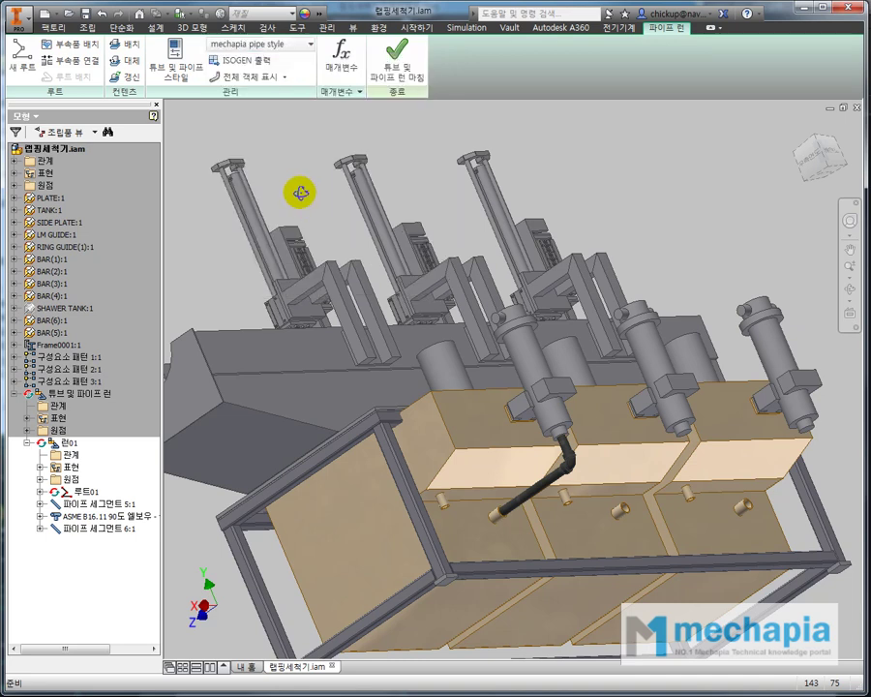
middle_click_drag(298, 196, 305, 196, "shift")
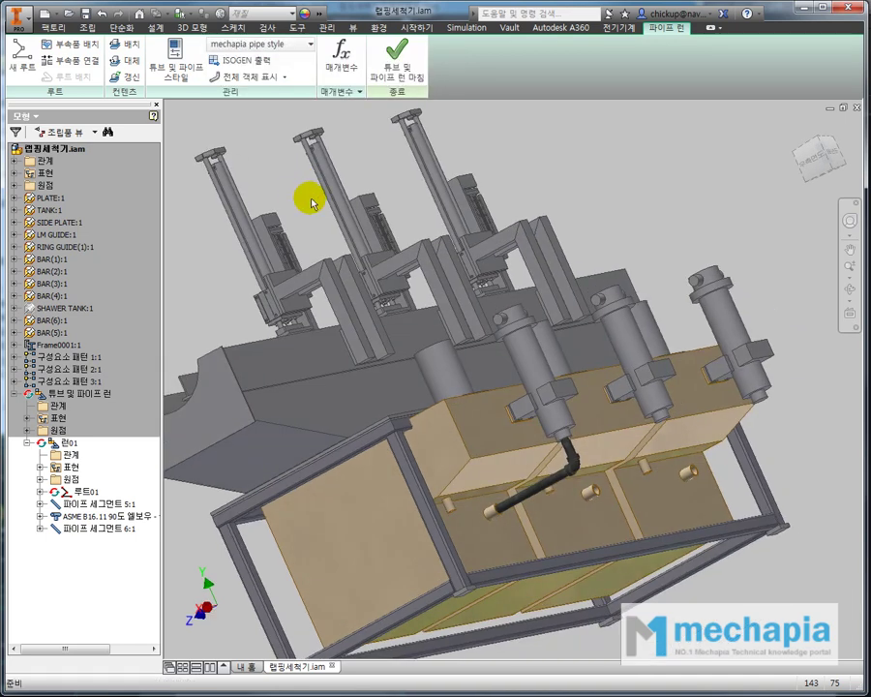
middle_click_drag(320, 151, 374, 169, "shift")
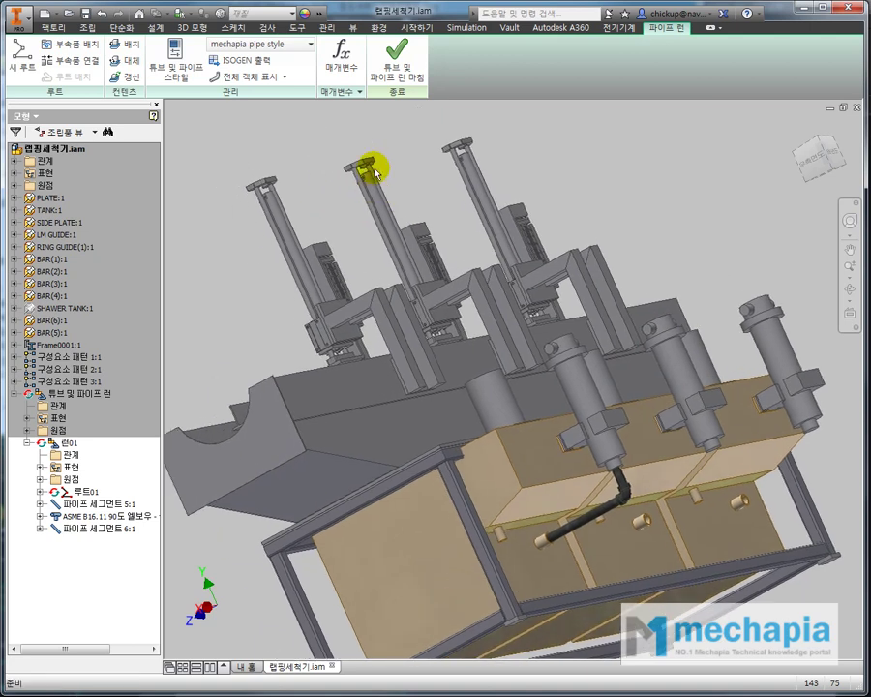
left_click(407, 64)
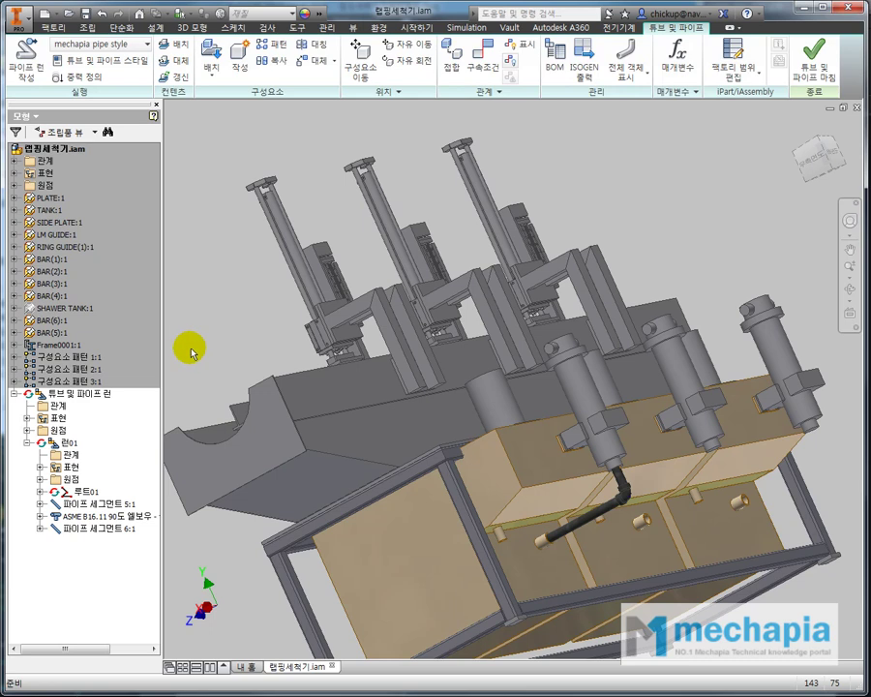
scroll(189, 352, "down", 4)
scroll(194, 414, "up", 4)
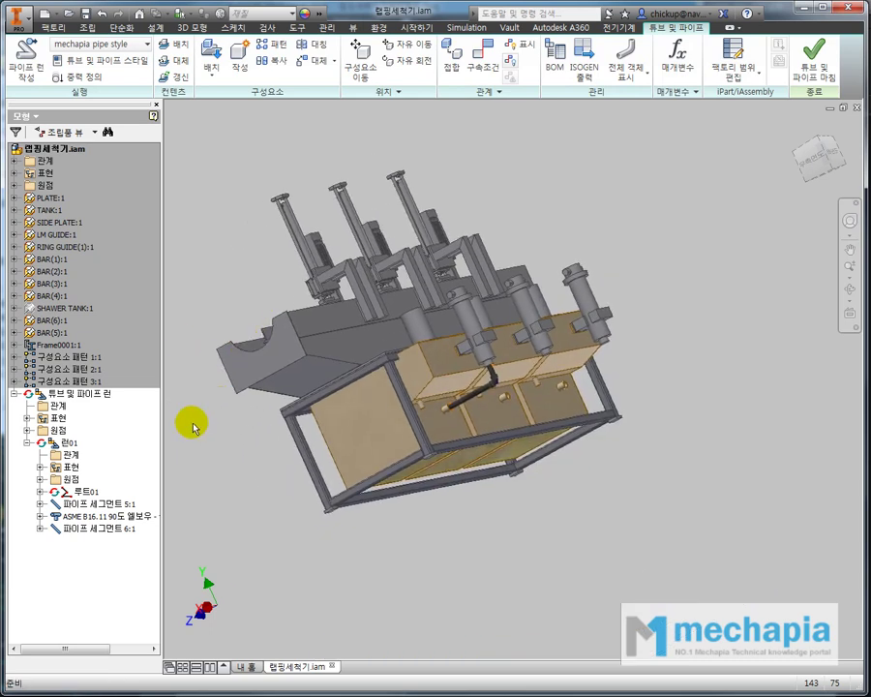
Open 루트01 of pipe run 런01 for editing and change the route's style to mechapia pipe style.
double_click(68, 442)
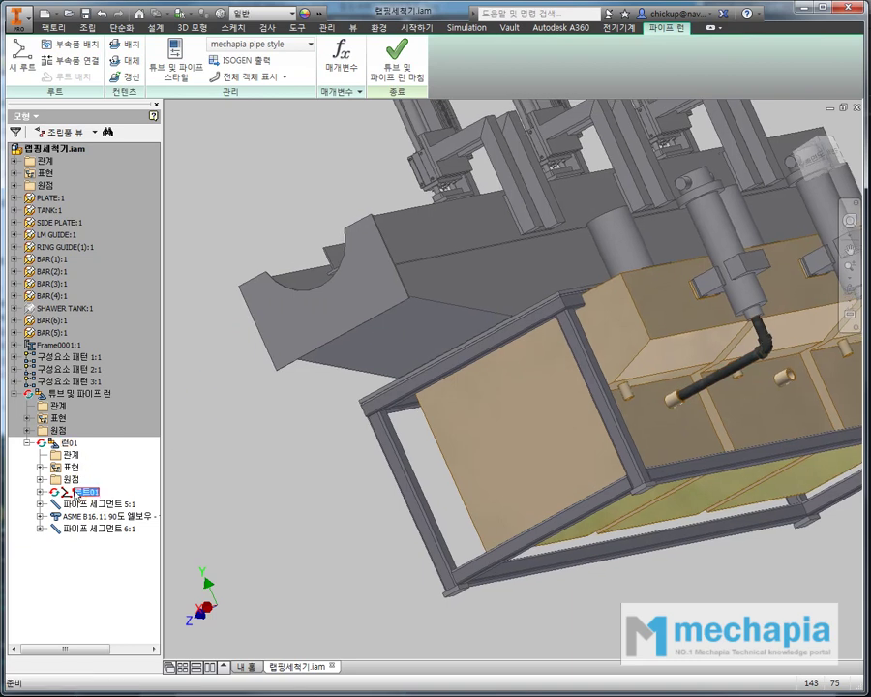
double_click(78, 492)
left_click(85, 492)
middle_click_drag(291, 441, 247, 474, "shift")
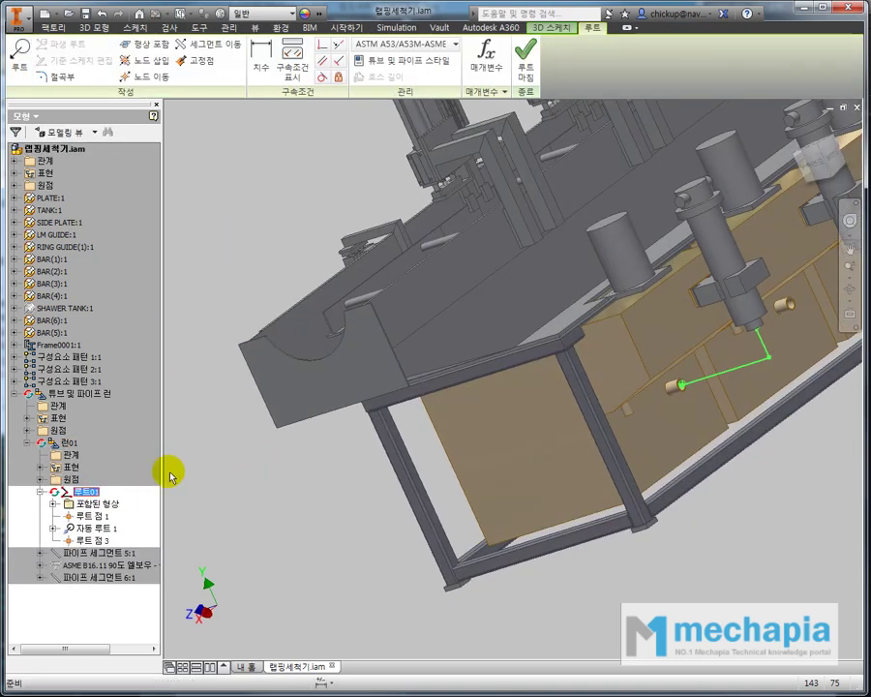
middle_click_drag(179, 350, 246, 257, "shift")
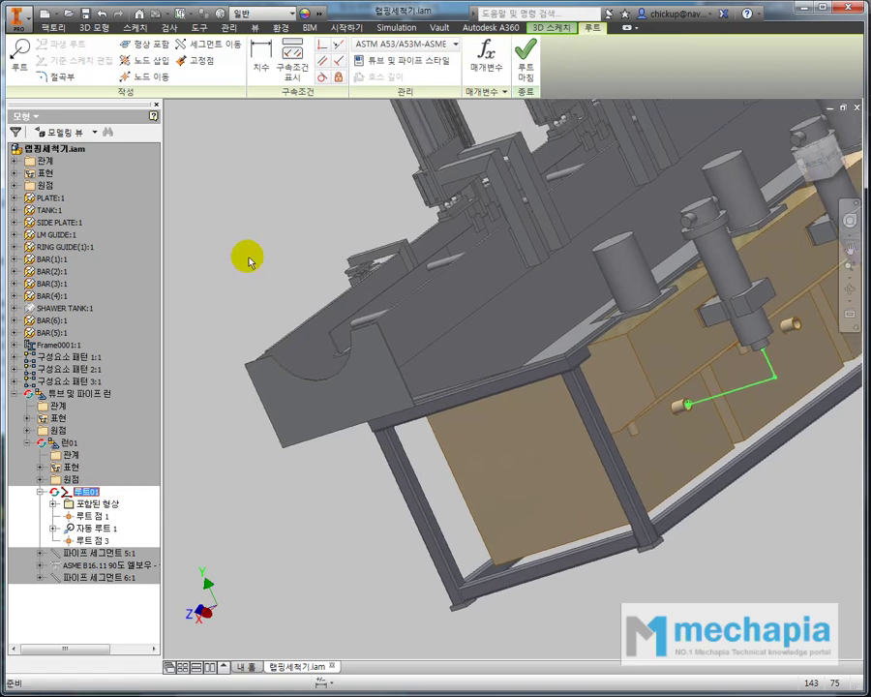
left_click(414, 45)
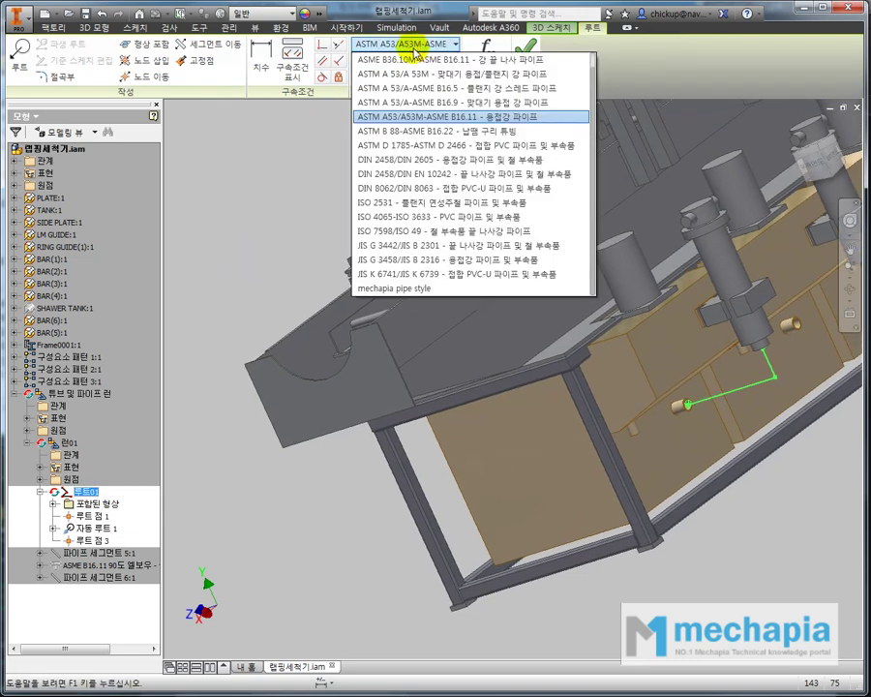
left_click(419, 289)
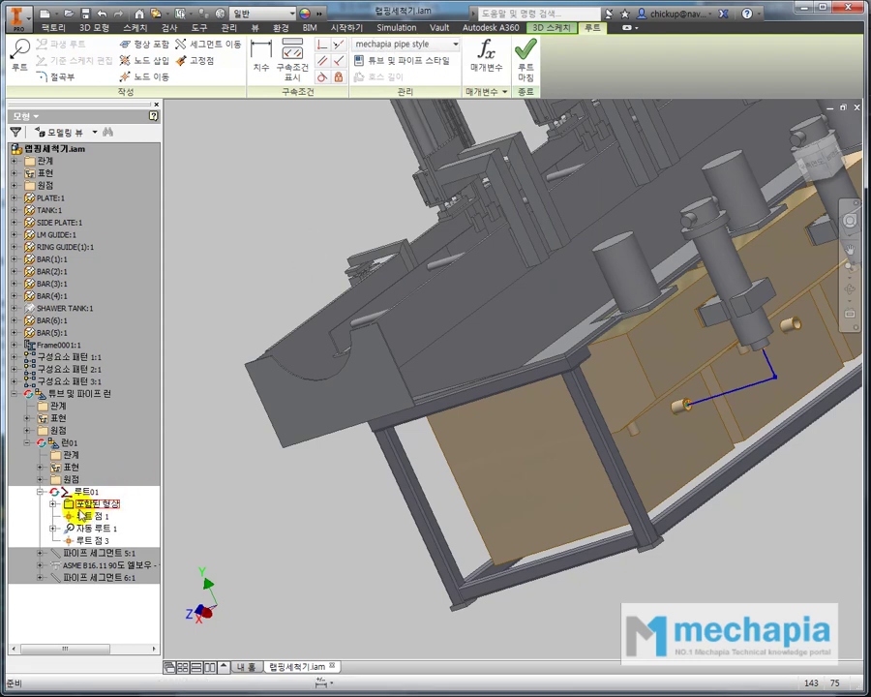
Finish editing route 루트01 of pipe run 런01 so its pipe segments and fitting regenerate with the assigned style.
double_click(87, 492)
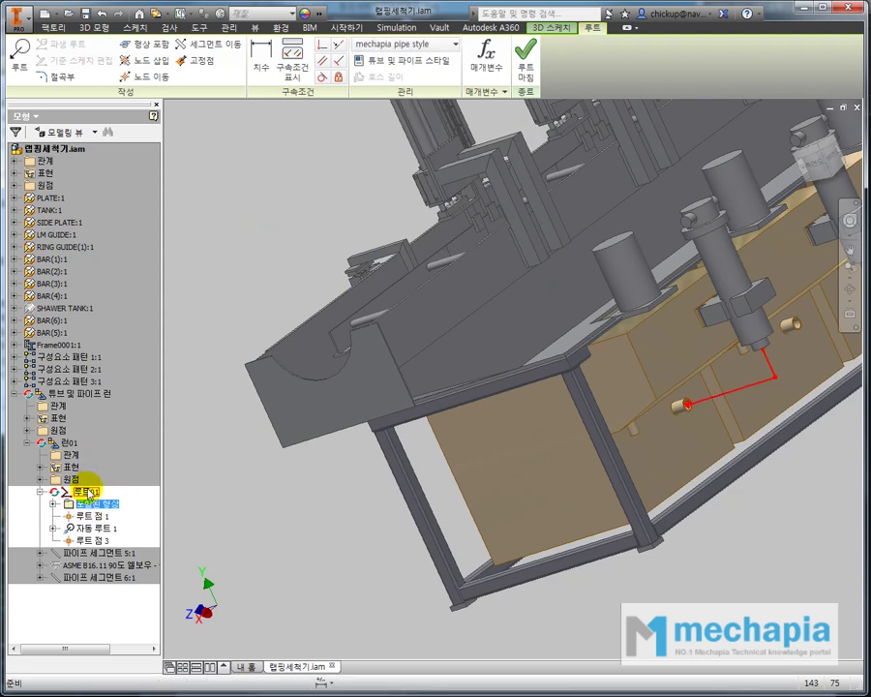
left_click(316, 249)
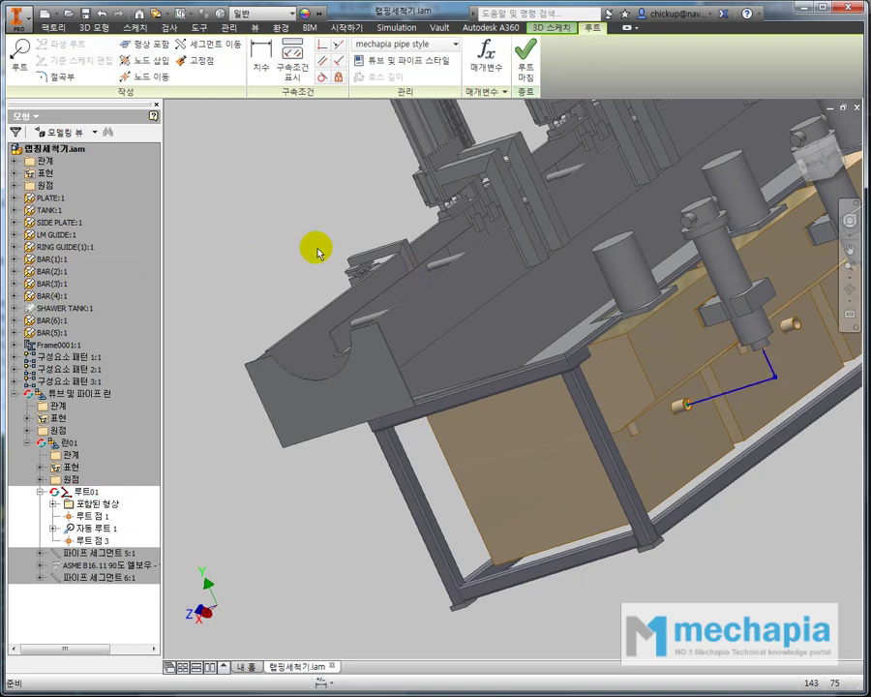
left_click(525, 73)
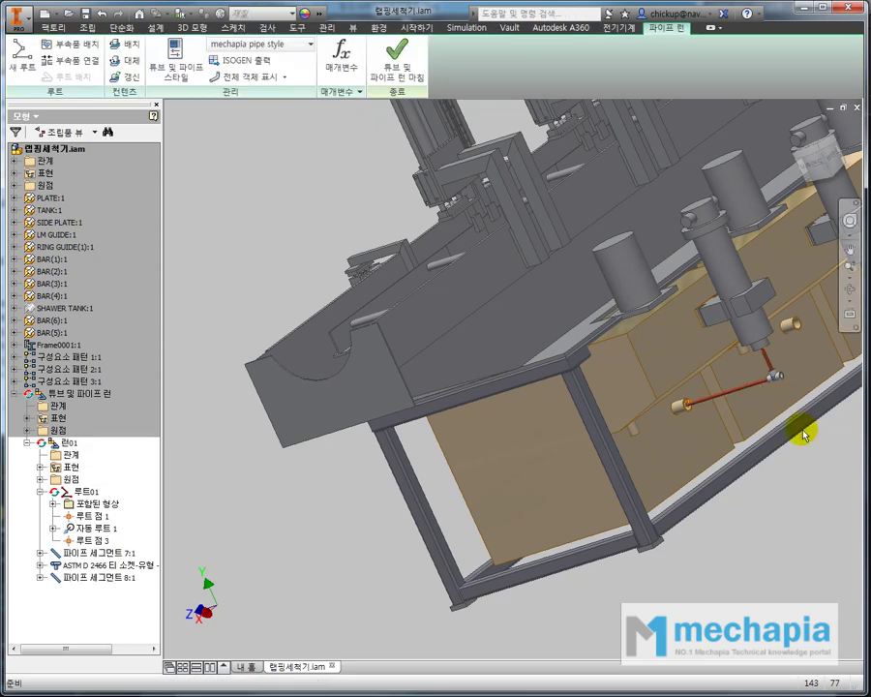
Examine the tee fitting at the route's corner and the two pipe segments joined to it, then clear the selection.
scroll(690, 421, "up", 5)
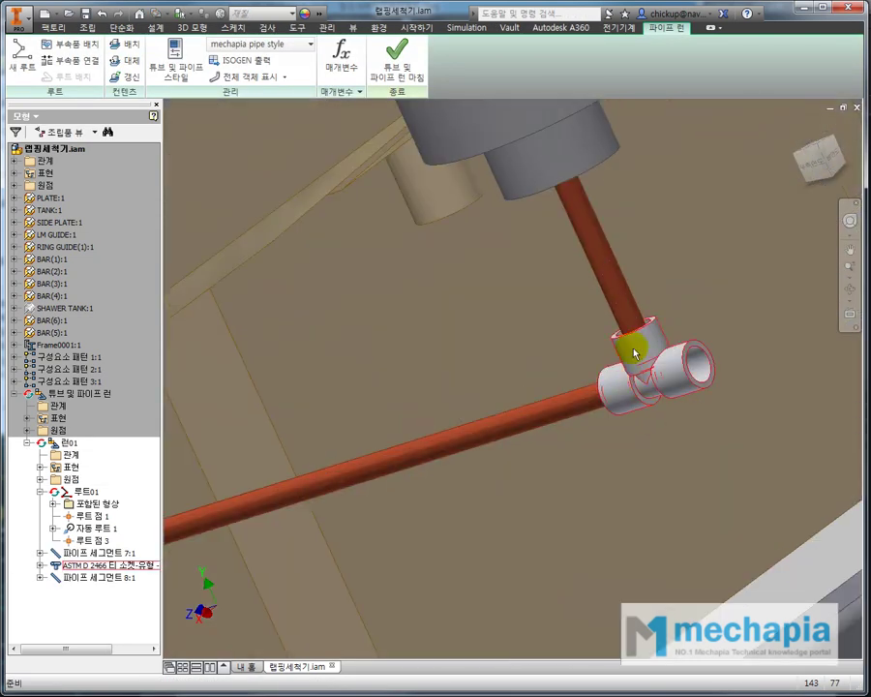
left_click(617, 293)
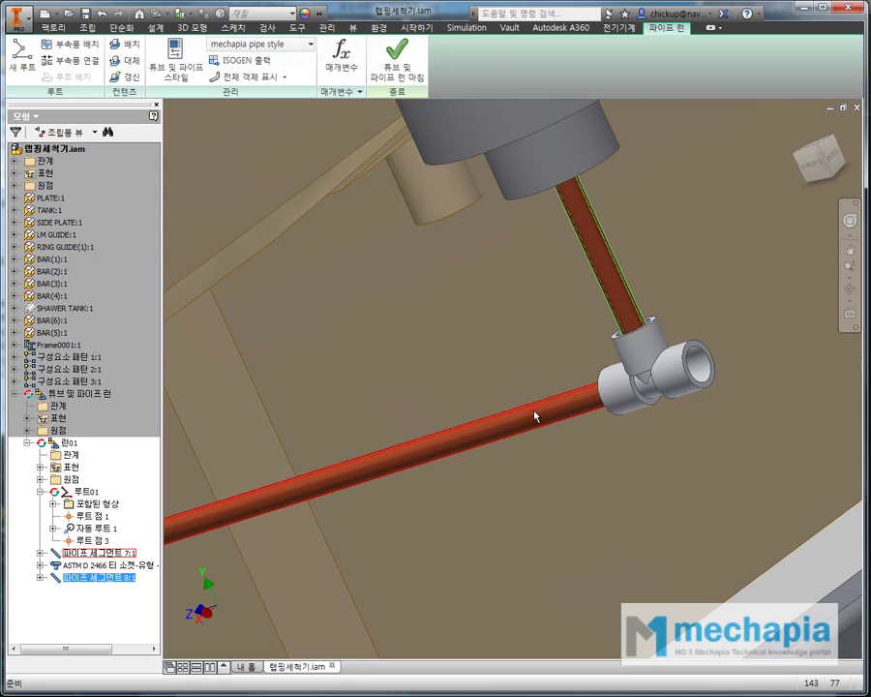
left_click(535, 416)
scroll(542, 416, "down", 5)
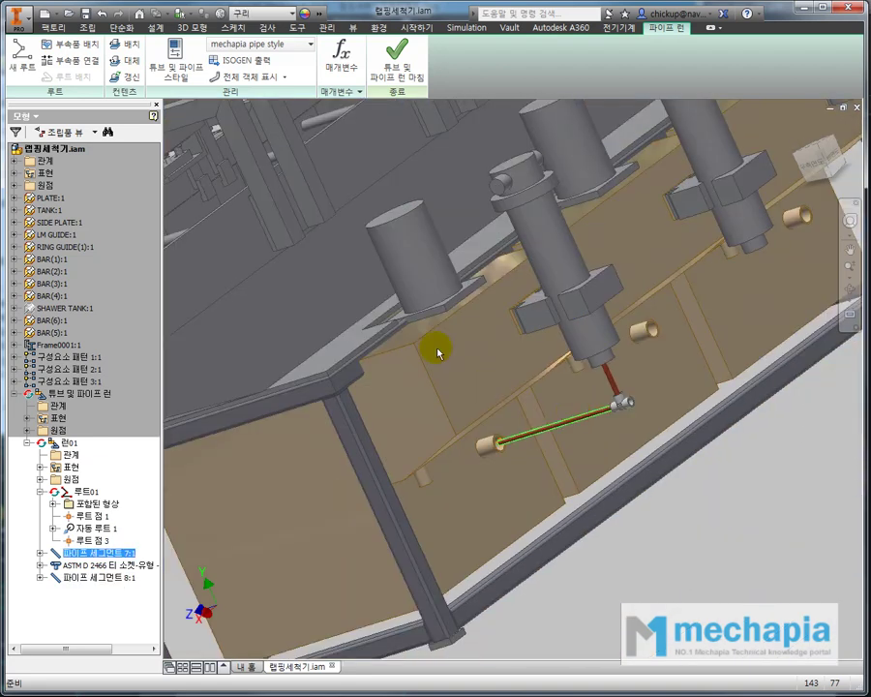
scroll(541, 367, "down", 2)
key("Escape")
Open mechapia pipe style in category MY STYLE for editing and bring up its nominal diameter choices.
left_click(178, 64)
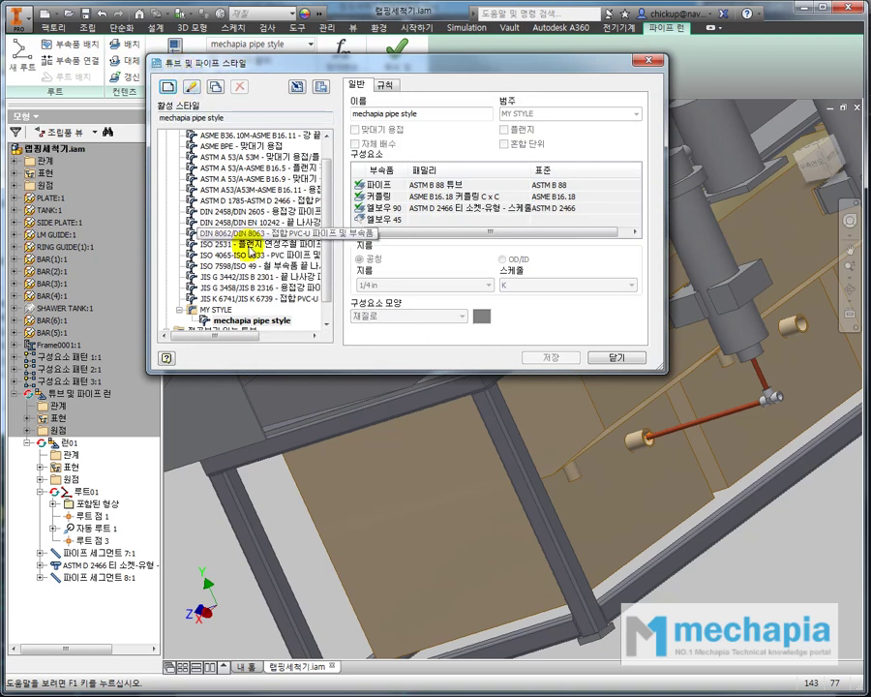
left_click(263, 320)
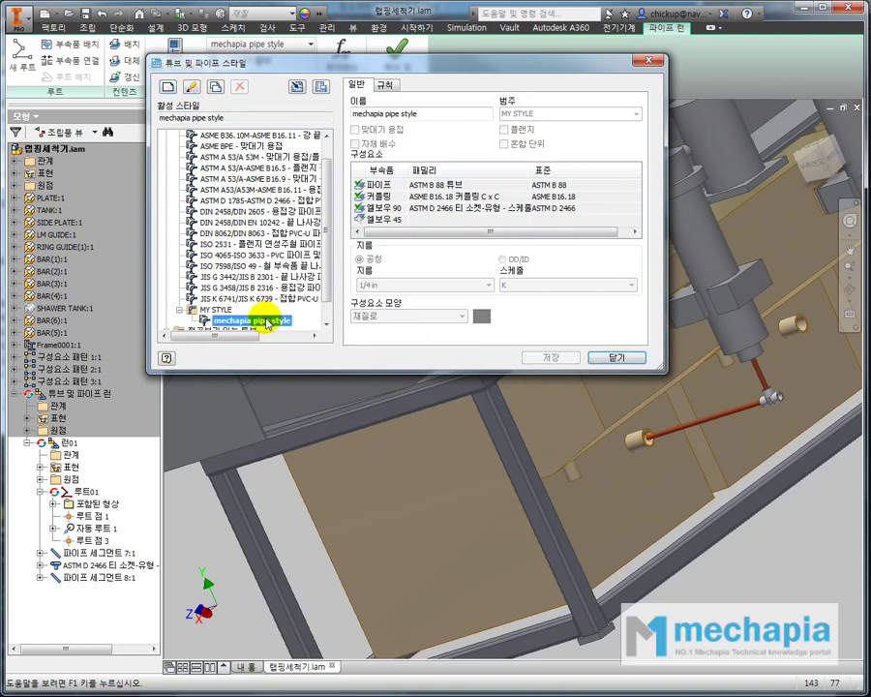
right_click(267, 323)
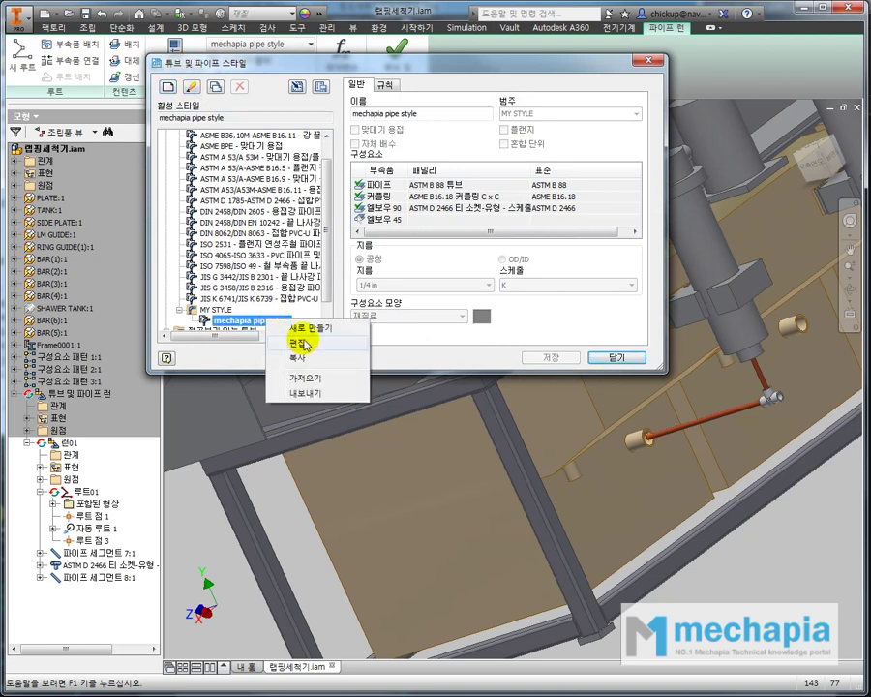
left_click(299, 344)
left_click(411, 285)
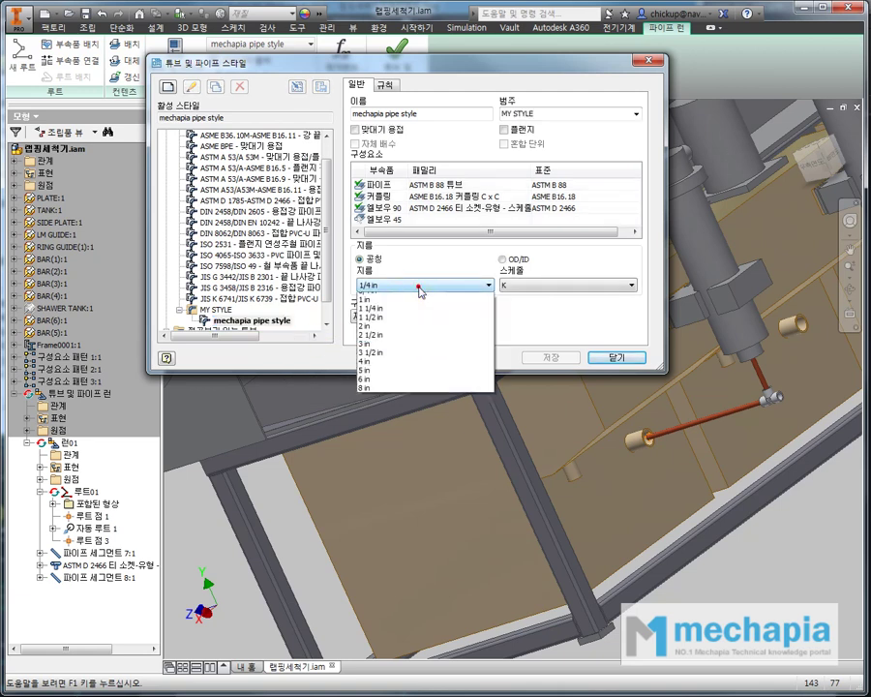